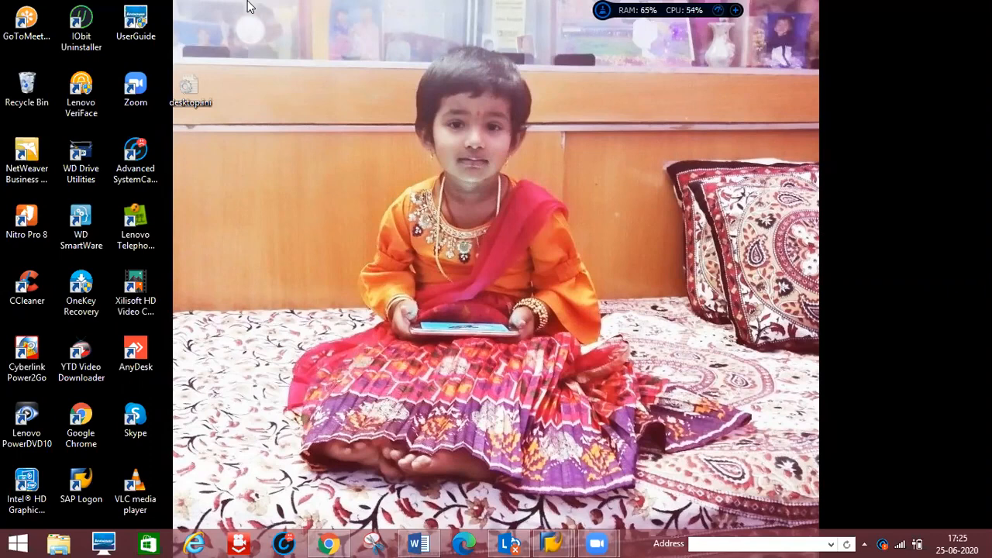
Try to leave the transaction in the already open Create Purchase Order session with /n, and dismiss the connection error without details
mouse_move(555, 542)
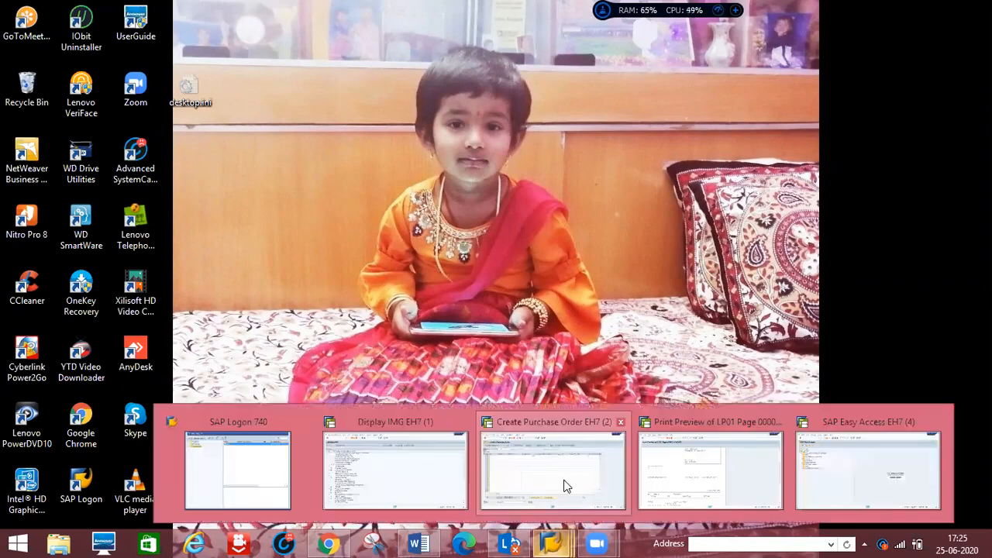
left_click(563, 484)
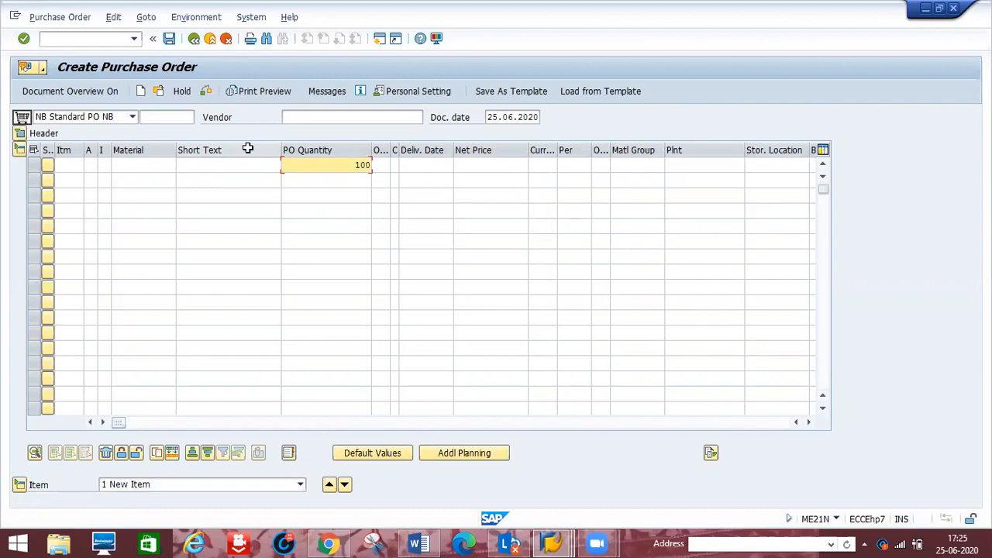
left_click(104, 40)
type("/n")
key("Return")
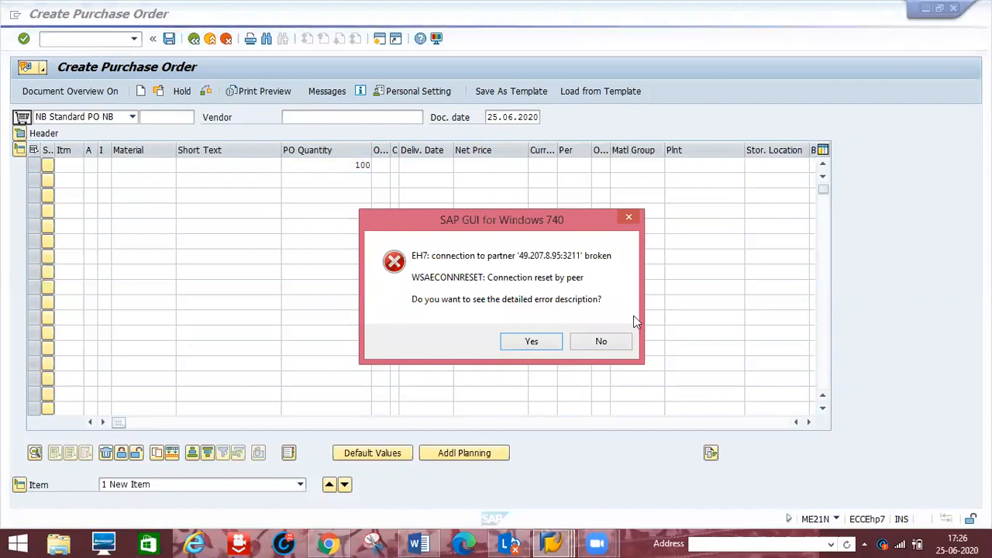
left_click(601, 346)
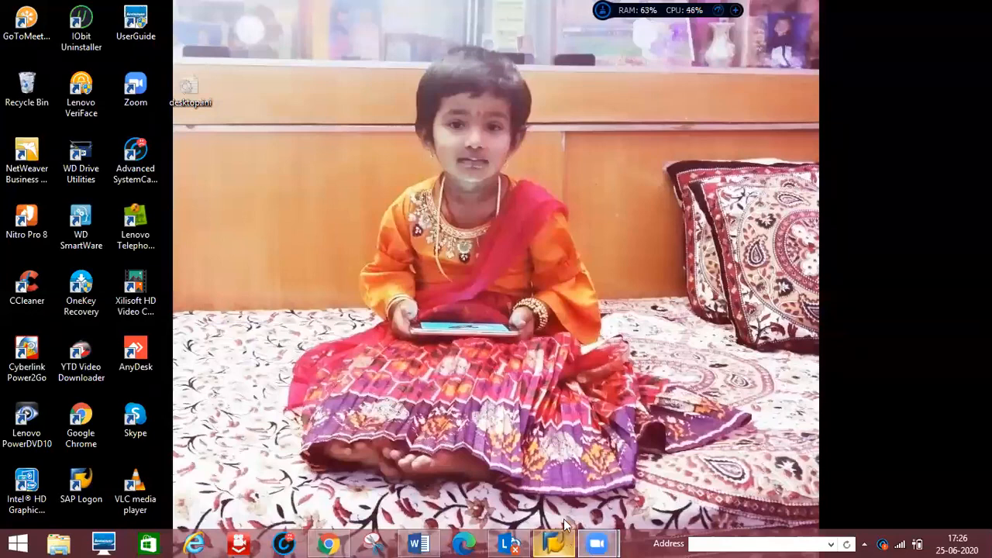
Open the NEW connection from SAP Logon and log on with the account's user name and password
mouse_move(565, 541)
left_click(563, 494)
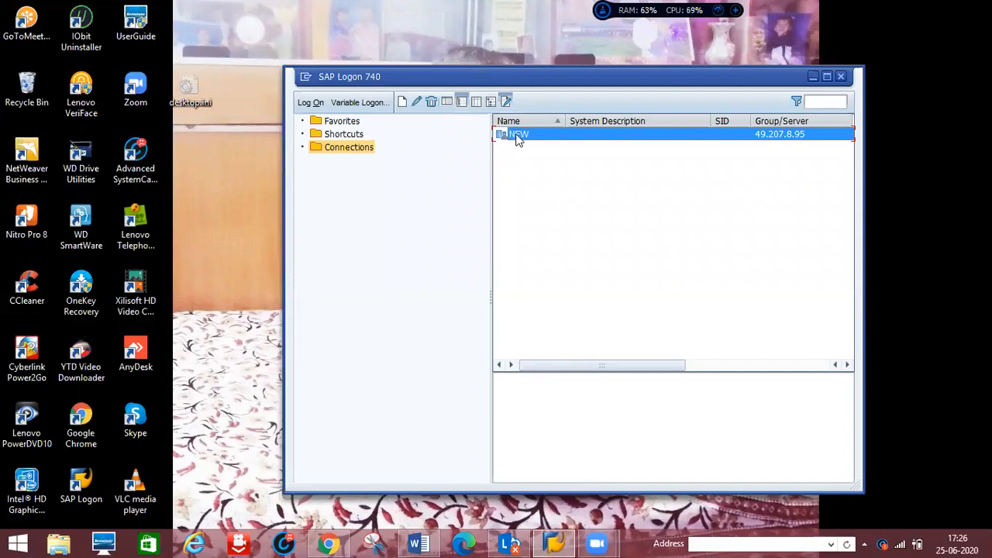
double_click(518, 136)
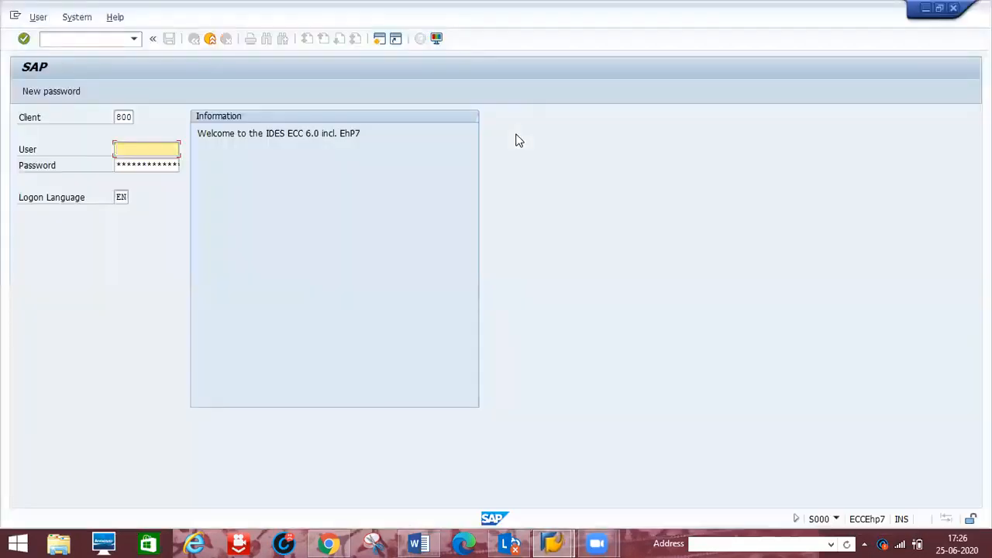
type("u")
key("Down")
key("Return")
key("Tab")
type("***")
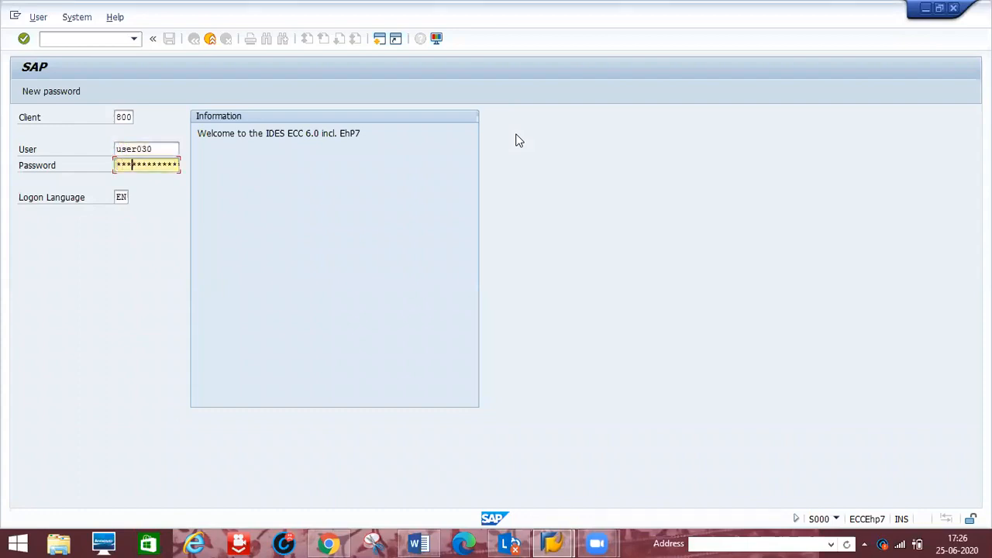
type("****")
key("Return")
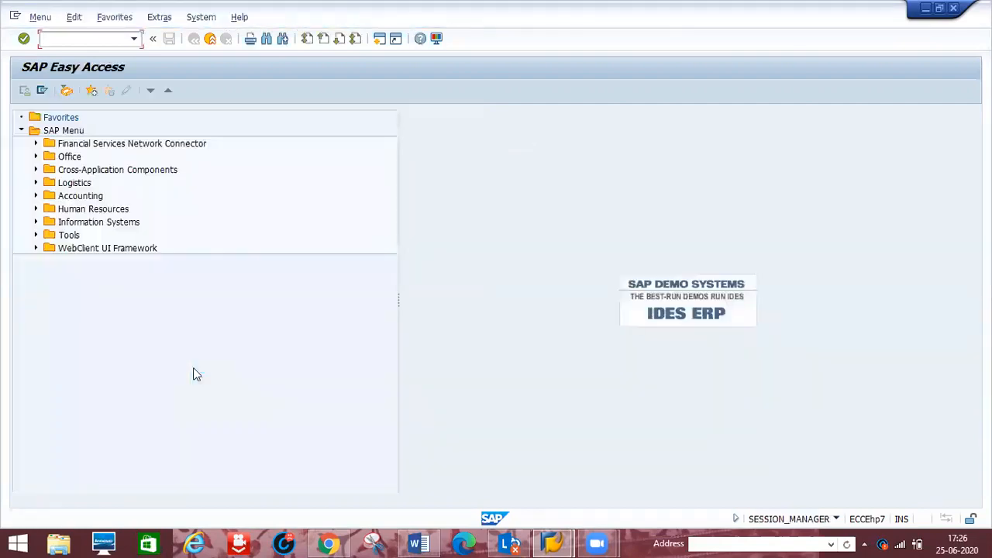
Start transaction ME21N and set the new purchase order's vendor to BLRVENDOR2
type("/nme21n")
key("Return")
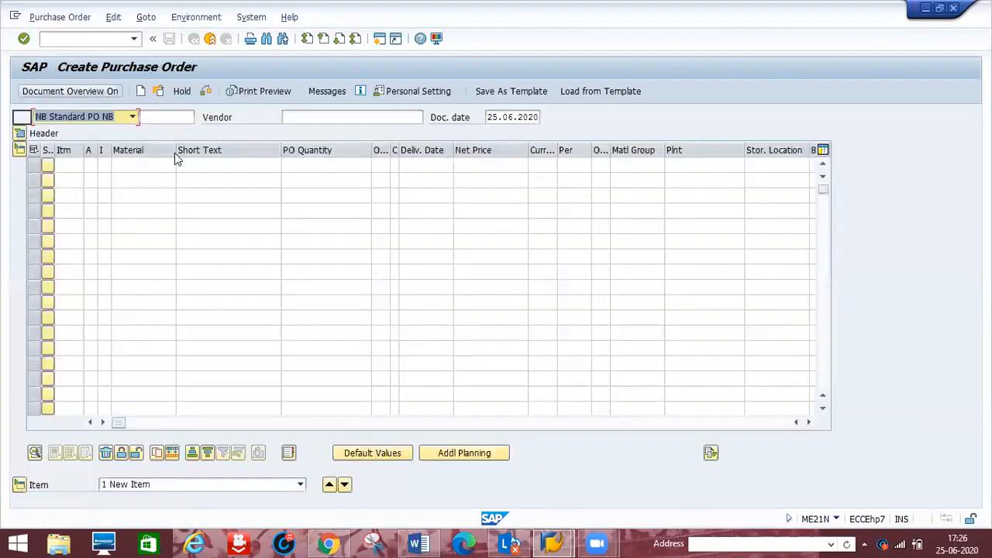
left_click(302, 118)
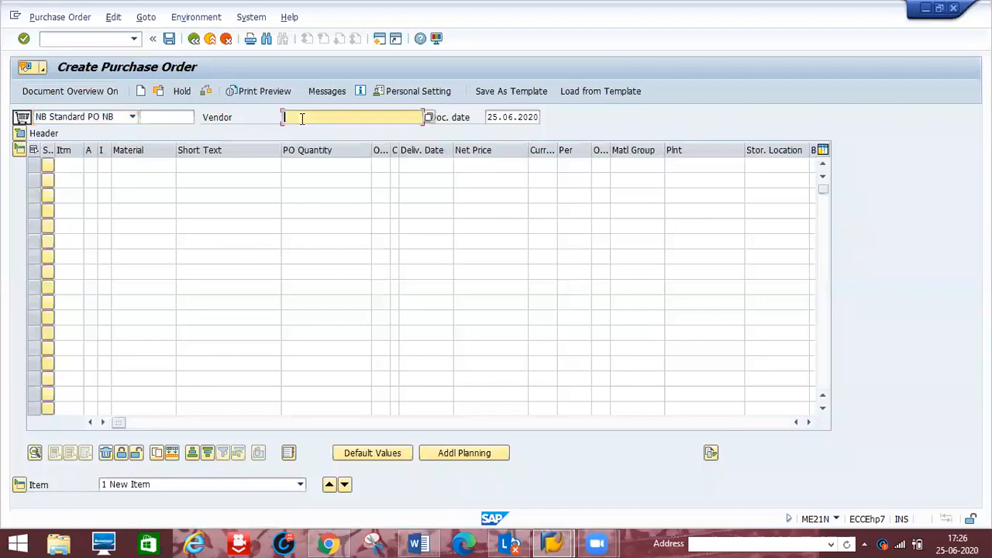
left_click(302, 118)
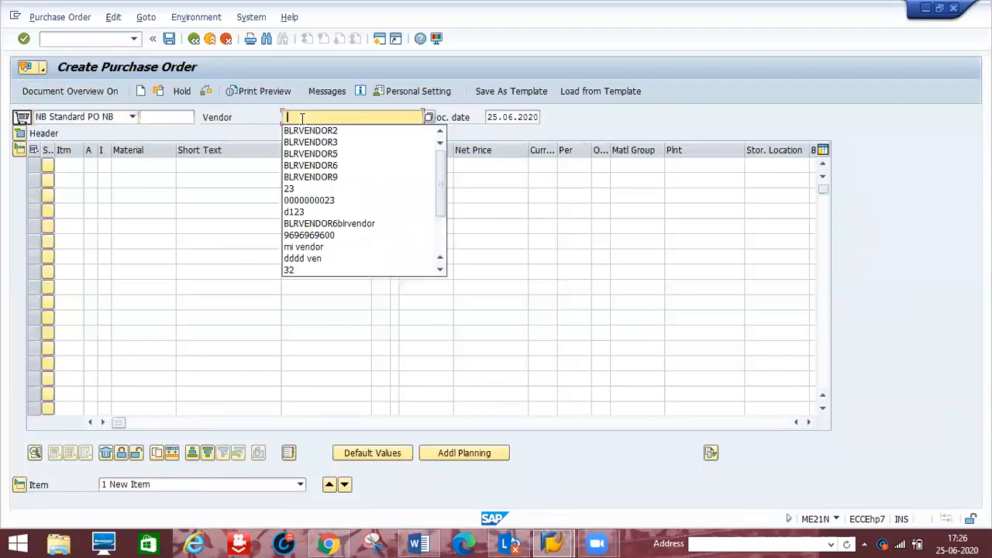
left_click(307, 130)
key("Return")
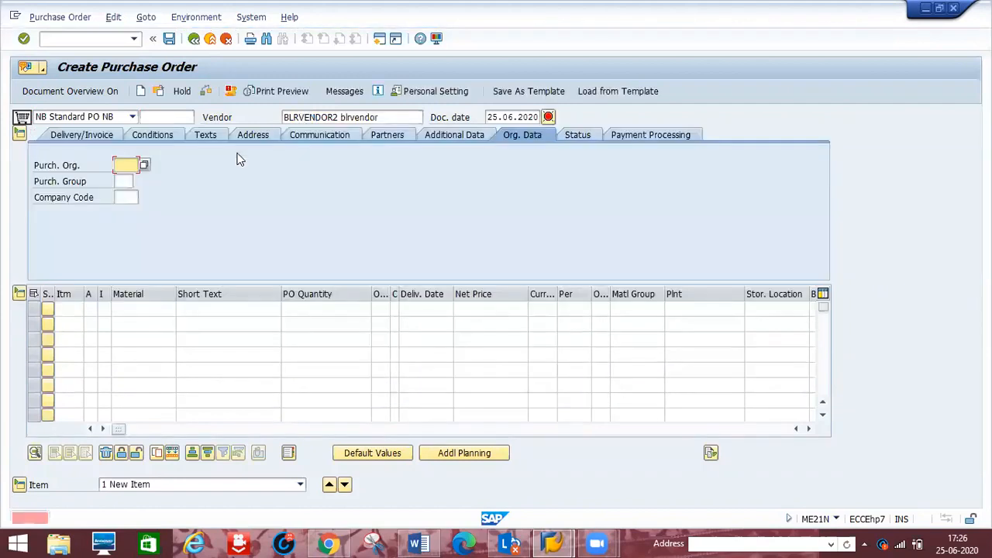
Set the order's purchasing organization to d123, purchasing group to 001 and company code to d123
type("d123")
key("Tab")
type("00")
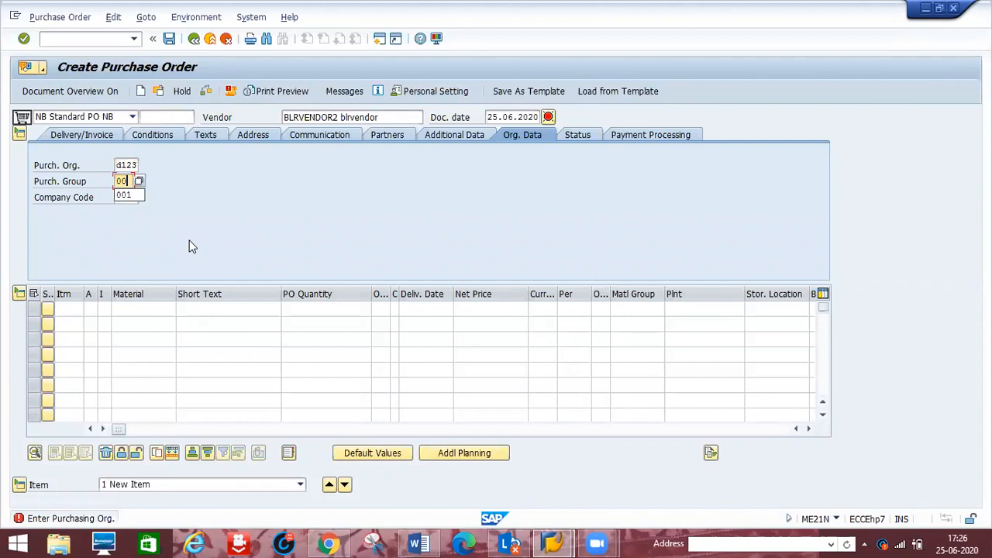
type("1")
key("Tab")
type("d123")
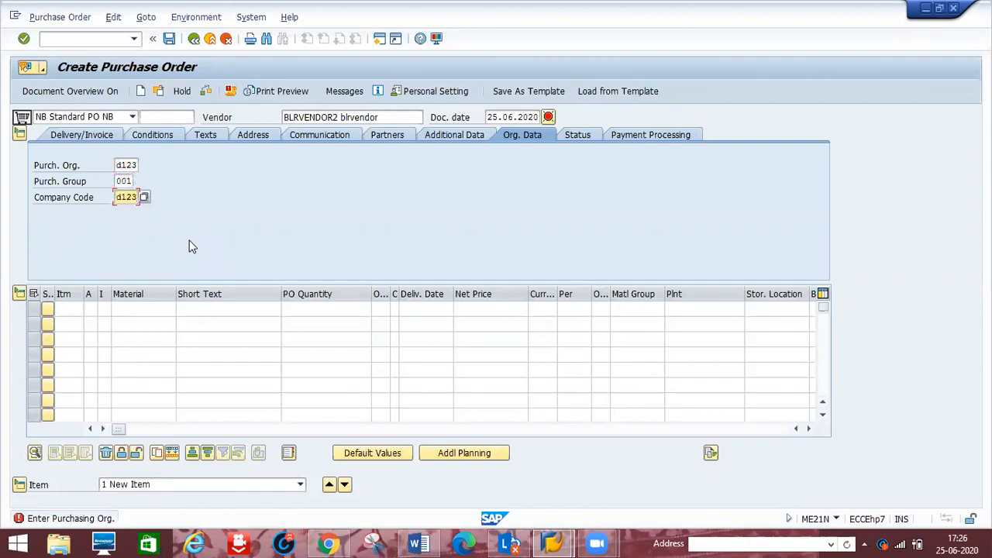
Enter the material SONY PROJECTOR with a quantity of 4 in the first order item
left_click(122, 310)
type("sonu")
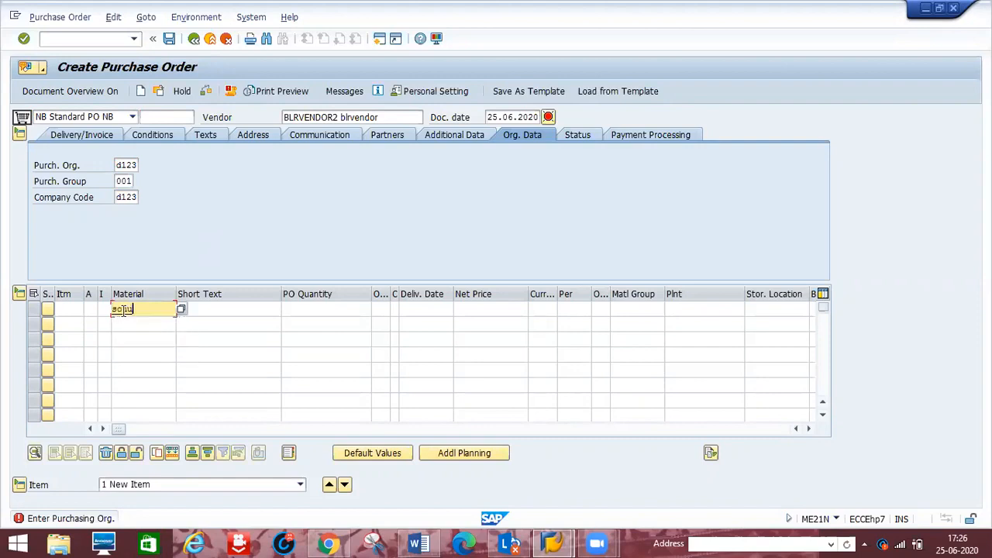
key("BackSpace")
key("Down")
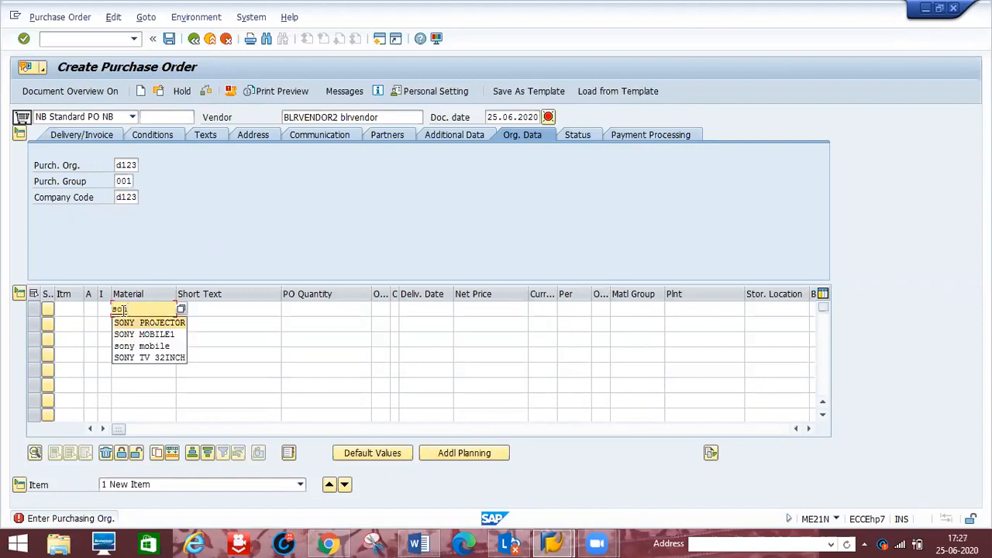
key("Return")
key("Tab")
key("Tab")
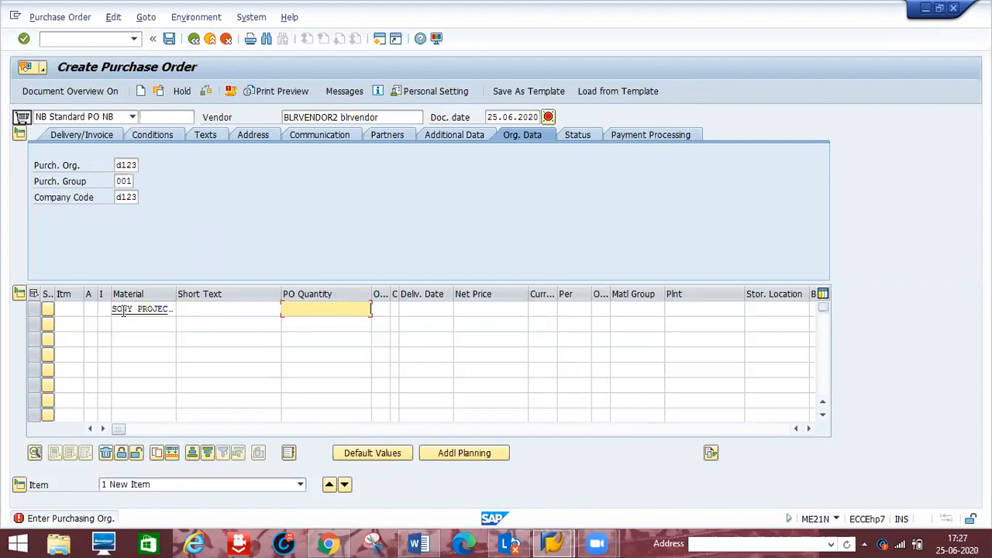
key("Tab")
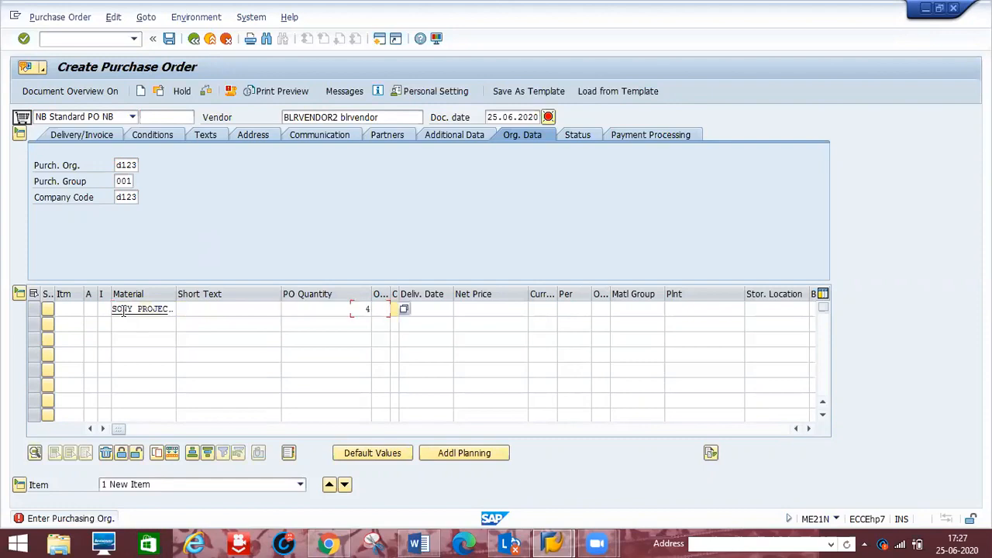
Set the projector item's delivery date to 10072020 and its net price to 35000 in currency inr
key("Tab")
type("1")
key("Down")
key("Return")
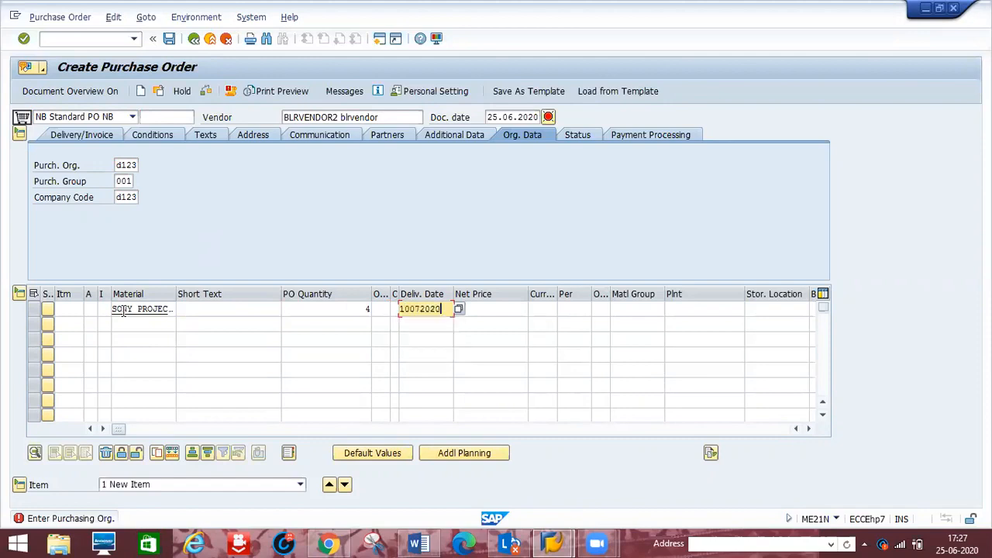
key("Tab")
type("35000")
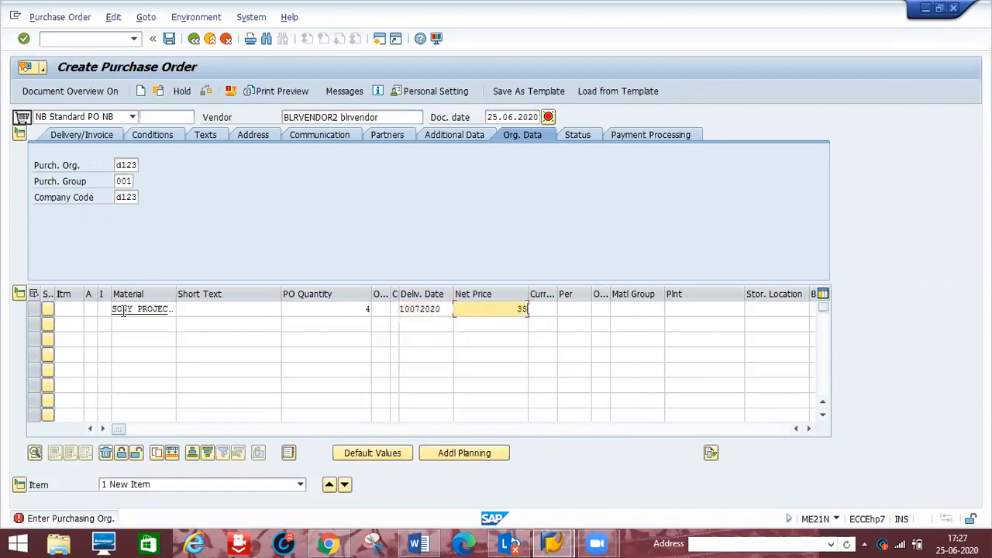
key("Tab")
type("inr")
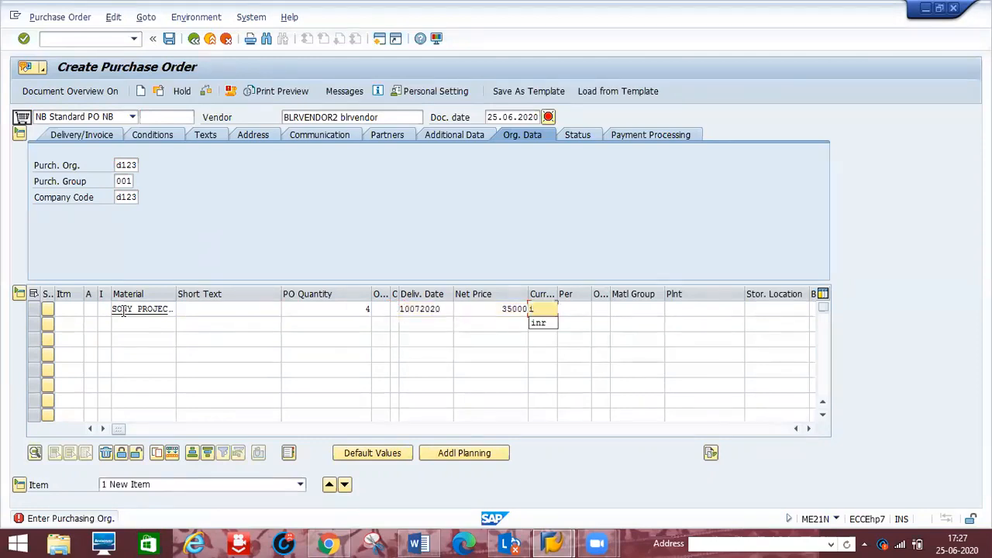
Assign plant d1p1 and storage location d1s1 to the projector item, and display its pricing conditions
key("Tab")
key("Tab")
key("Tab")
type("d1p1")
key("Tab")
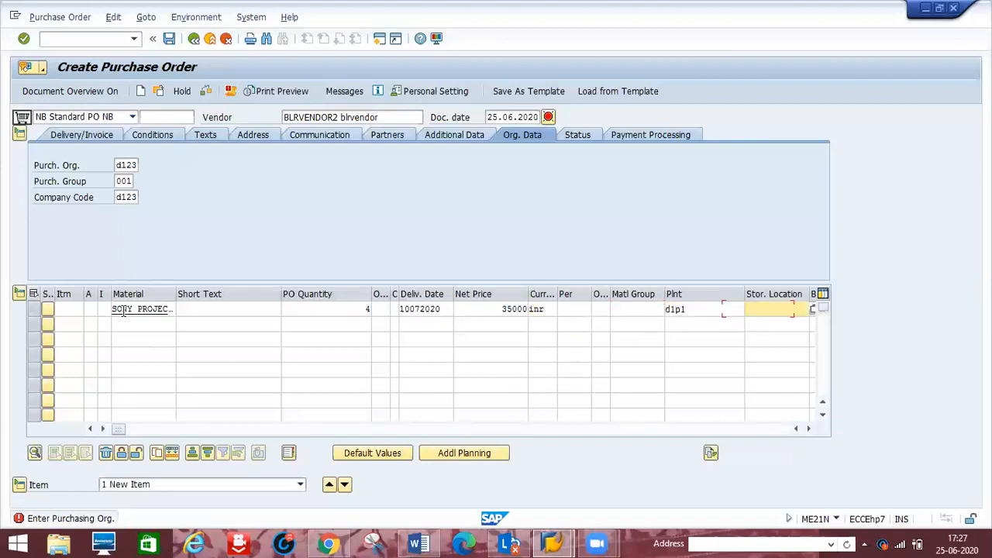
type("d1s1")
key("Return")
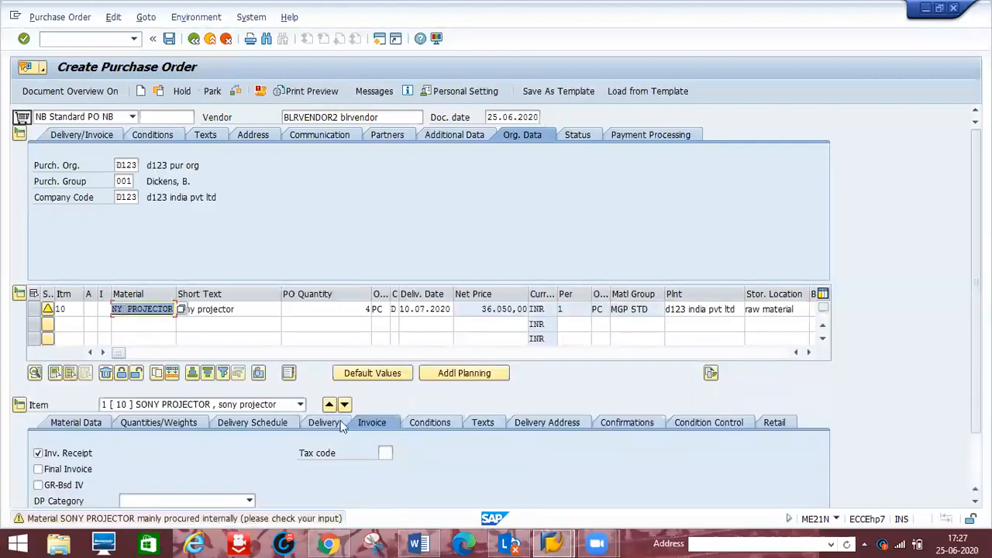
scroll(975, 487, "down", 3)
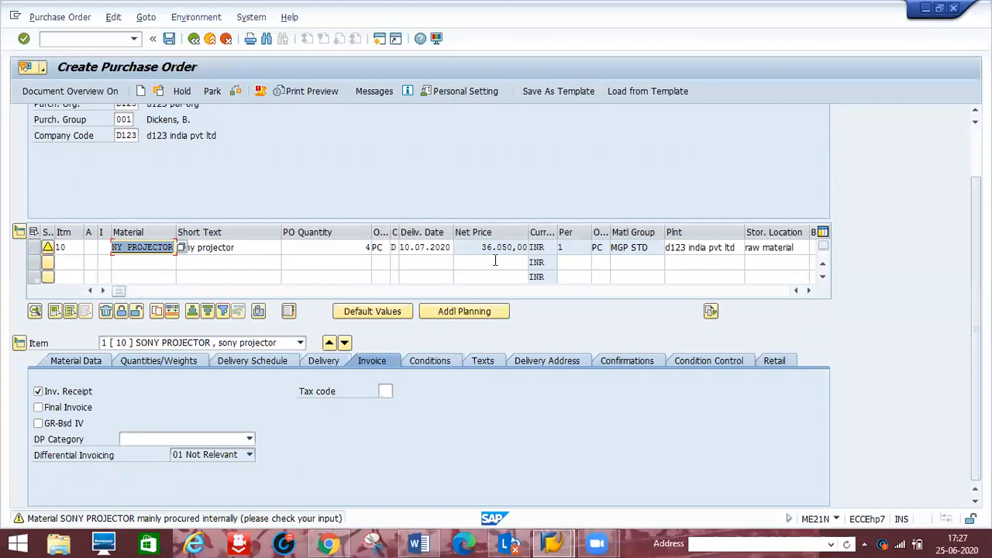
left_click(434, 361)
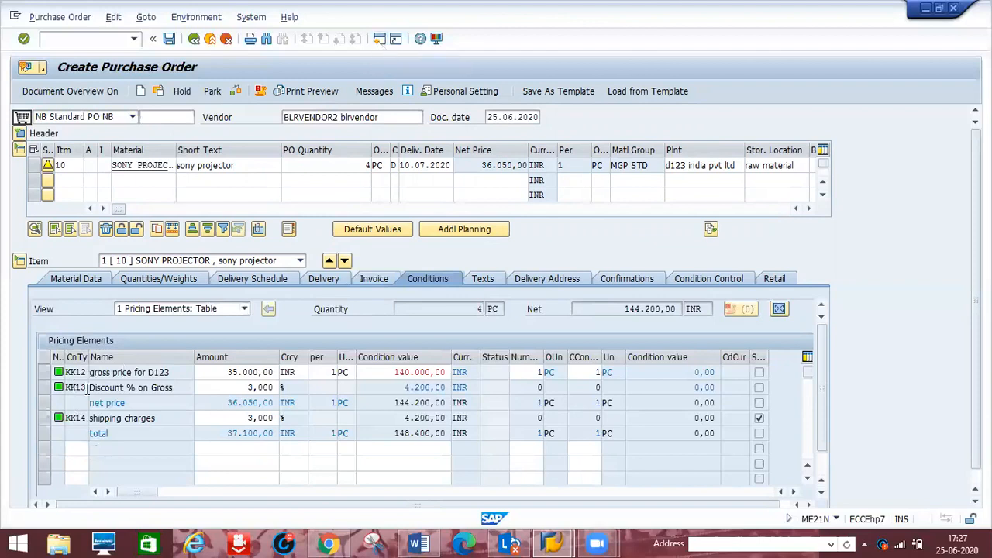
Open a new SAP session and start the change vendor transaction XK02
left_click(379, 38)
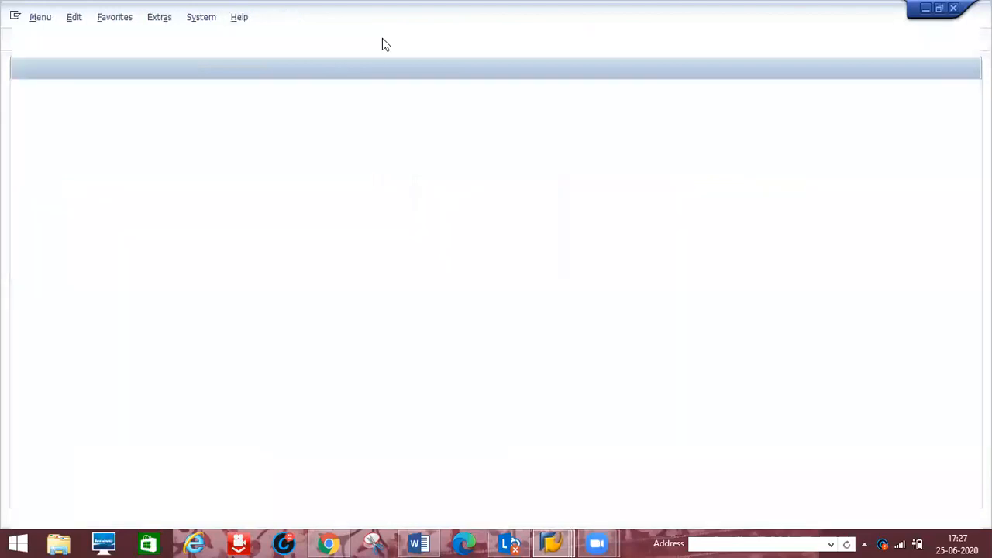
type("/n")
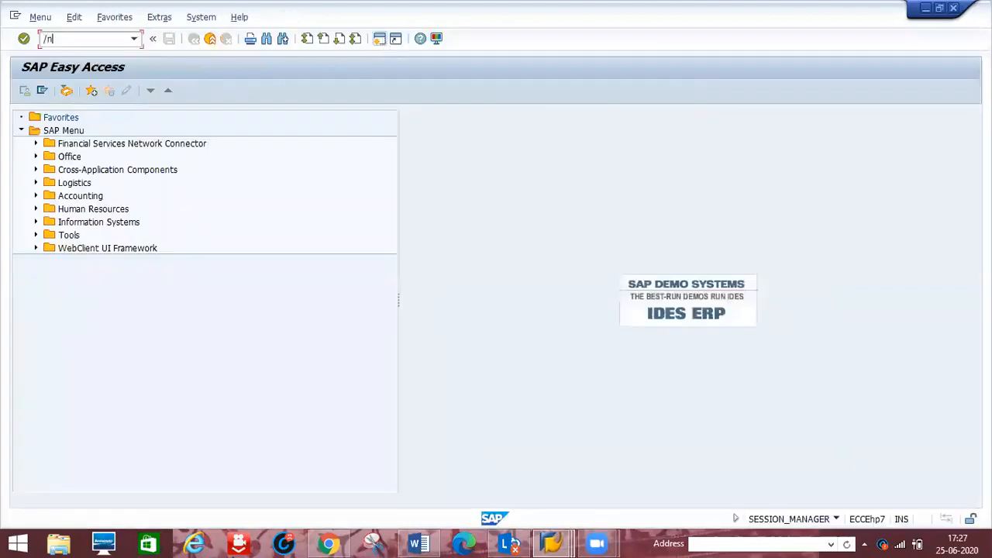
type("XK02")
key("Return")
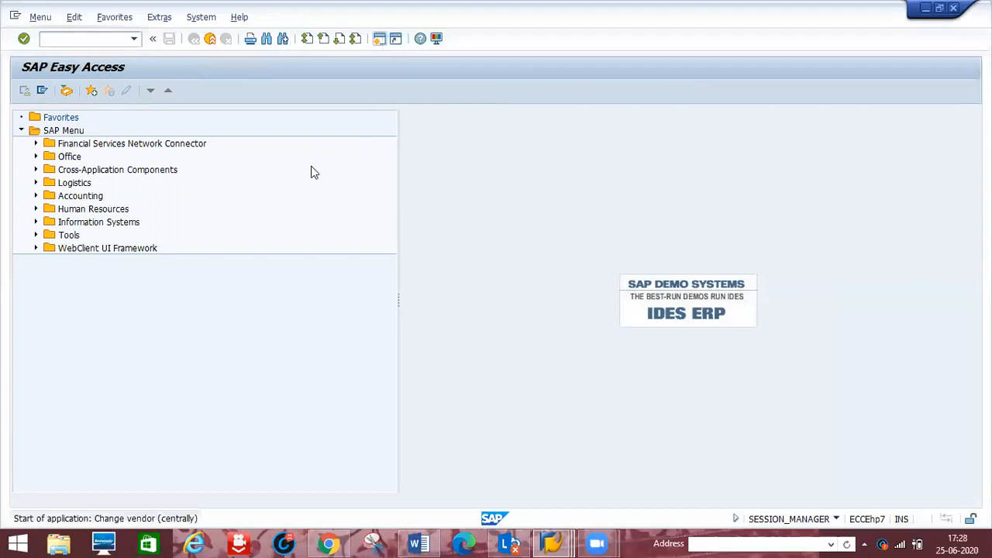
Open the purchasing data of vendor BLRVENDOR2 for company code d123 and purchasing organization d123
left_click(135, 134)
left_click(135, 134)
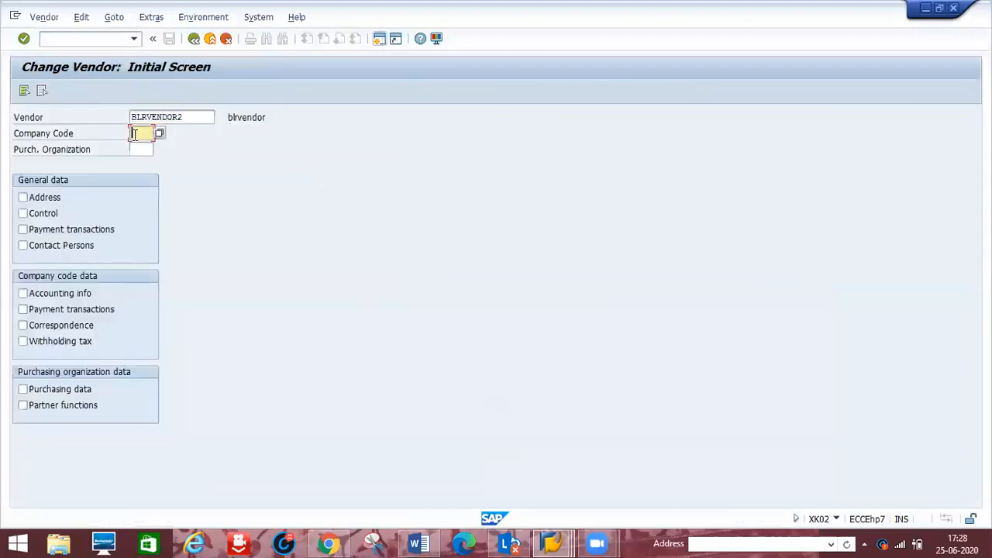
type("0123")
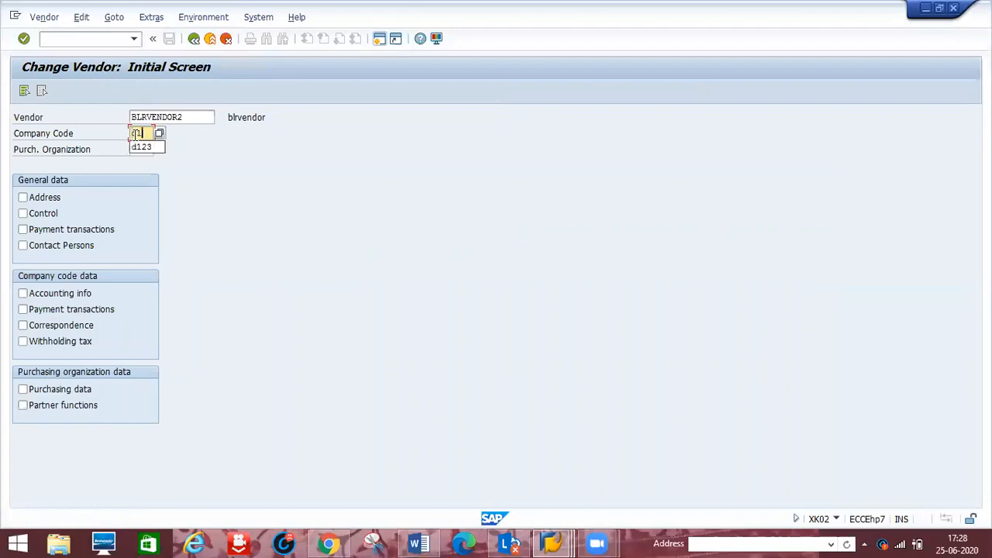
key("Tab")
type("d123")
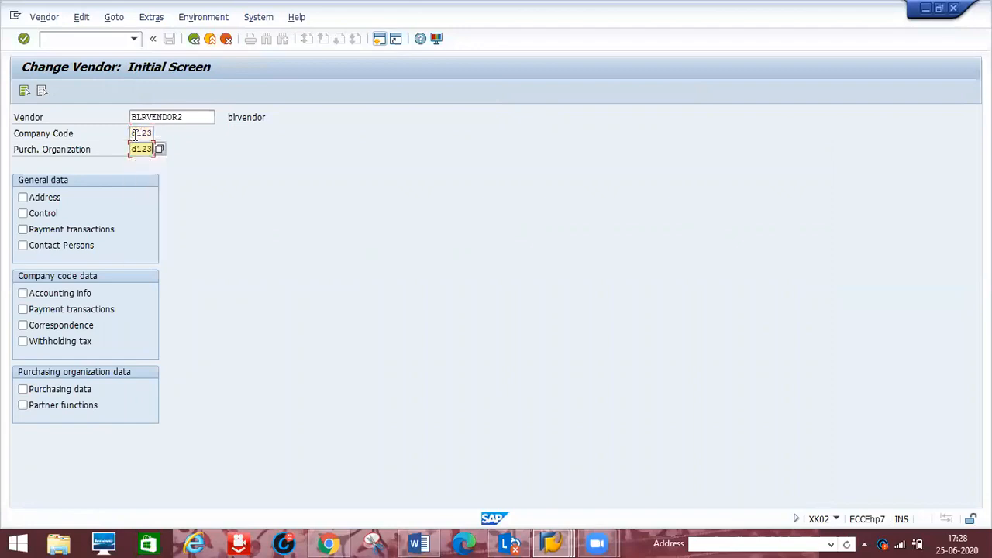
left_click(23, 391)
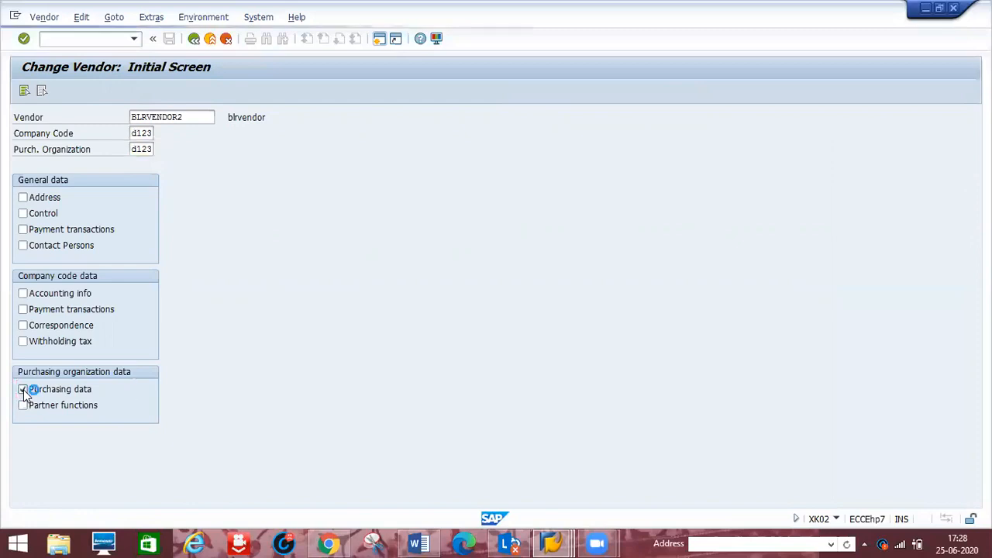
key("Return")
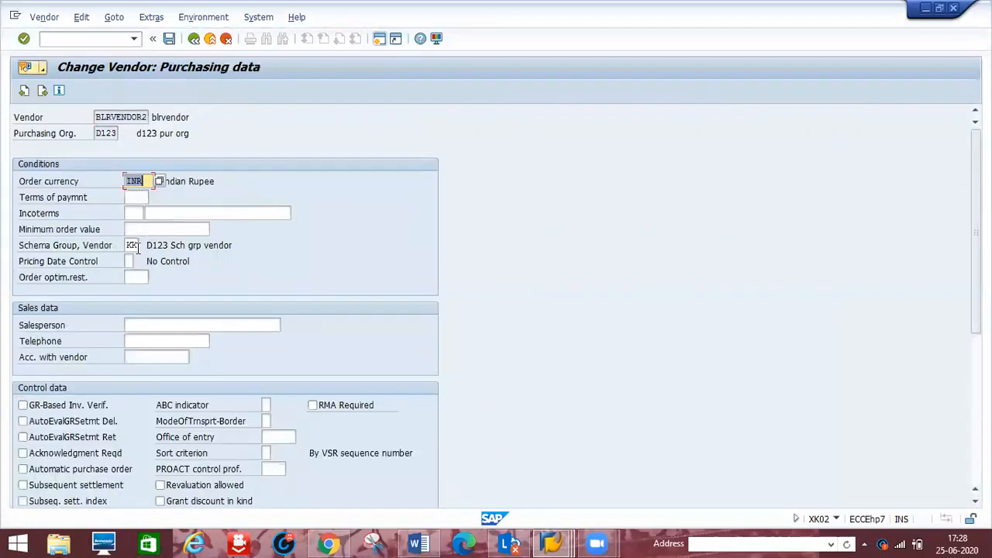
Clear the vendor's schema group and save the vendor record
left_click(132, 246)
left_click(137, 246)
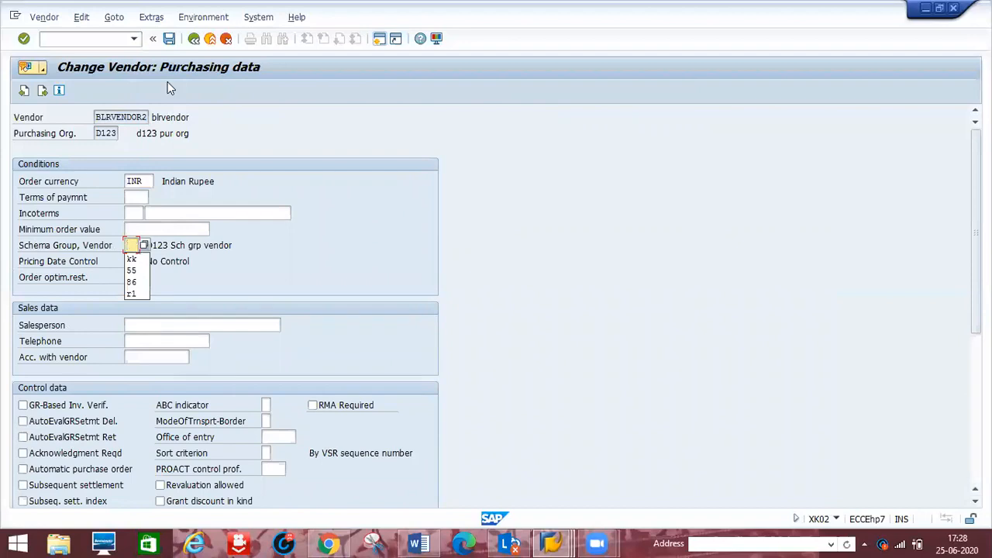
left_click(167, 39)
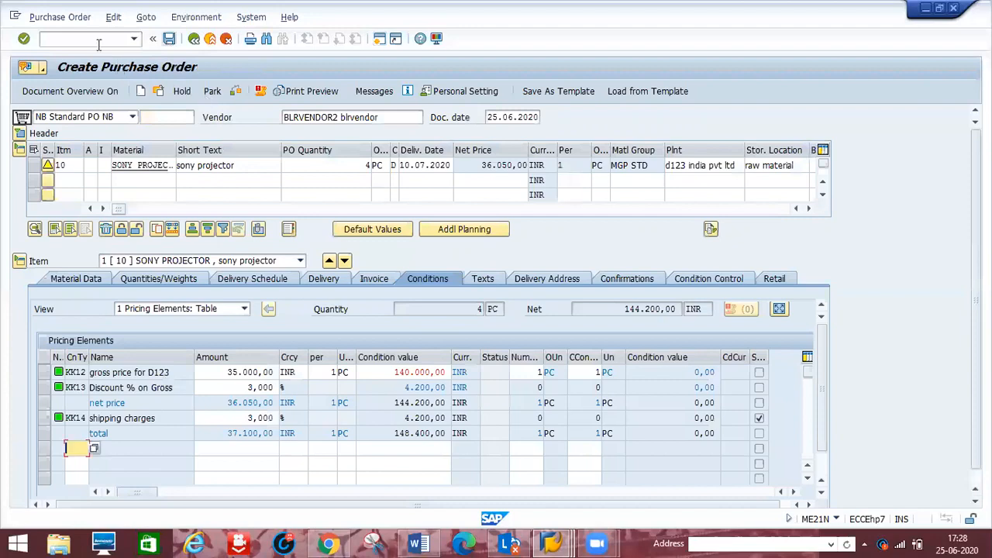
Restart the create purchase order transaction ME21N to get a blank purchase order
left_click(97, 41)
type("/nxk")
key("BackSpace")
key("BackSpace")
key("BackSpace")
type("nme21n")
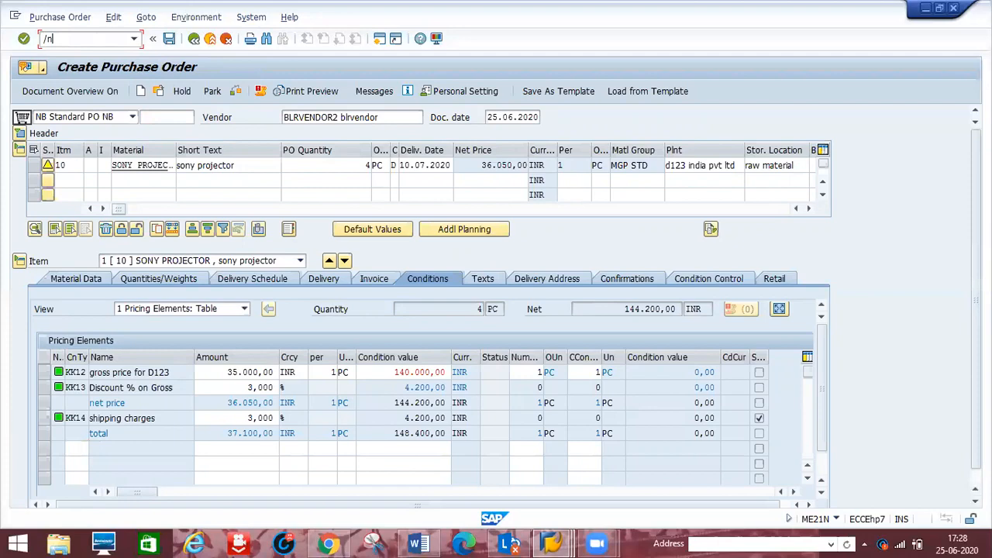
key("Return")
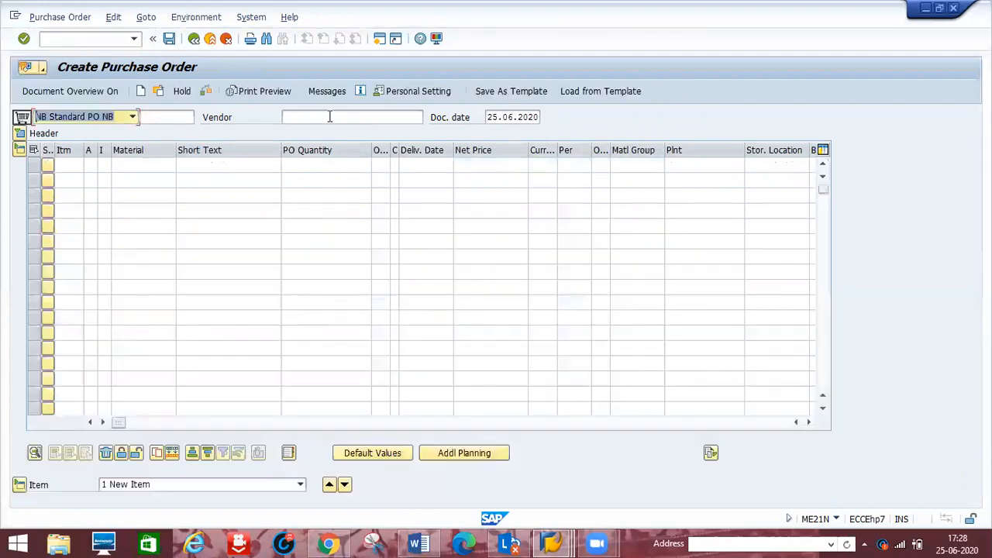
Set the vendor to BLRVENDOR2 with purchasing organization d123, purchasing group 001 and company code d123
left_click(330, 116)
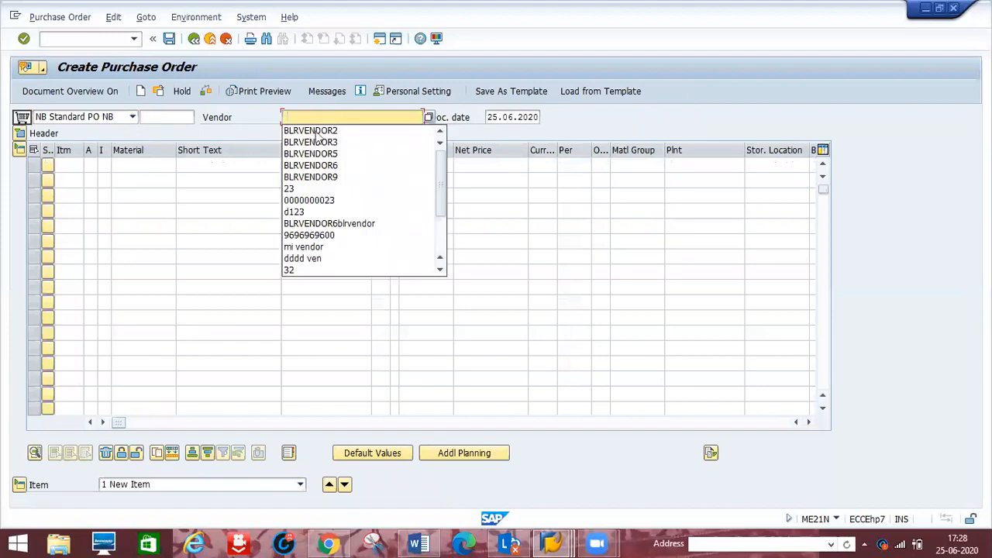
left_click(316, 131)
key("Return")
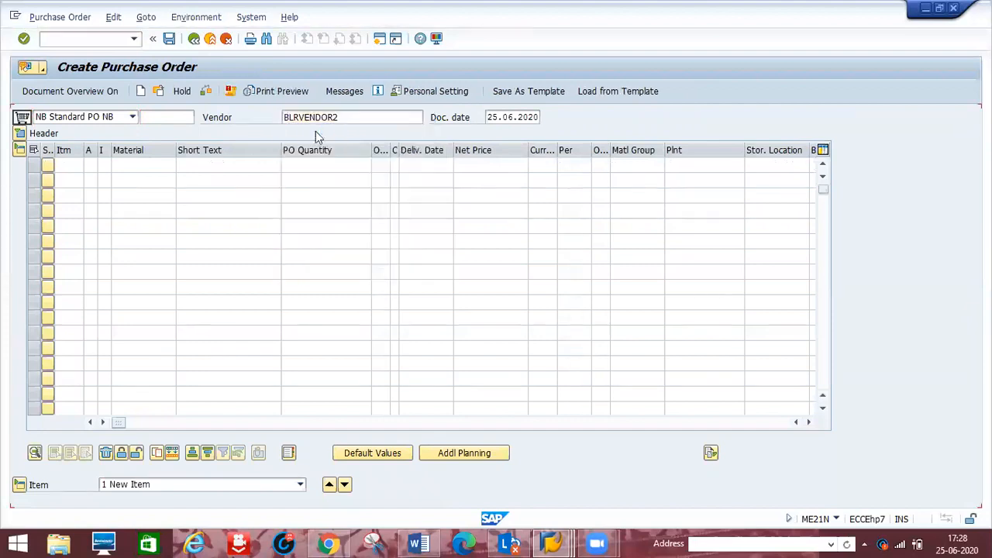
type("d123")
key("Tab")
type("001")
key("Tab")
type("d123")
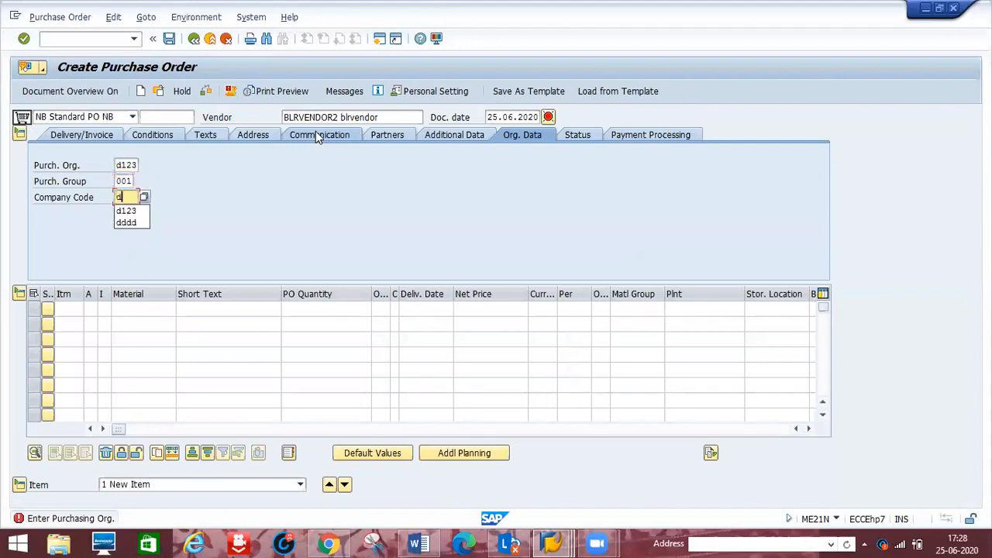
Add an item for material SONY PROJECTOR with a quantity of 4 and delivery date 10072020
left_click(135, 309)
left_click(135, 322)
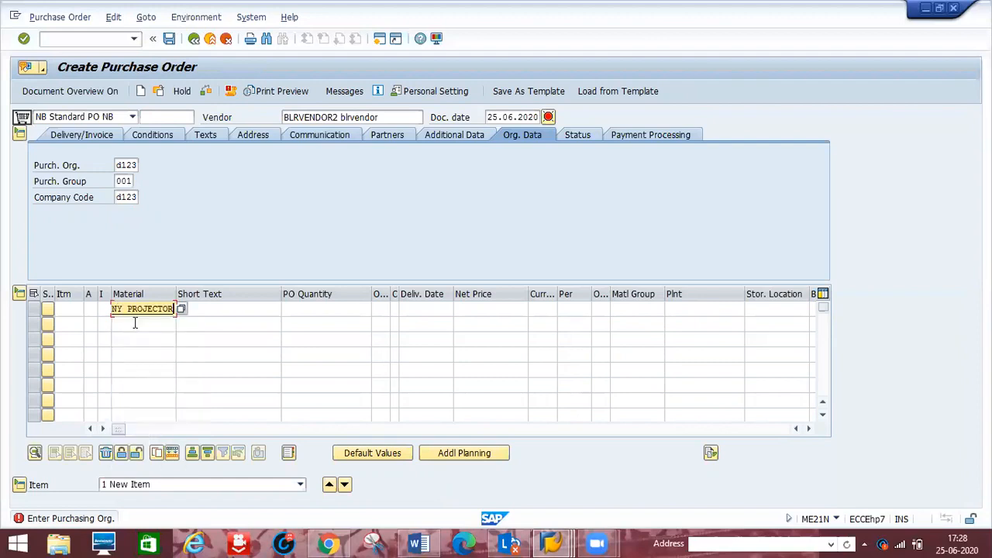
key("Tab")
key("Tab")
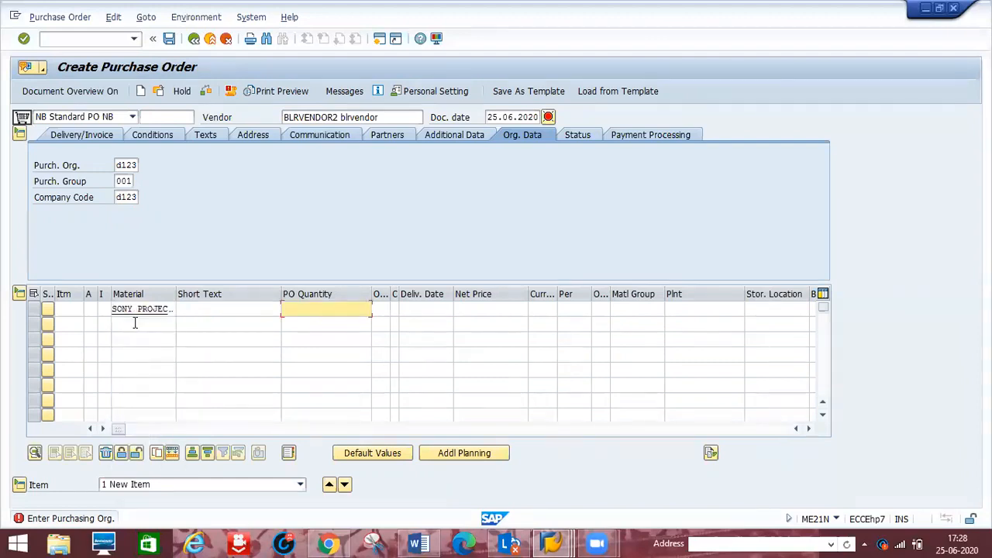
type("4")
key("Tab")
key("Tab")
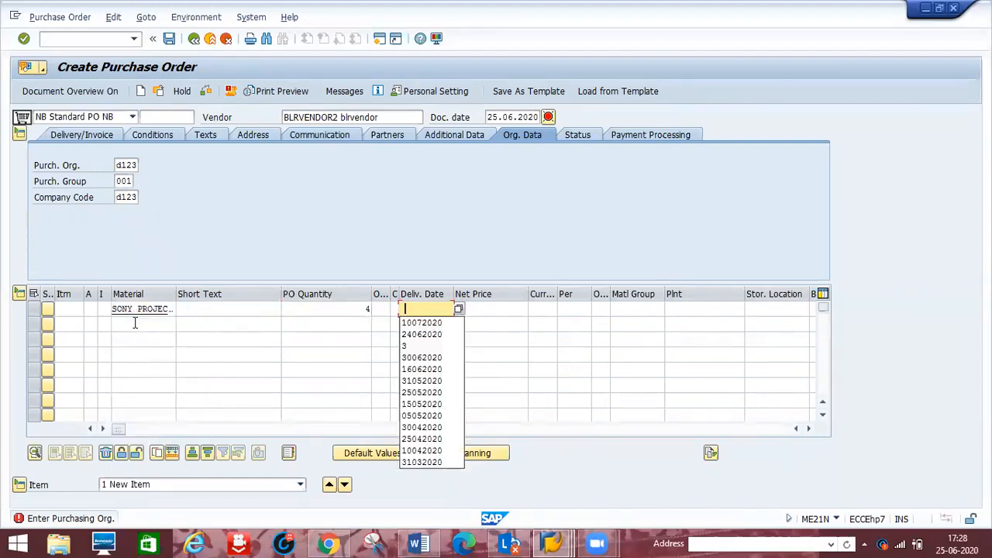
key("Down")
key("Return")
key("Tab")
key("Tab")
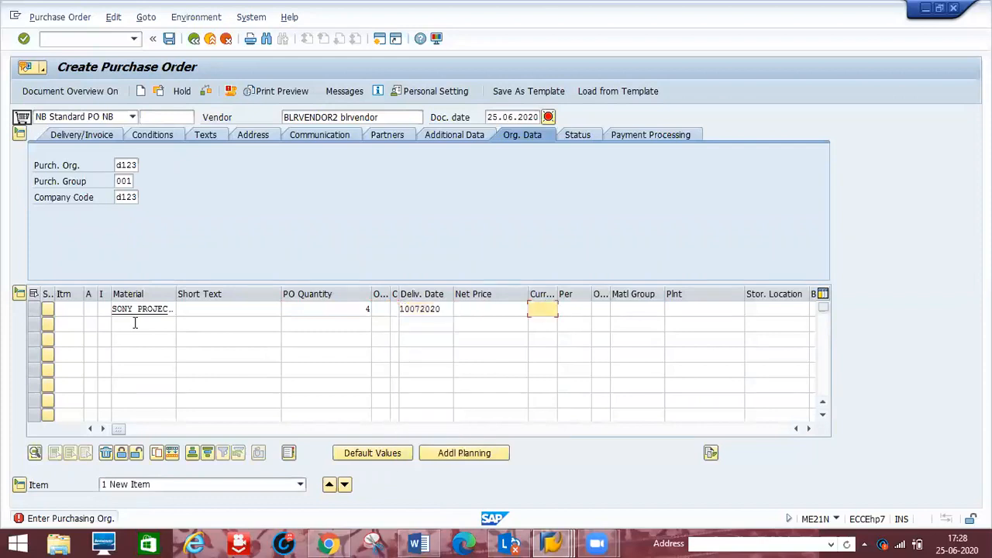
Give the projector item a net price of 35000 INR, plant d1p1 and storage location d1s1, and display its pricing conditions
left_click(460, 310)
type("35000")
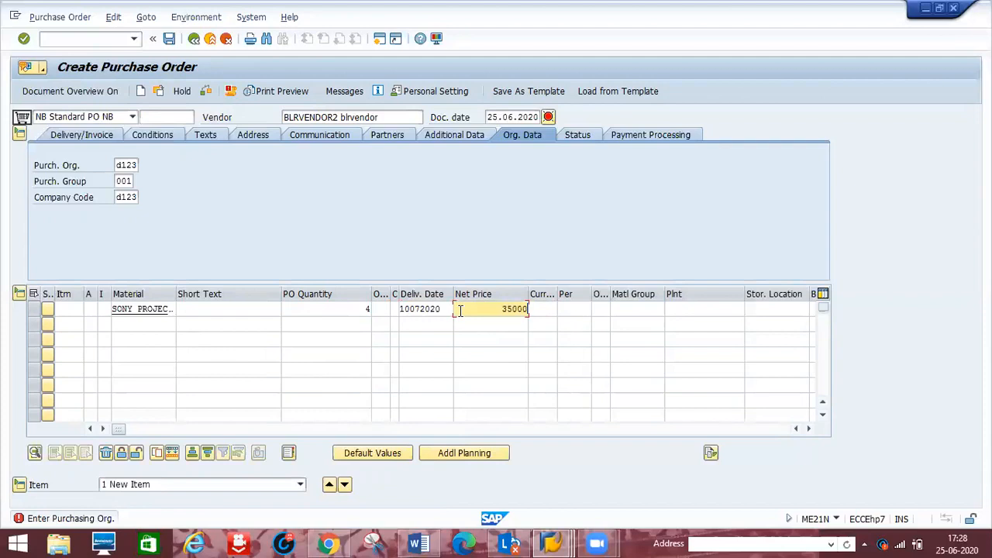
key("Tab")
type("inr")
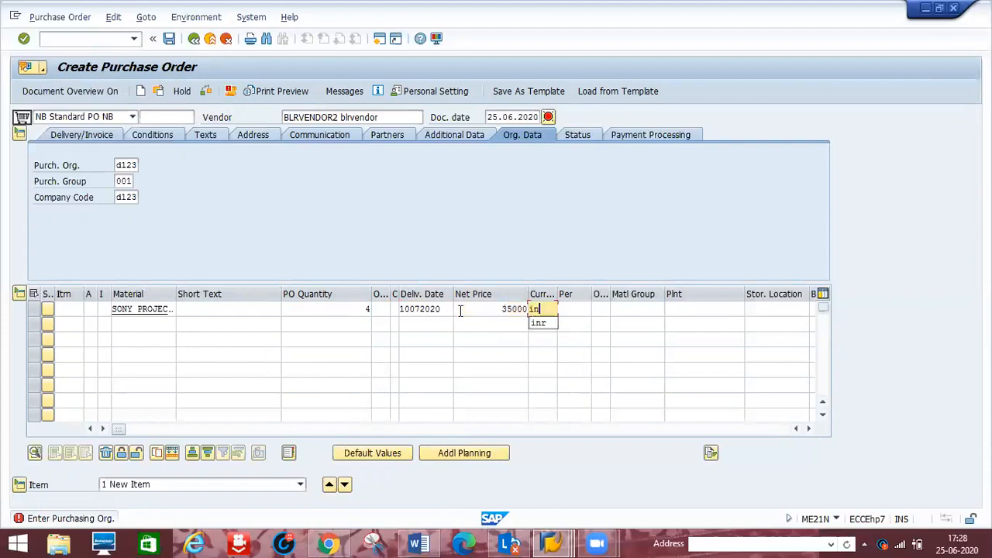
key("Tab")
key("Tab")
key("Tab")
key("BackSpace")
key("Down")
key("Tab")
type("d1s1")
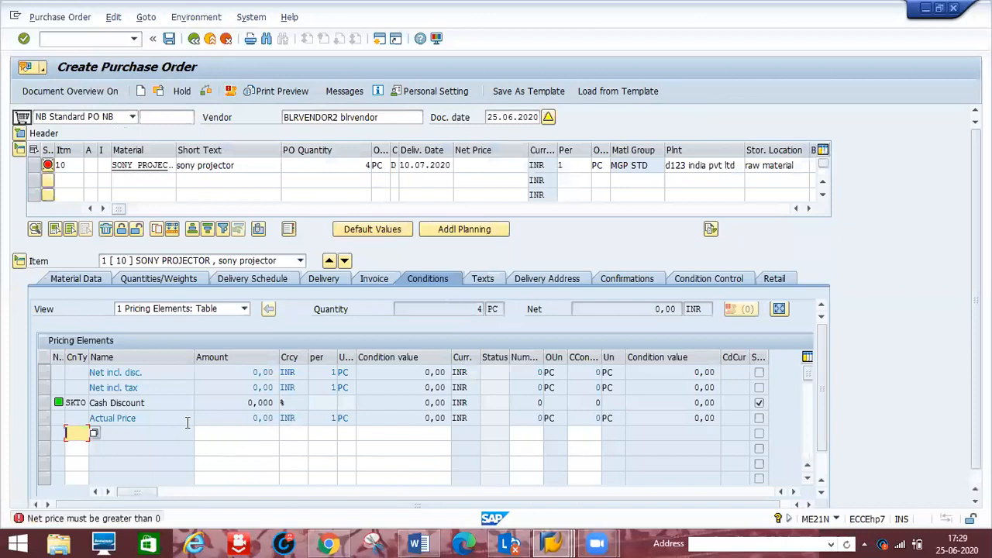
Add condition types PB00 with an amount of 35000 and RA00 with an amount of 3 to the item's pricing
type("Pb00")
key("Tab")
type("35000")
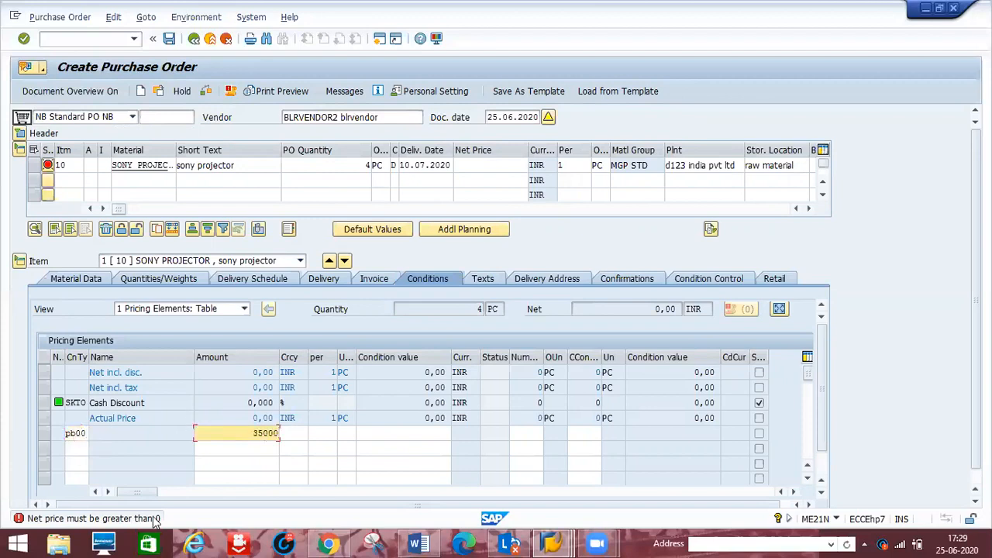
left_click(75, 451)
type("ra00")
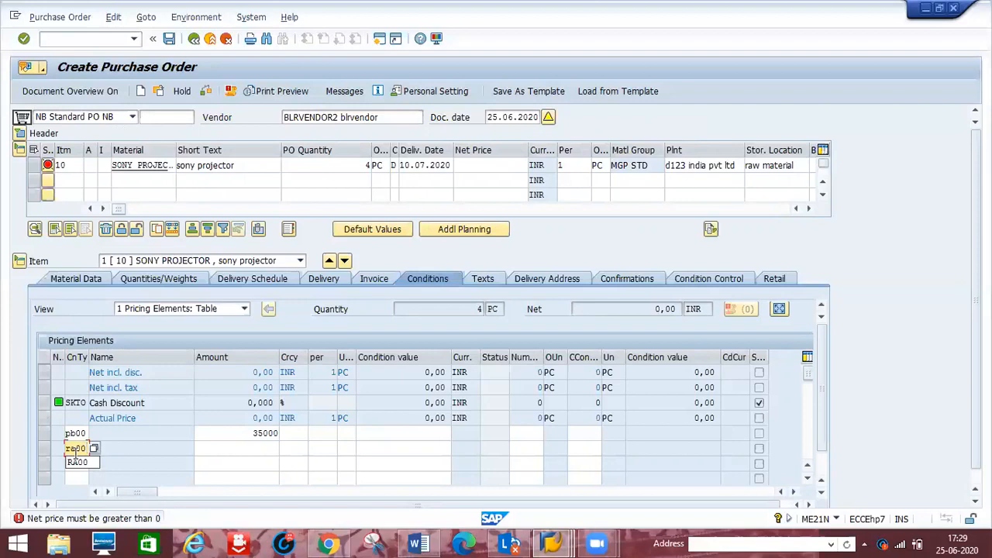
key("Tab")
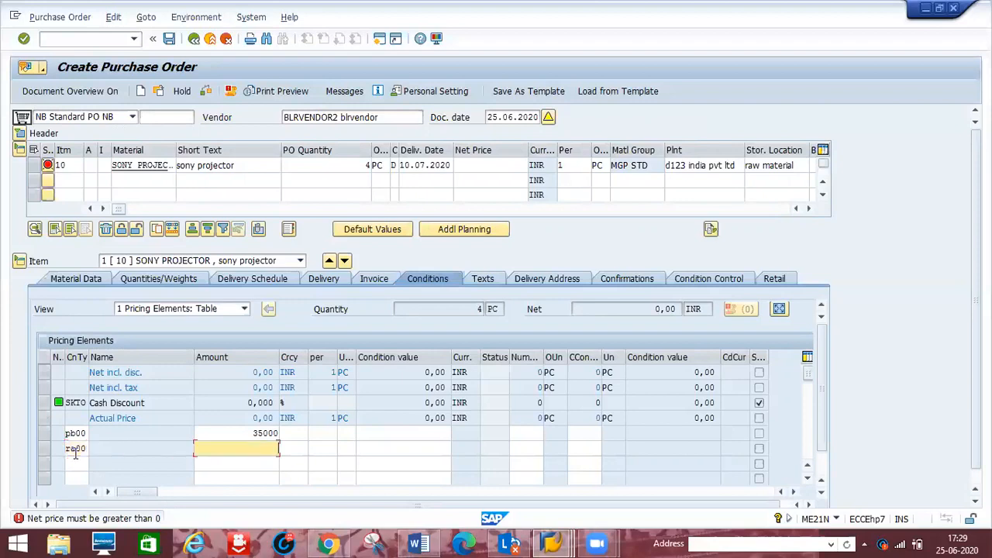
type("3")
key("Return")
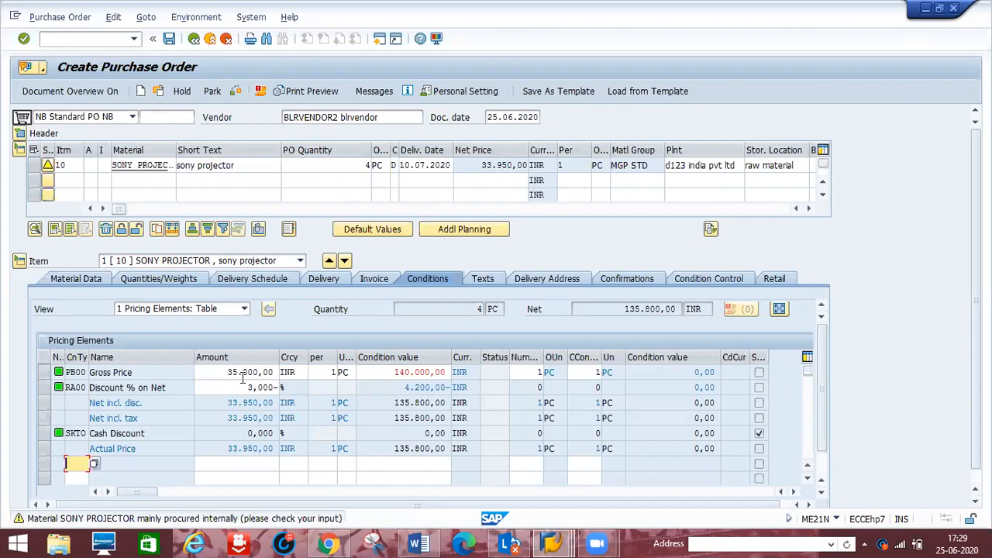
Add freight condition type FRA1 with an amount of 1 to the item's pricing
type("fra1")
key("Tab")
type("1")
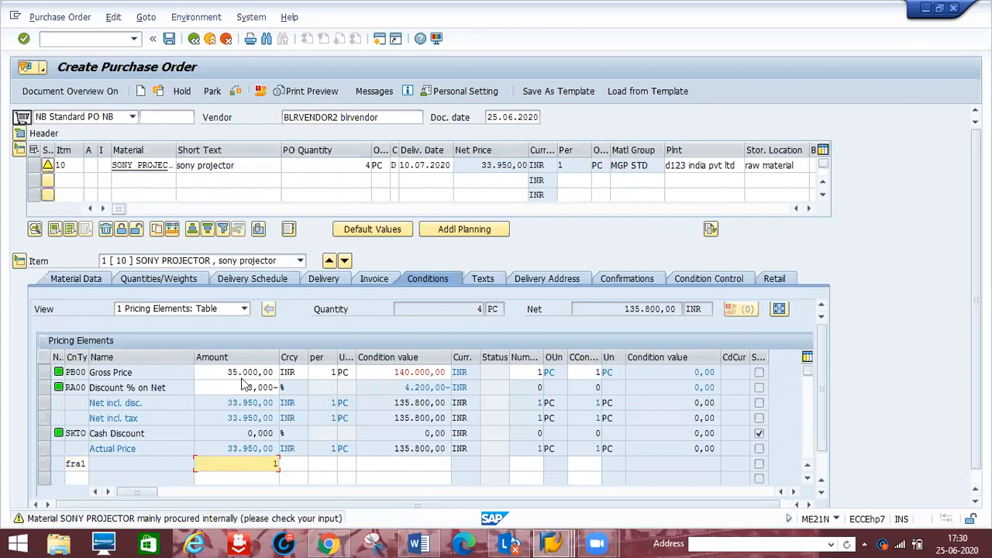
key("Return")
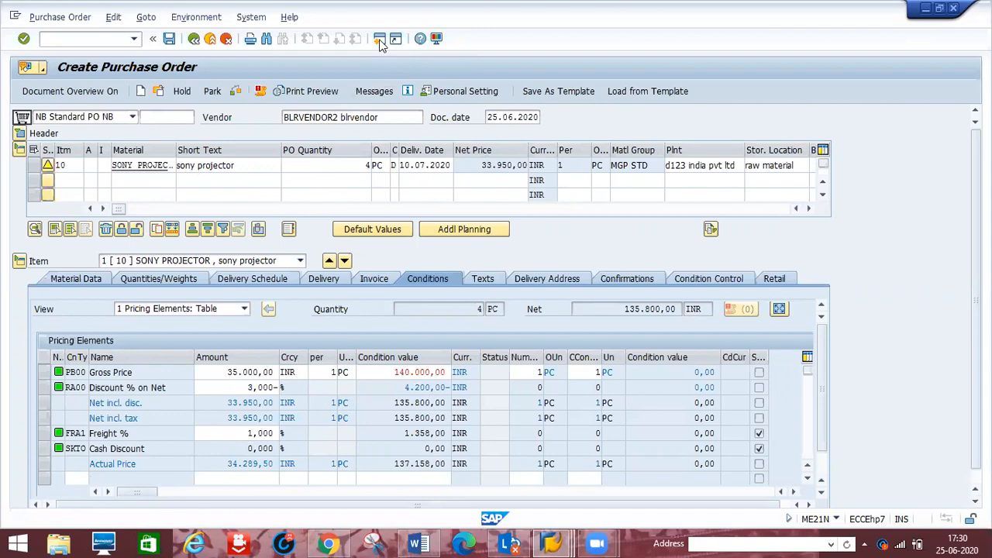
Open a new SAP session and start the stock overview transaction MMBE
left_click(380, 42)
type("/nmmbe")
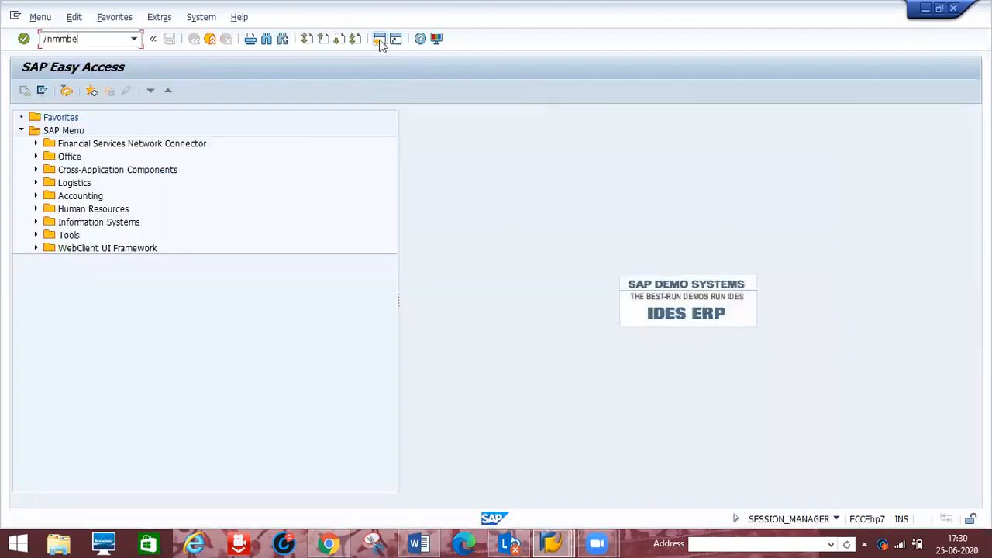
key("Return")
Display the stock overview of material sony projector in plant d1p1
type("son")
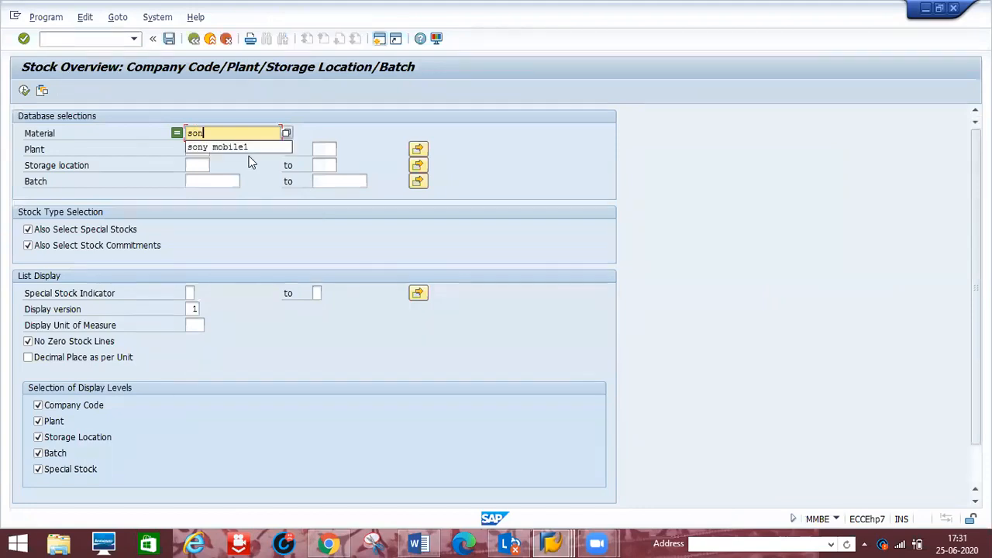
type("y projector")
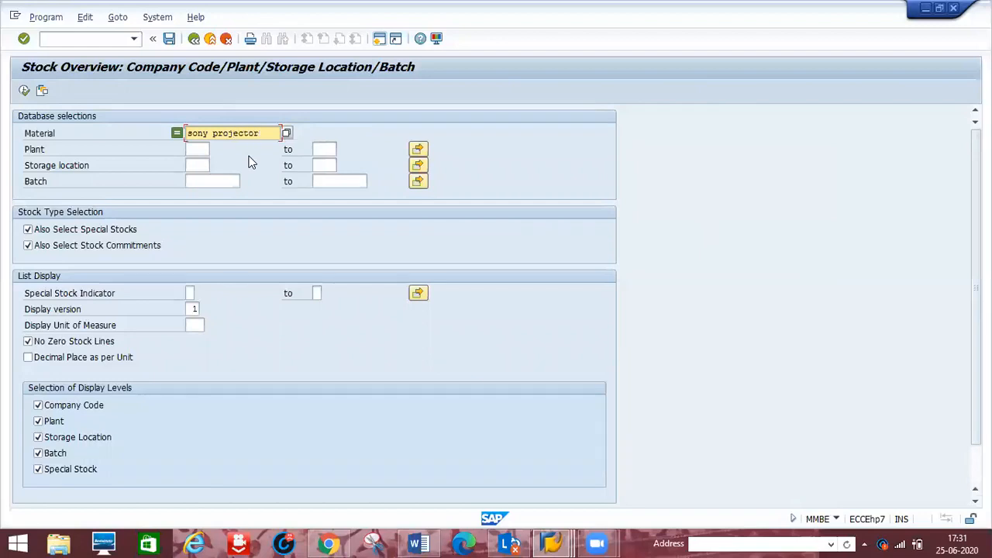
left_click(197, 150)
type("dlp")
type("1p1")
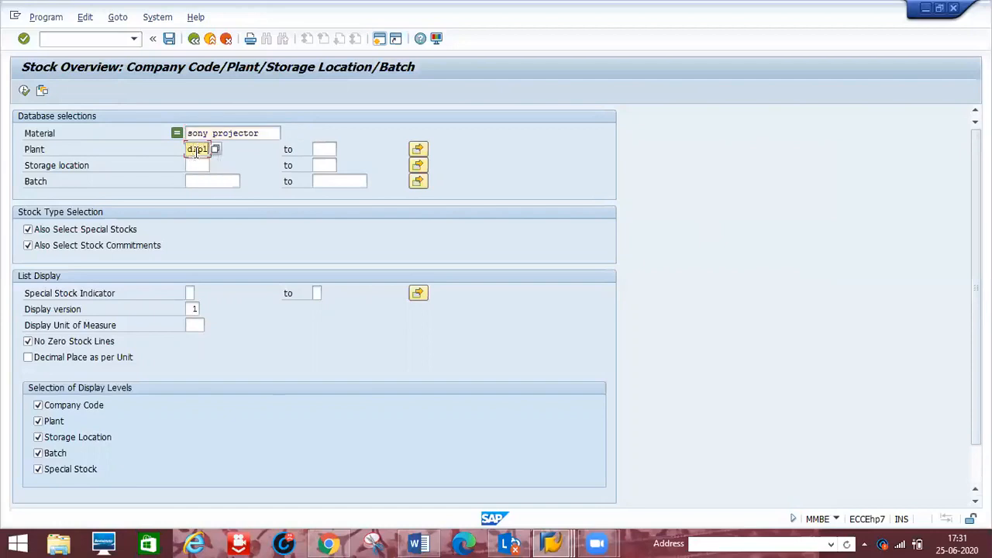
left_click(24, 91)
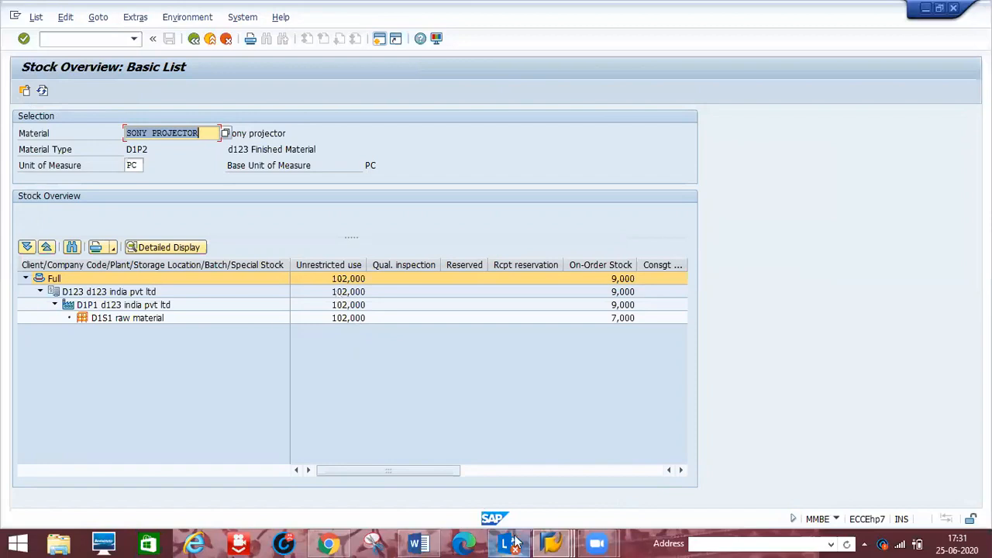
Return to the stock overview selection and display the stock of material sony mobile1 in plant D1P1
mouse_move(552, 543)
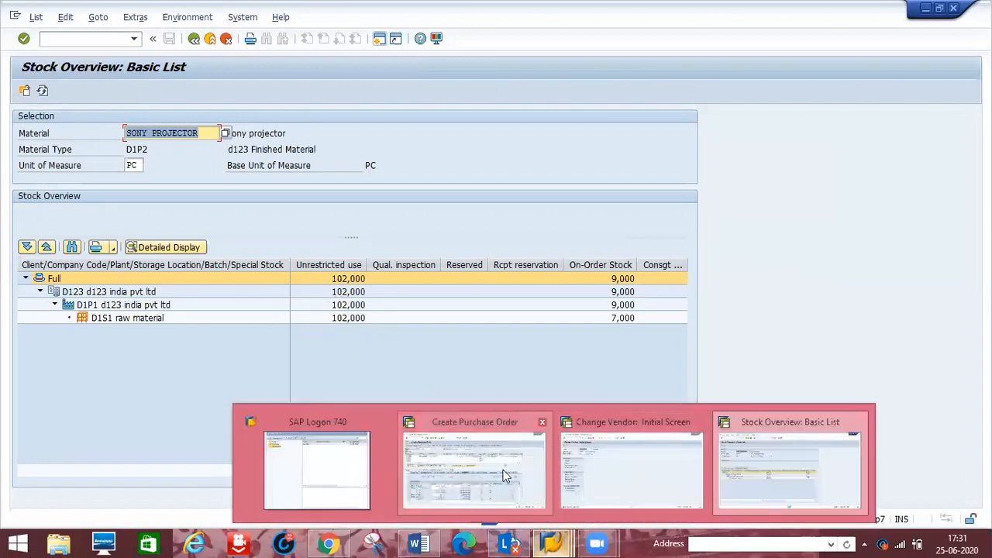
mouse_move(505, 476)
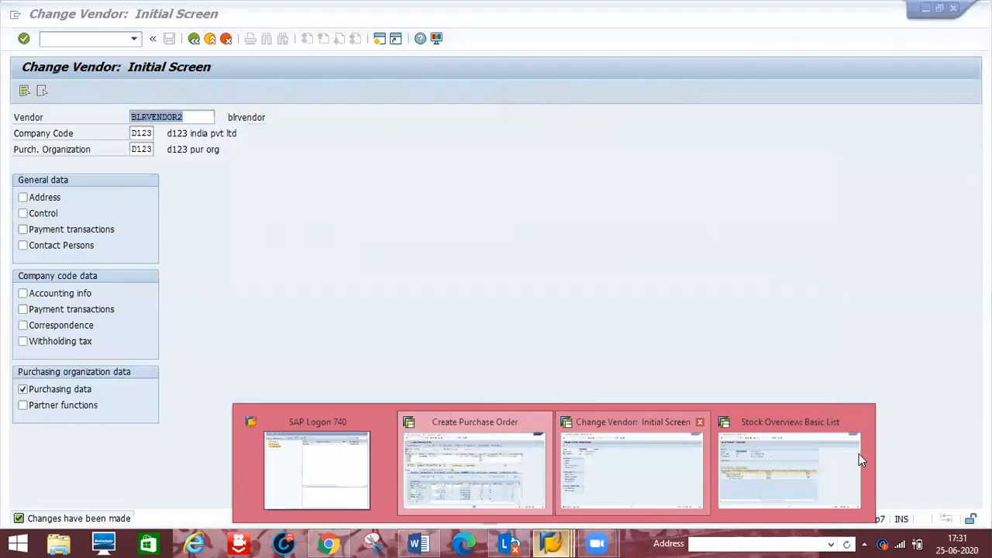
left_click(858, 454)
left_click(195, 40)
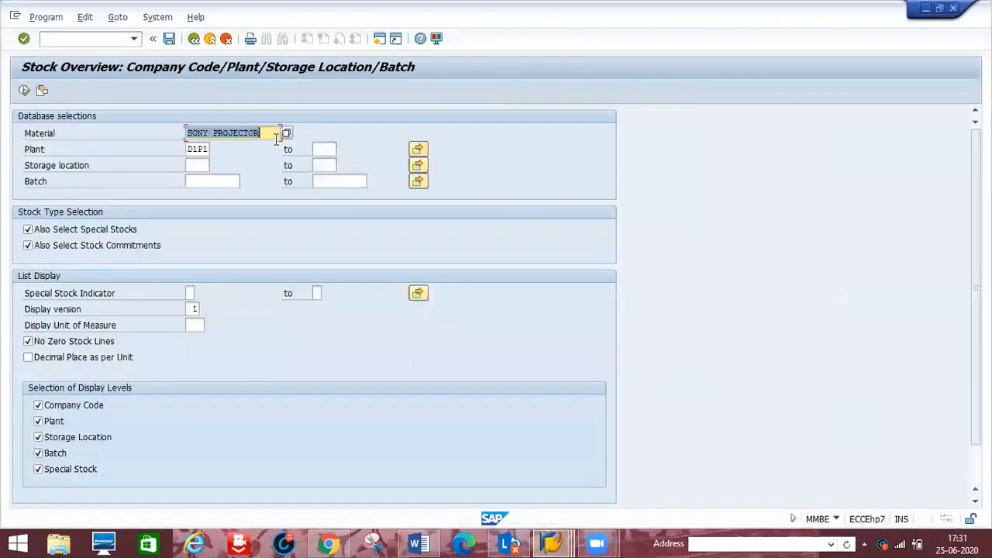
key("BackSpace")
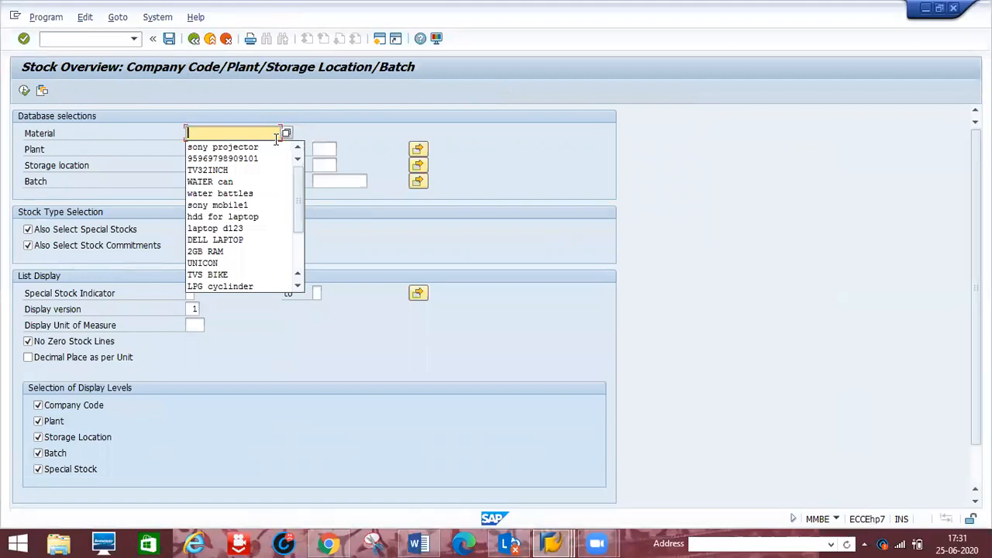
left_click(215, 206)
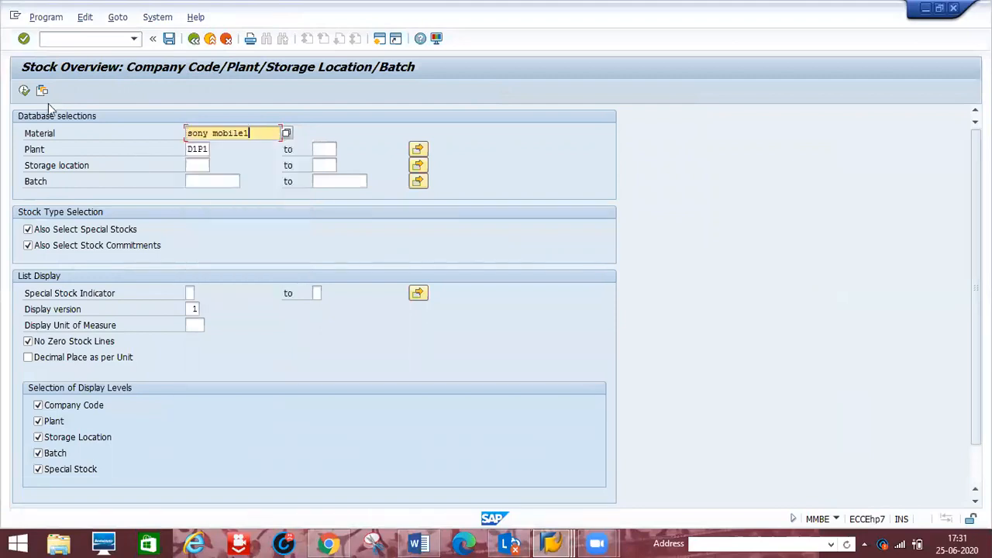
left_click(24, 92)
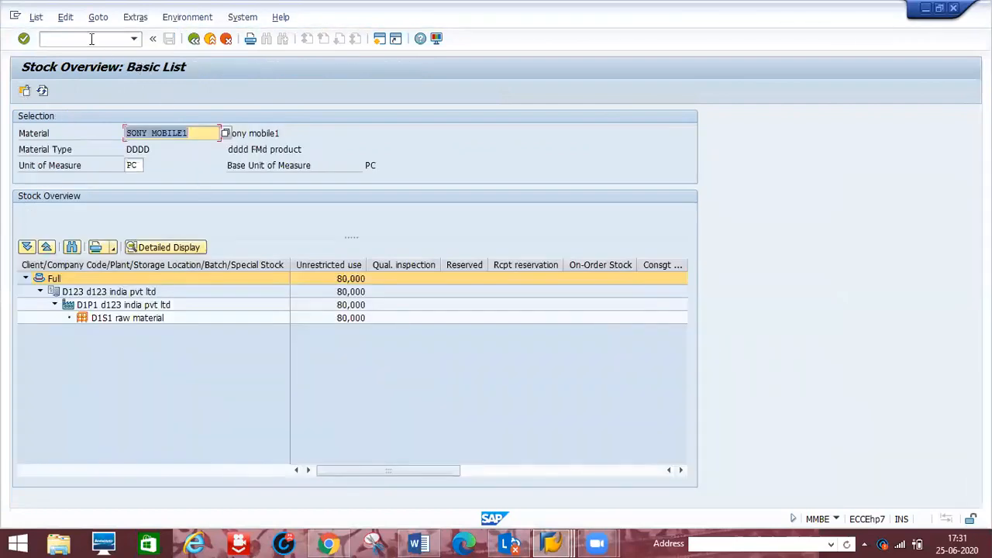
Pick TVS BIKE from plant D1P1's material list, view its stock overview and return to the selection screen
left_click(194, 40)
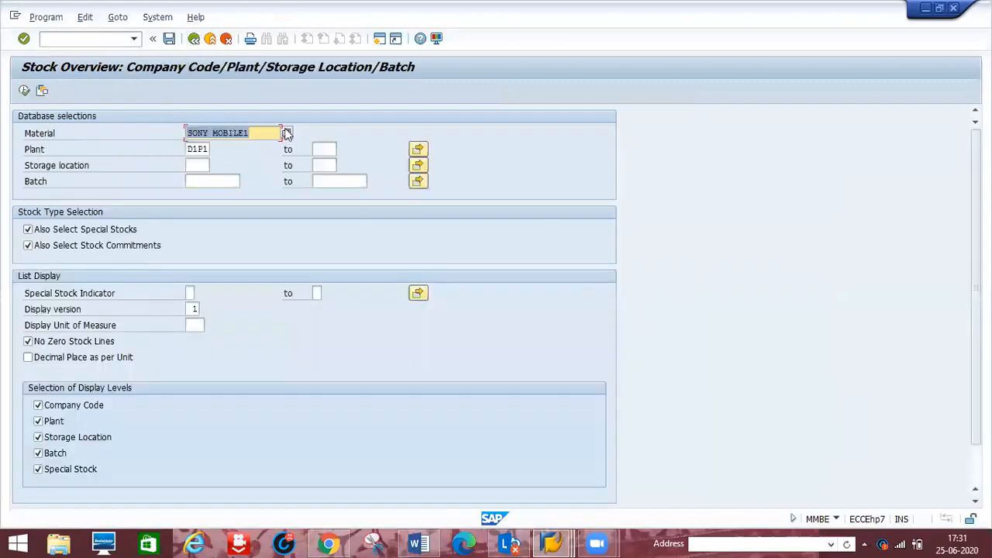
key("F8")
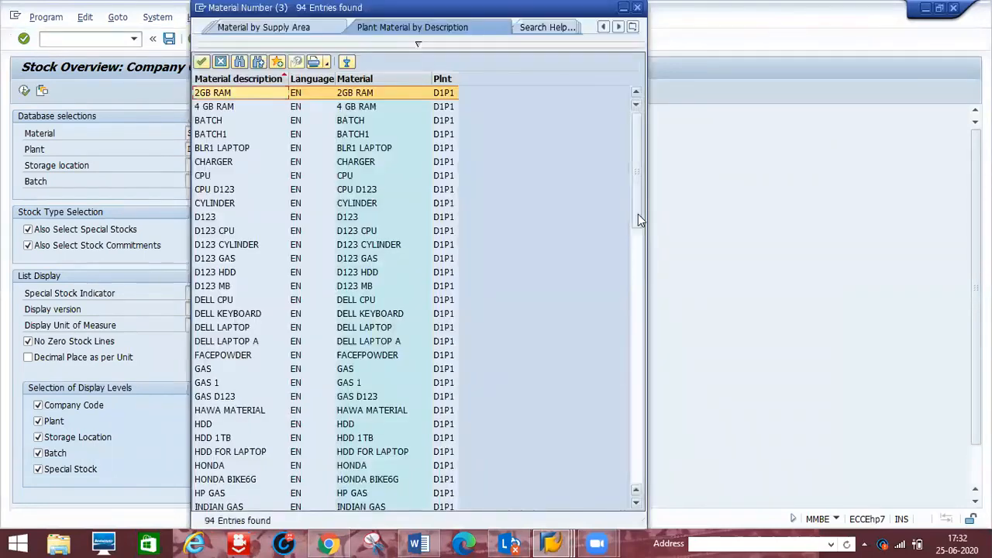
left_click_drag(635, 225, 602, 448)
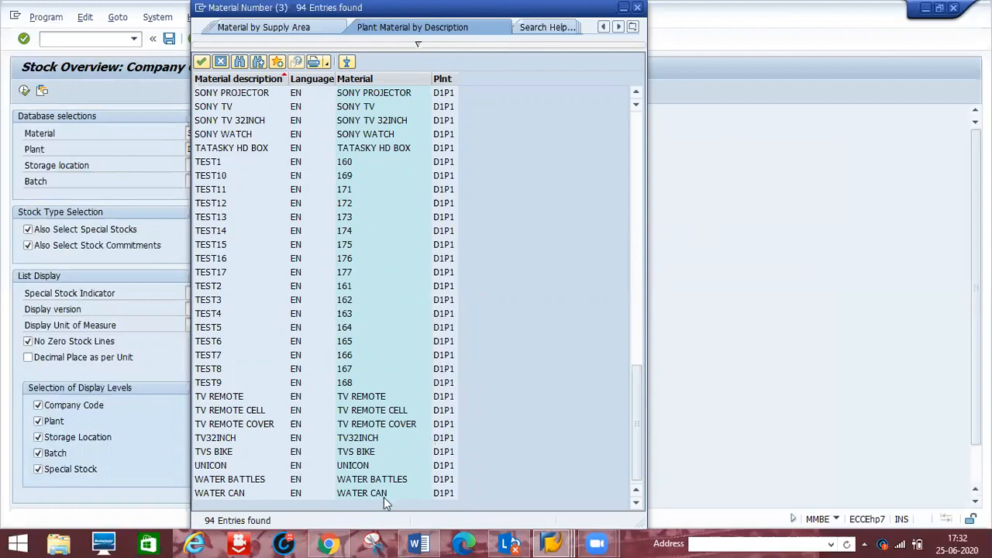
double_click(368, 456)
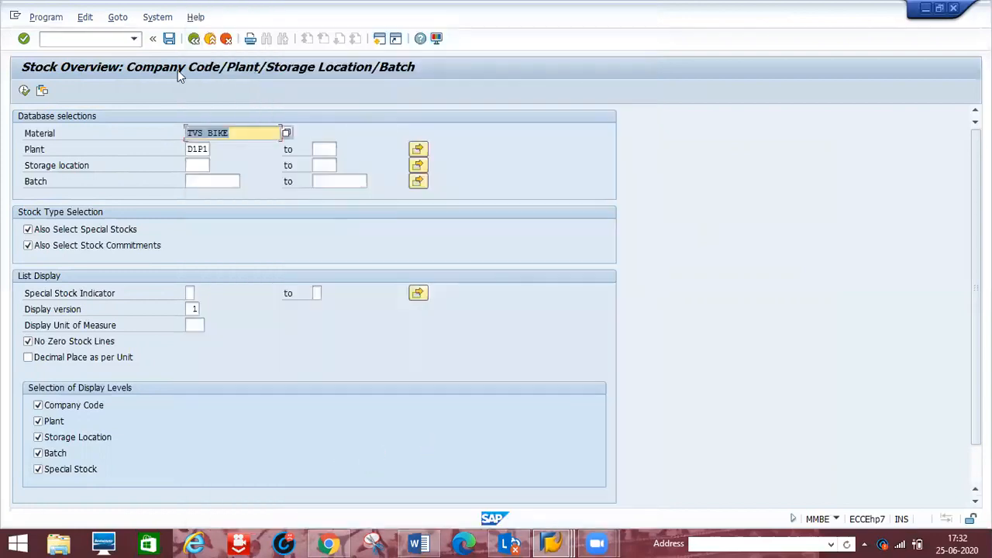
left_click(24, 91)
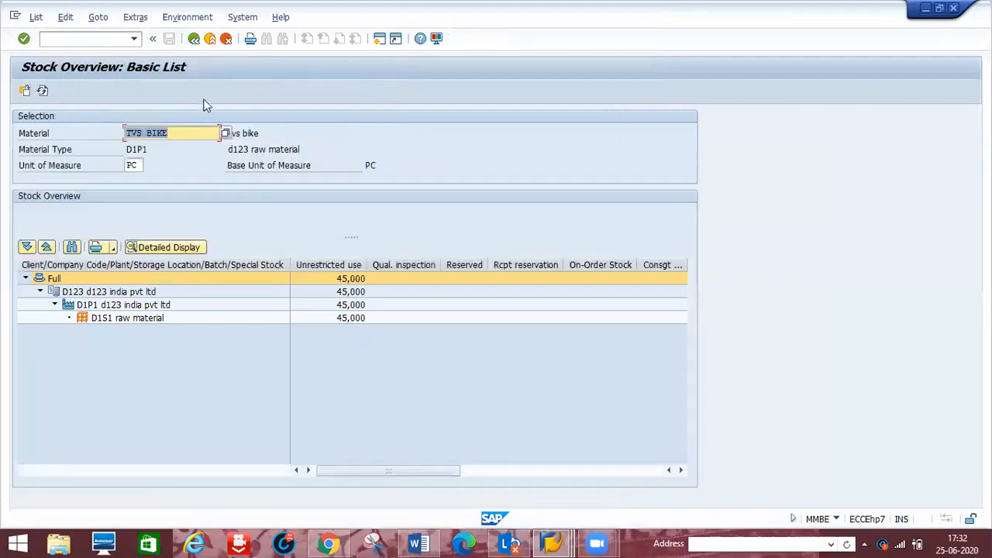
left_click(193, 40)
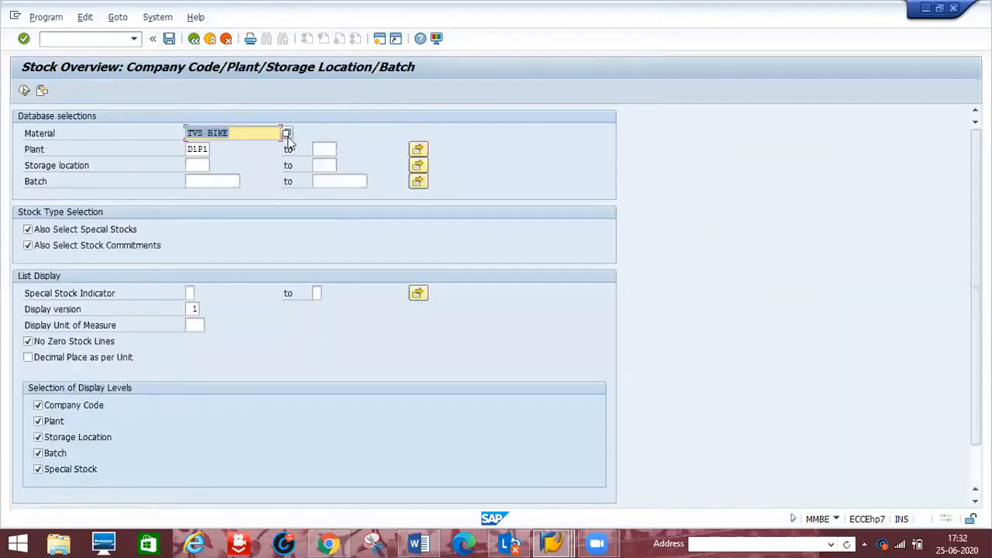
Pick material UNICON from plant D1P1's material list and display its stock overview
left_click(286, 135)
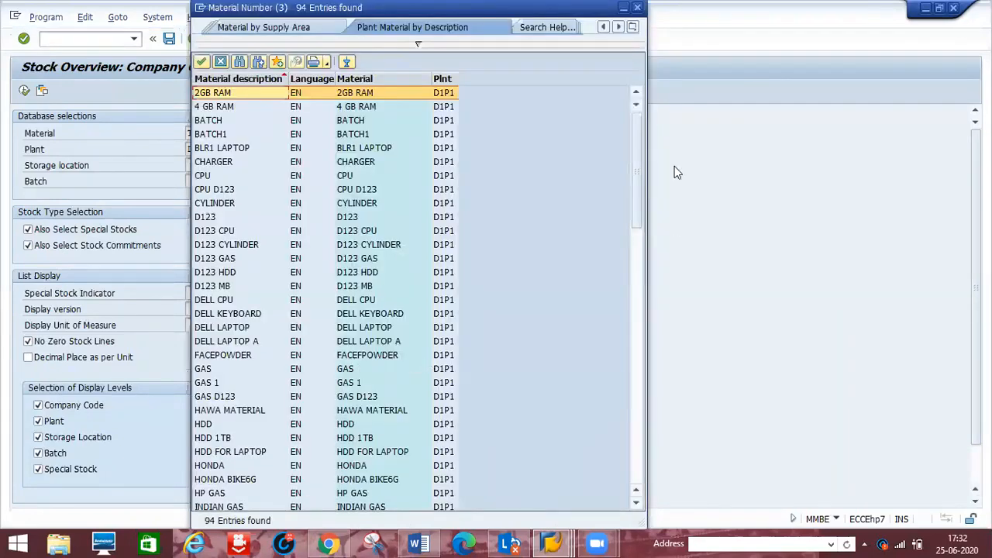
left_click_drag(715, 436, 714, 436)
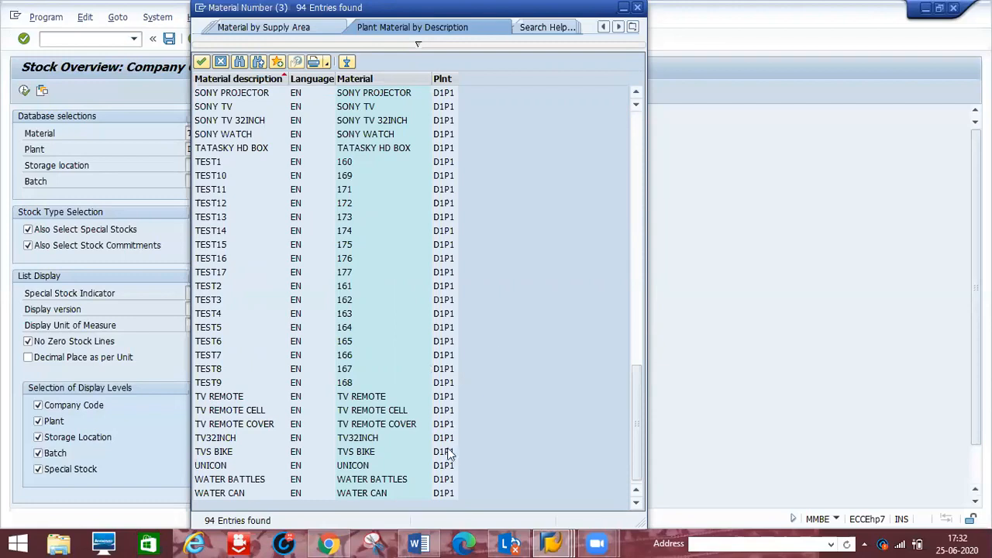
double_click(358, 467)
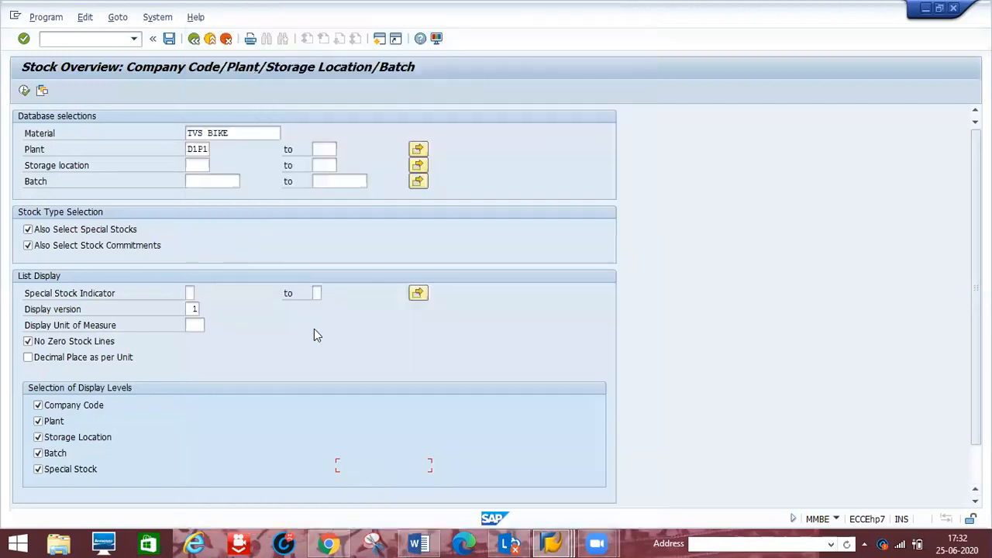
left_click(24, 91)
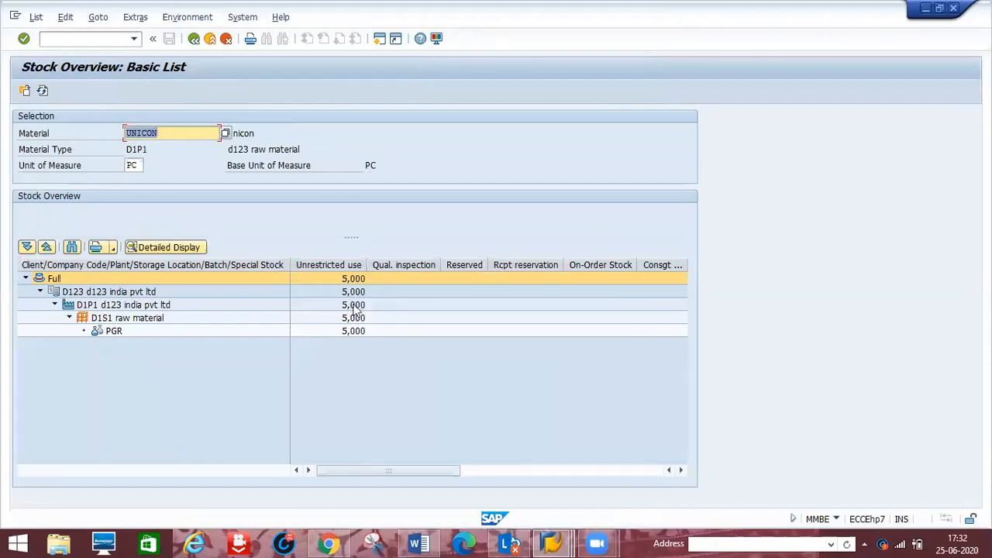
Switch to the purchase order session, restart transaction ME21N and set the vendor to BLRVENDOR2
mouse_move(555, 541)
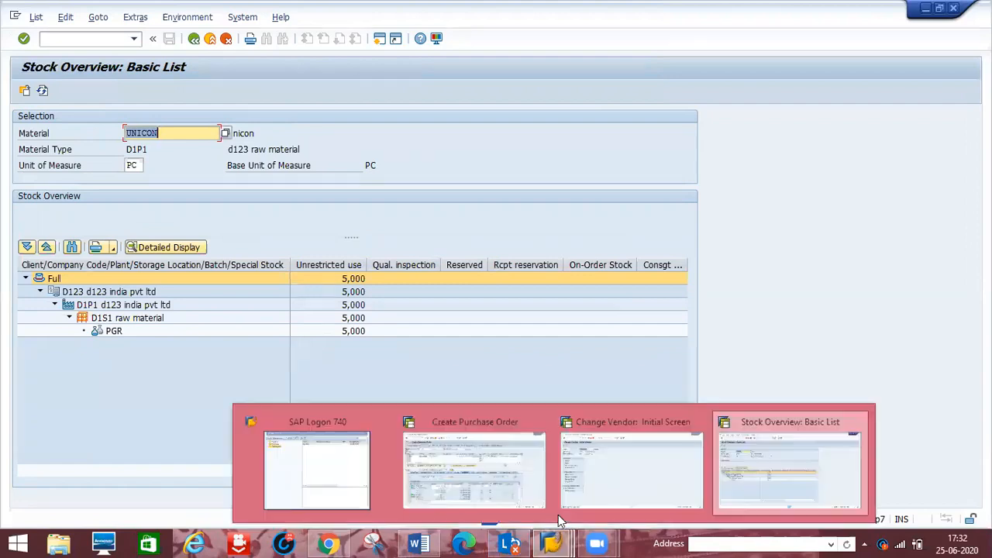
left_click(518, 473)
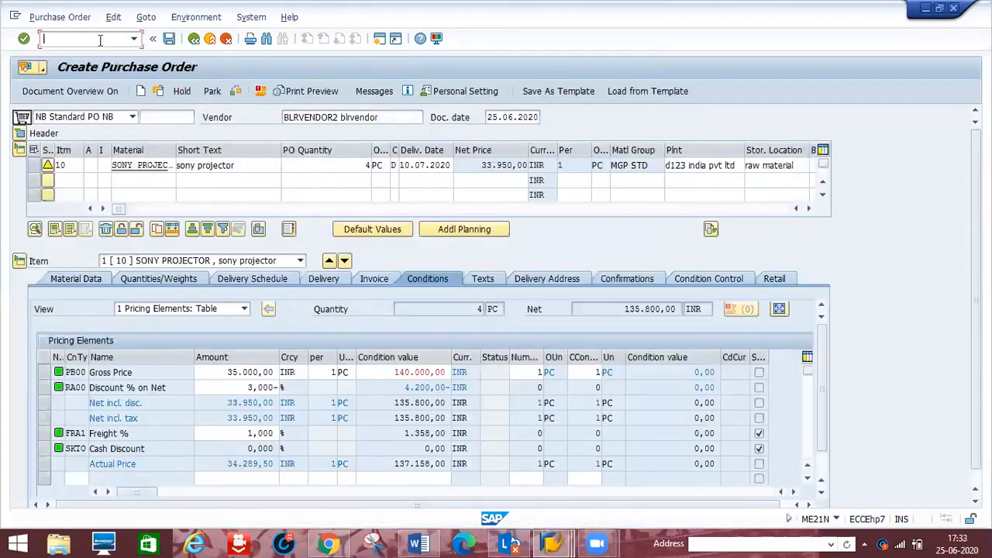
type("/nme21n")
key("Return")
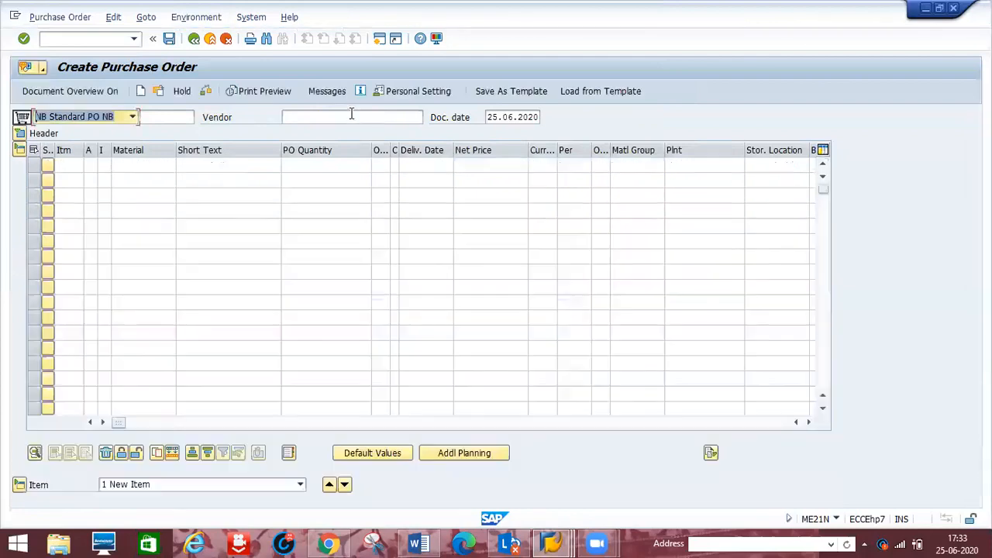
left_click(351, 114)
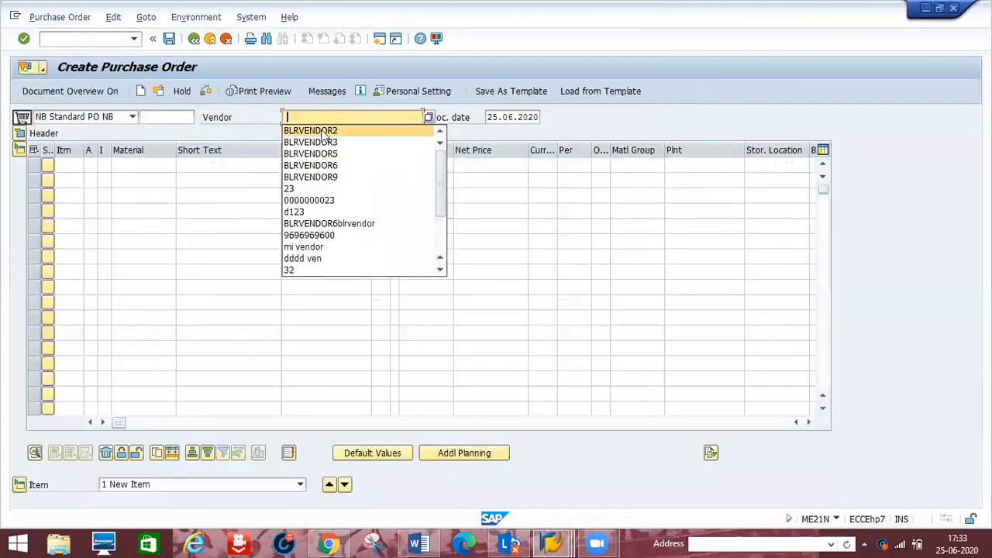
left_click(322, 128)
key("Return")
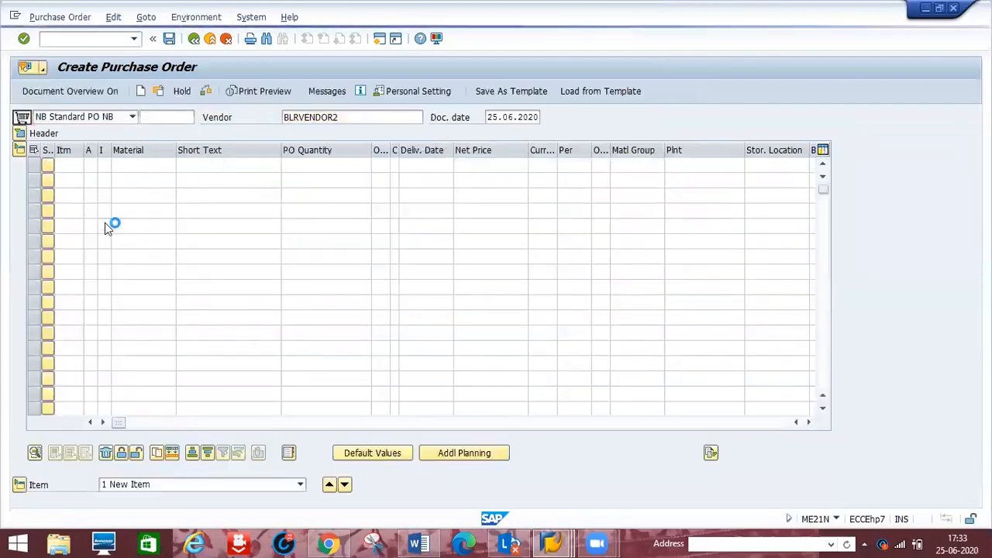
Enter purchasing organization d123, purchasing group 001 and company code d123 in the order's organizational data
type("d123")
key("Tab")
type("00")
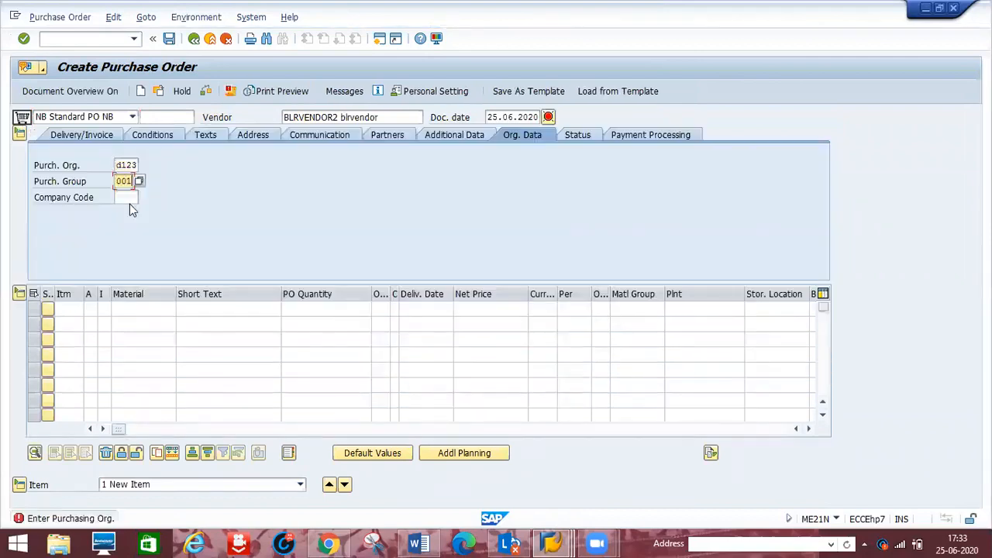
type("d123")
key("Return")
Enter material unicon with an order quantity of 10 in the first item line
key("Tab")
key("Tab")
key("Tab")
key("Tab")
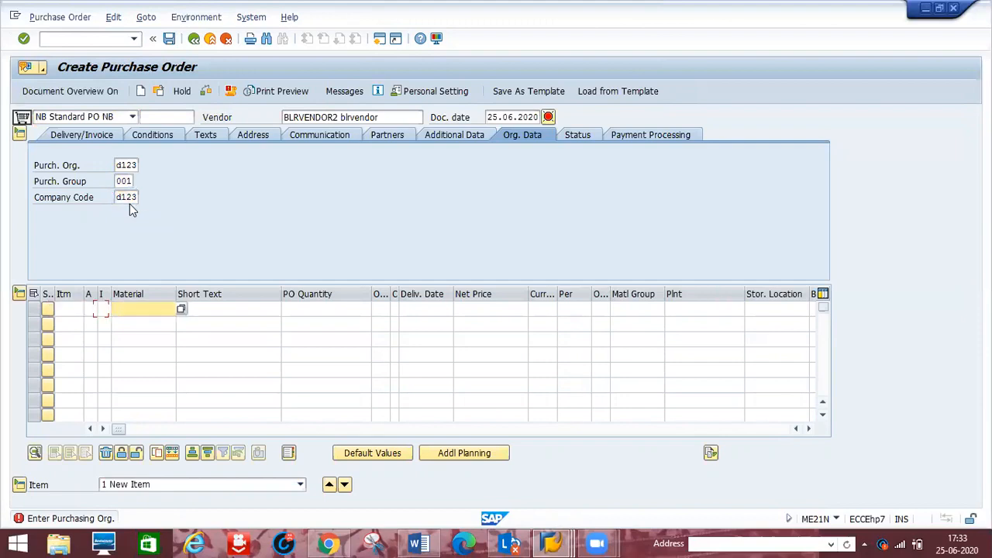
type("unio")
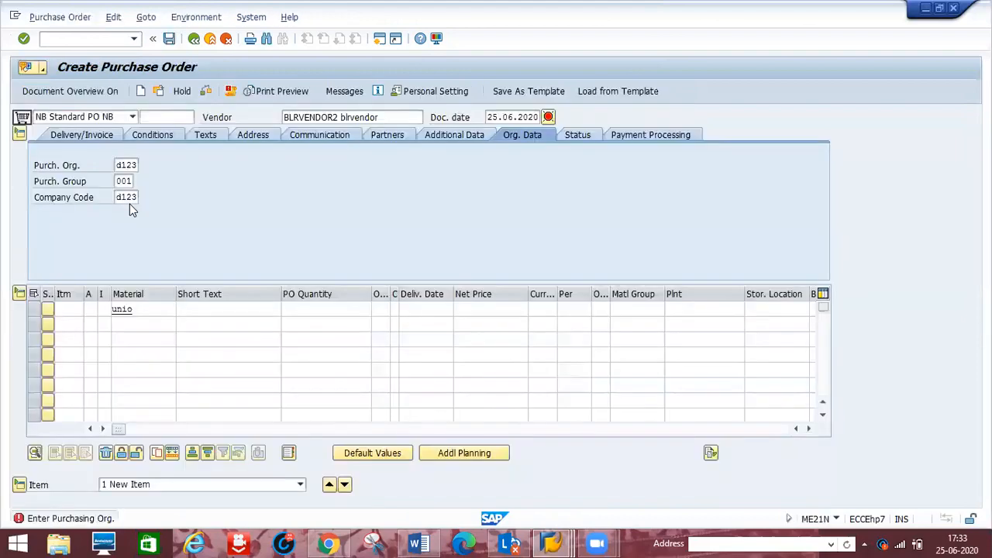
key("BackSpace")
type("con")
key("Tab")
key("Tab")
type("10")
key("Tab")
key("Tab")
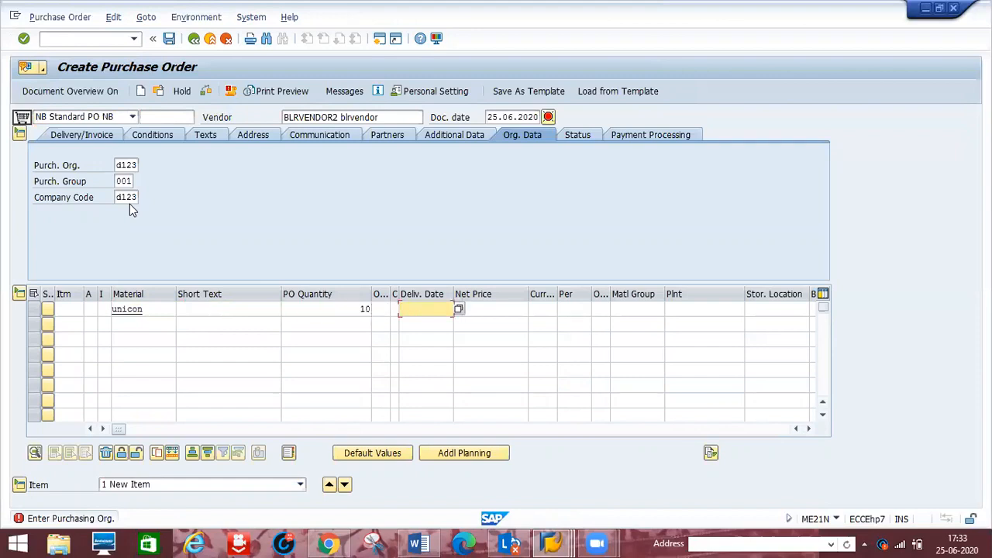
Set the unicon item's delivery date to 10.07.2020 and its net price to 40000 INR
type("40000")
key("BackSpace")
key("BackSpace")
key("BackSpace")
key("BackSpace")
key("BackSpace")
key("Down")
key("Return")
key("Tab")
type("40000")
key("Tab")
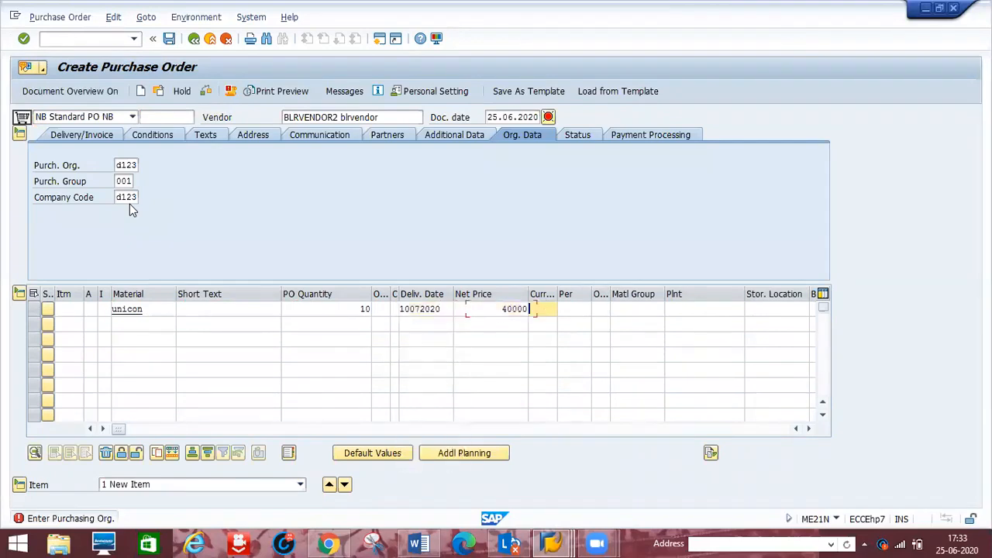
type("inr")
key("Tab")
key("Tab")
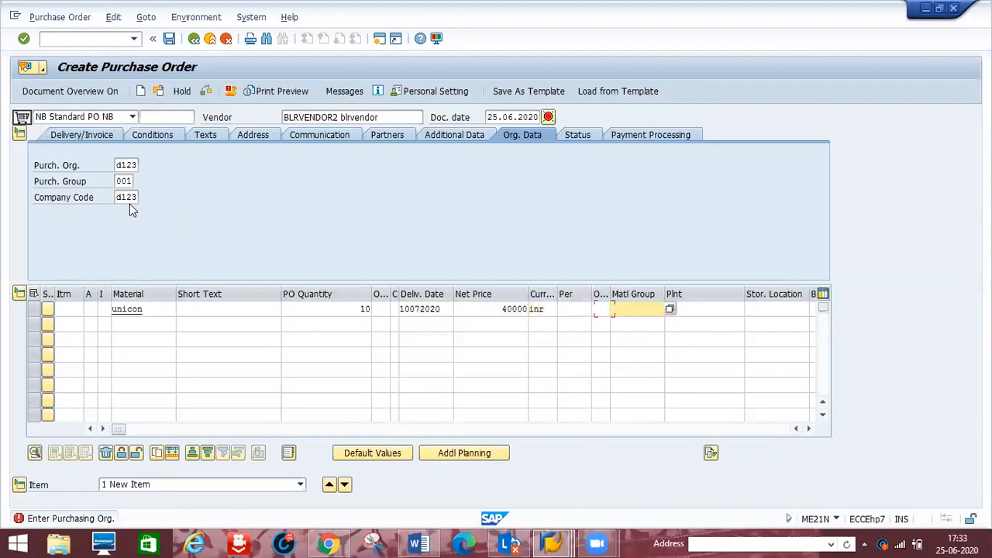
Assign the unicon item to plant d1p1 and the raw material storage location, and load its item details
key("Tab")
key("BackSpace")
type("d1p1")
key("Tab")
key("BackSpace")
key("Down")
key("Return")
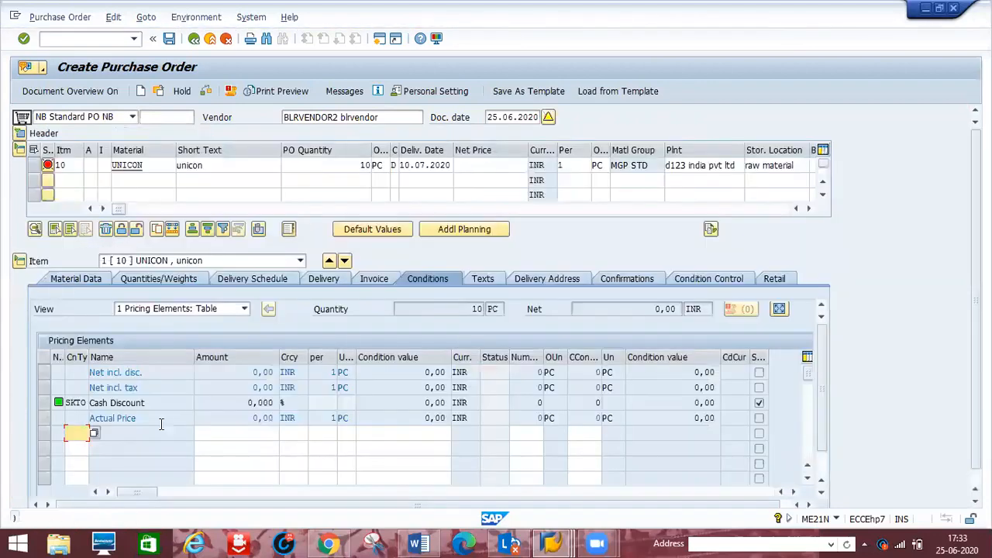
Add gross price condition PB00 with 40000 and discount condition RA00 with 3 to the item's pricing elements
type("pb00")
key("Tab")
type("4000")
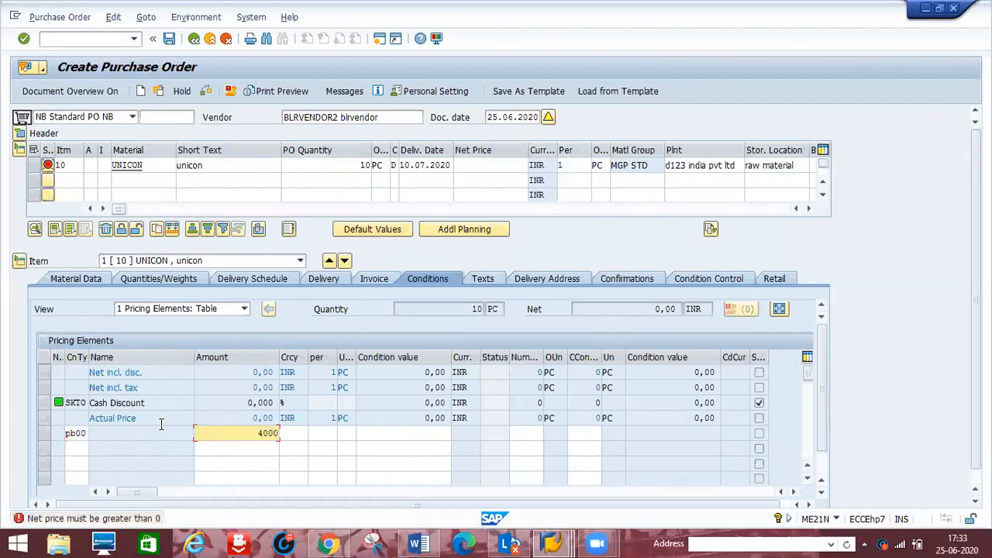
type("0")
left_click(73, 449)
type("ra00")
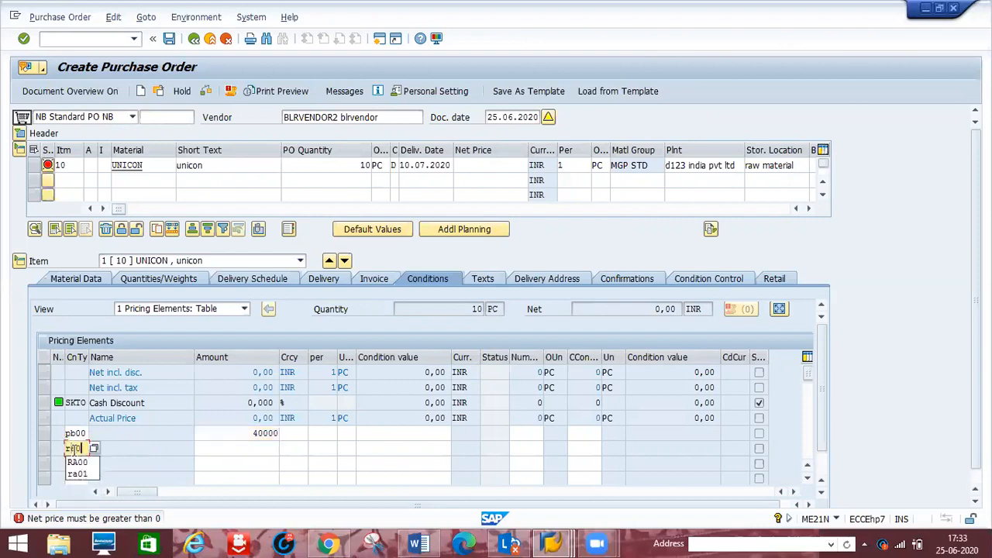
key("Tab")
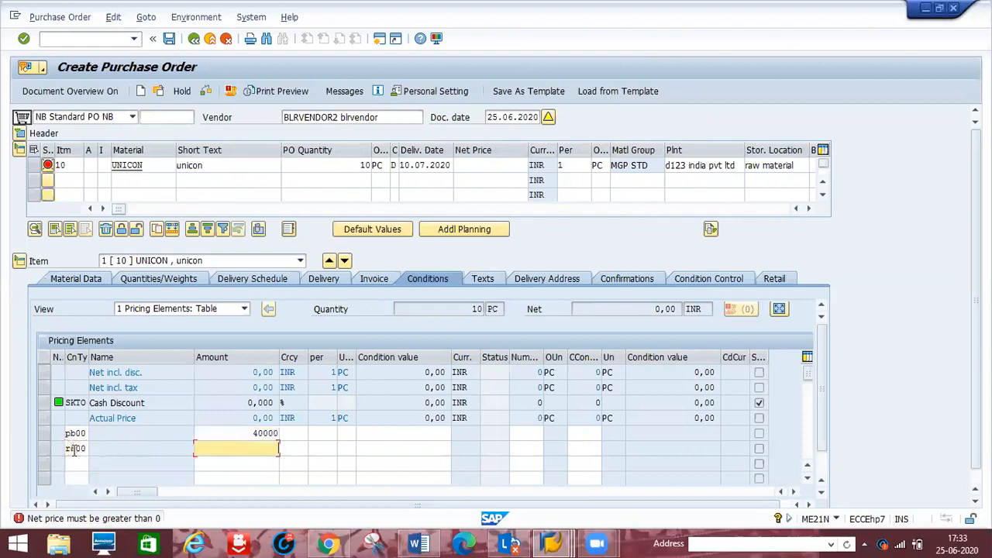
type("3")
Add freight condition FRA1 with 1 and apply the entered pricing conditions
left_click(78, 463)
type("f")
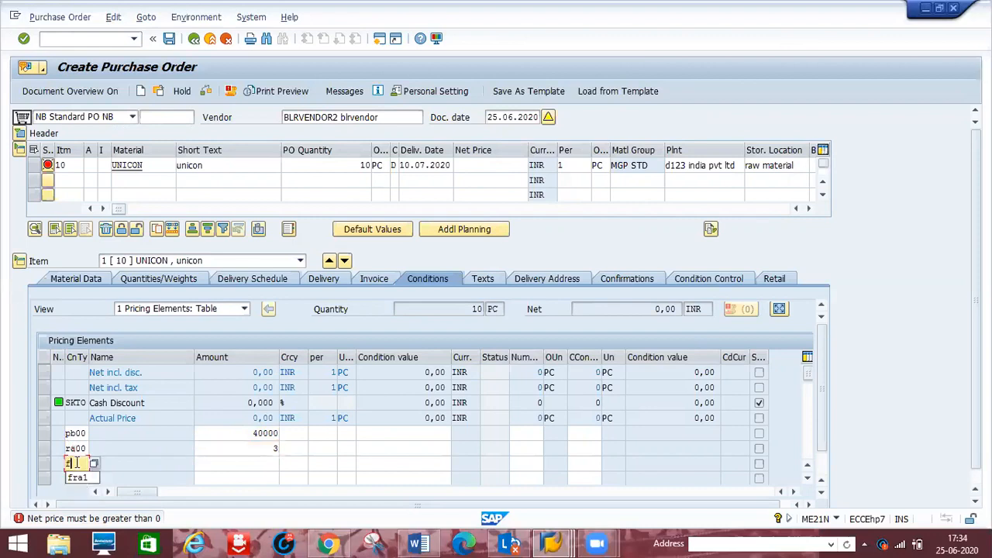
type("ra1")
key("Tab")
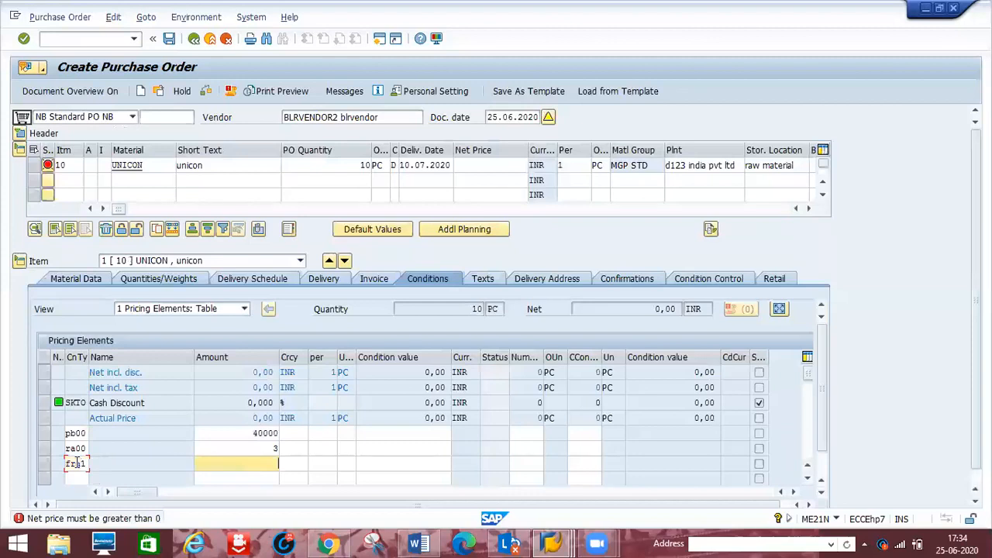
type("1")
key("Return")
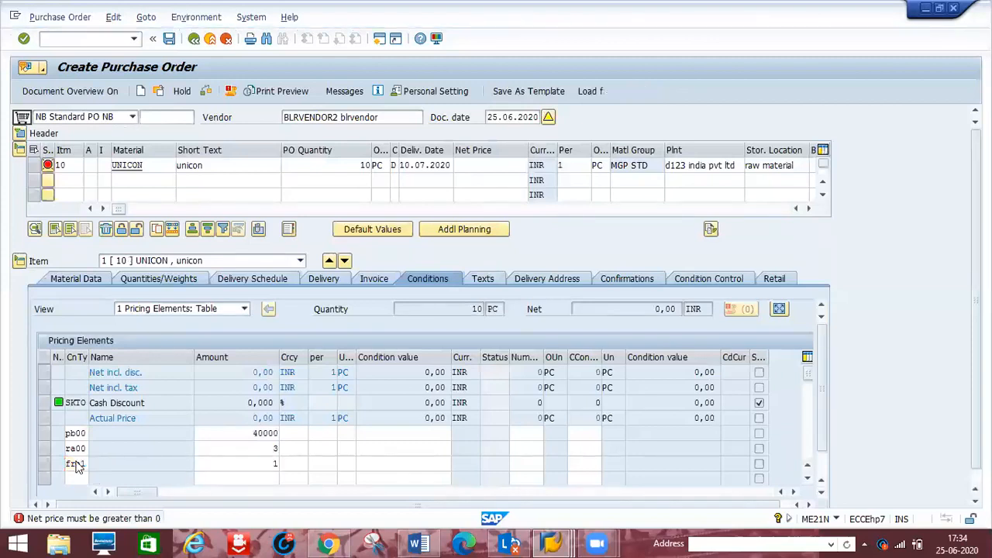
left_click(434, 284)
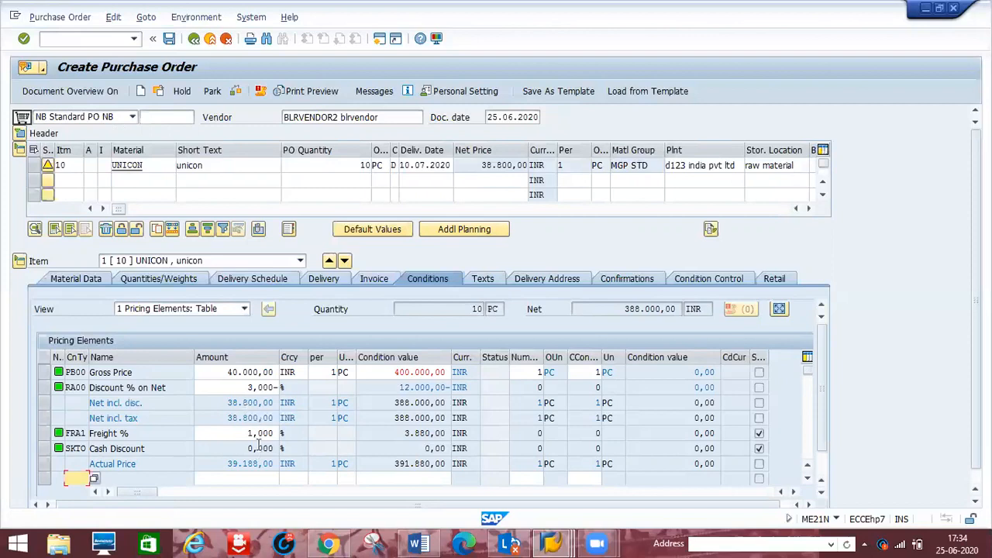
Save the purchase order despite the system messages
mouse_move(552, 542)
left_click(170, 40)
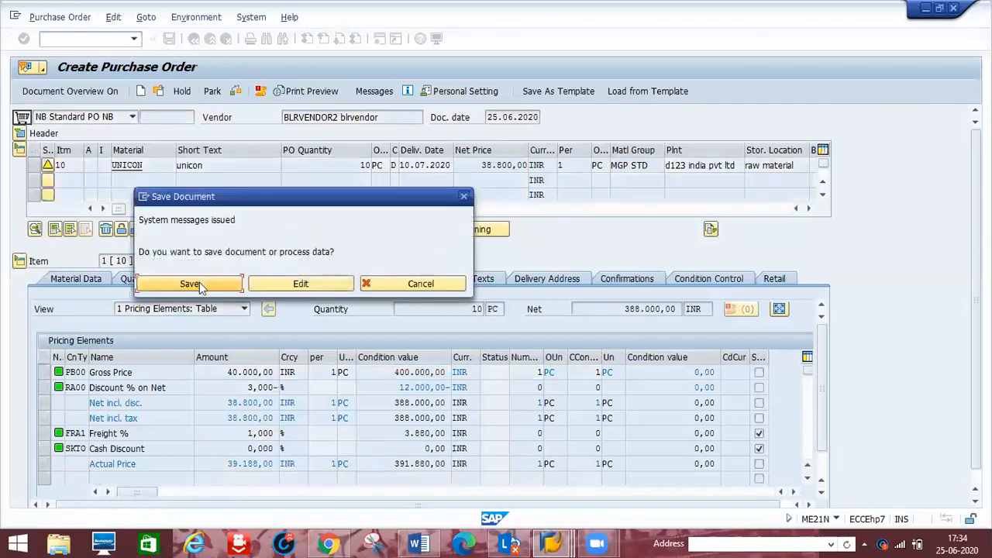
left_click(200, 285)
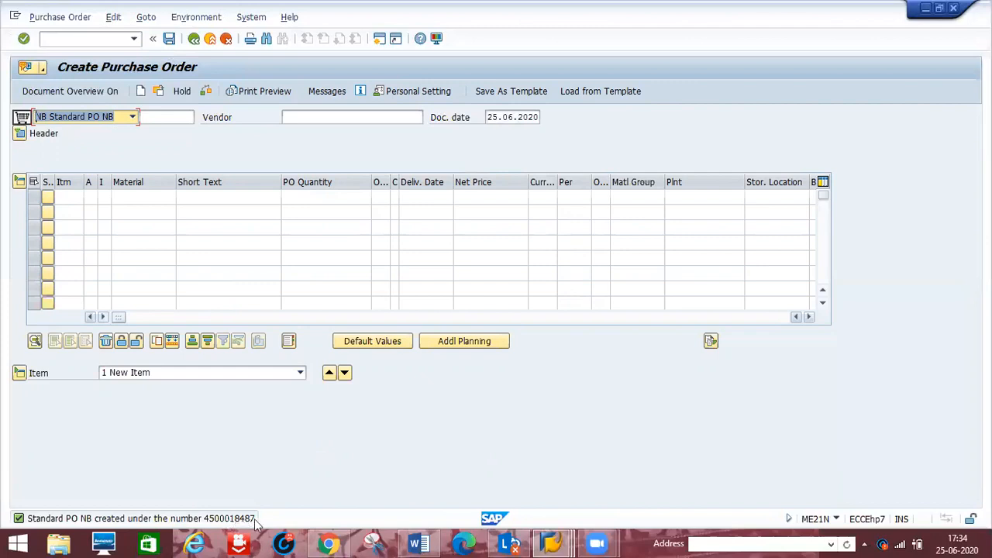
Switch to the stock overview session and run the UNICON stock display for plant D1P1 again
left_click(552, 542)
left_click(792, 469)
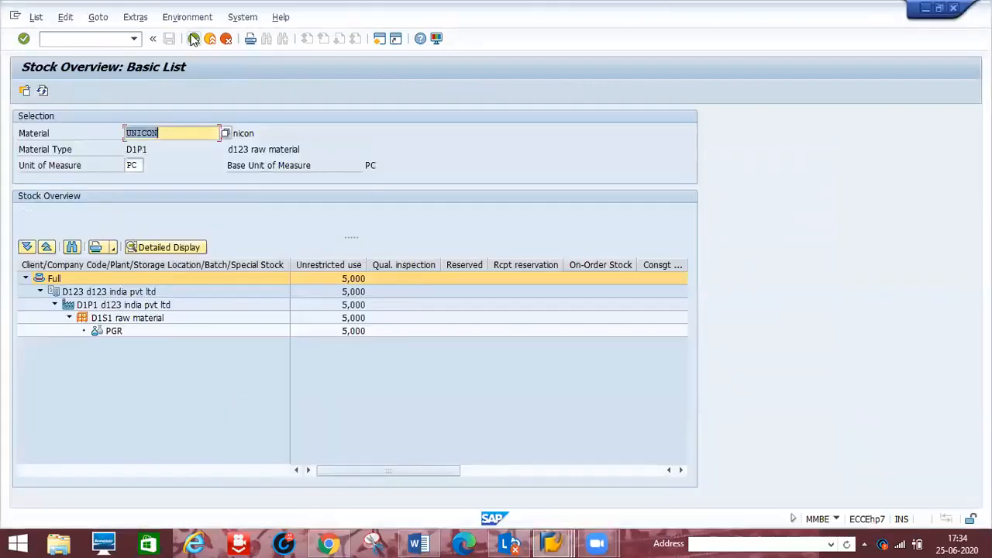
left_click(193, 38)
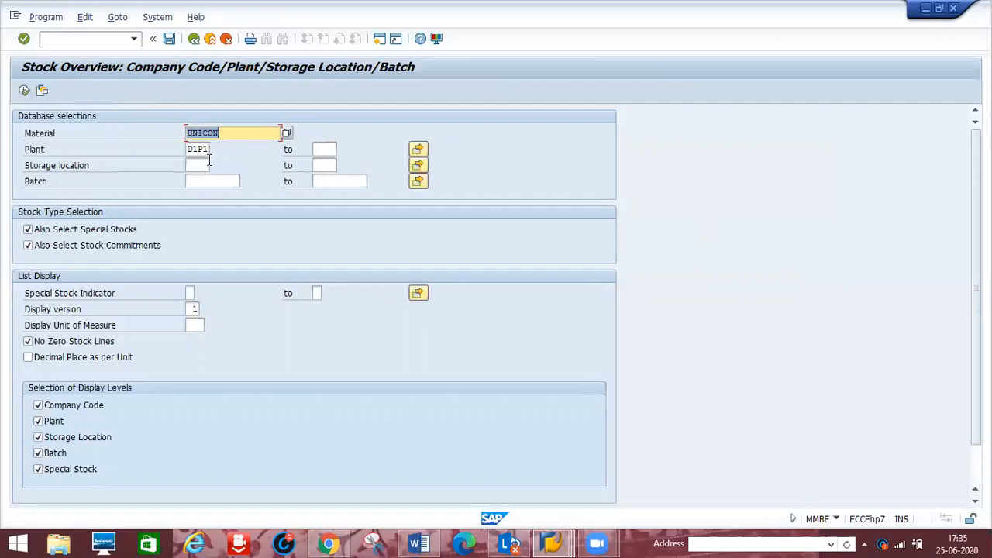
left_click(24, 91)
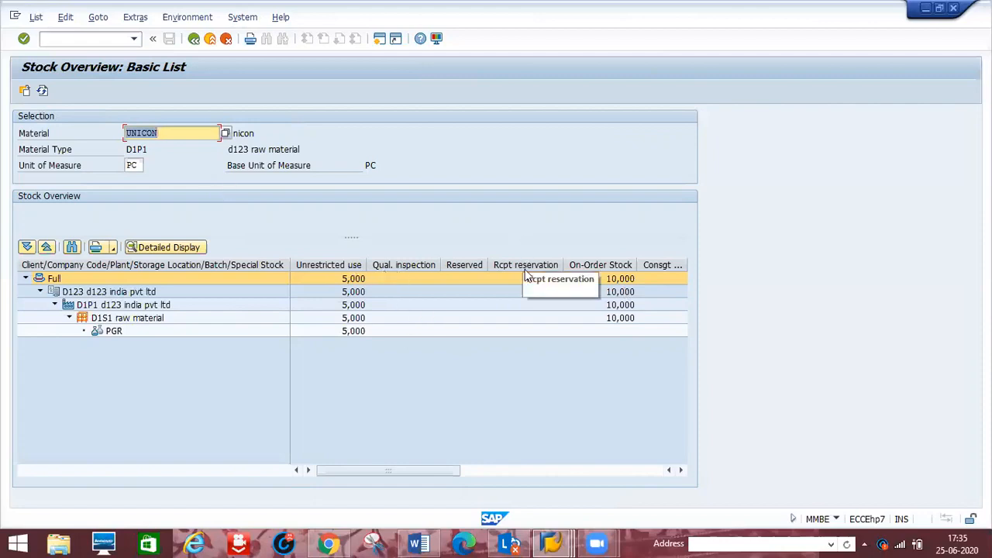
Examine the on-order stock and the remaining stock type columns of UNICON, and return to the unrestricted-use column
left_click(679, 473)
left_click(680, 472)
left_click(679, 473)
left_click(680, 473)
left_click(680, 473)
left_click(679, 472)
left_click(680, 473)
left_click(680, 473)
left_click(680, 472)
left_click(680, 473)
left_click(680, 473)
left_click(680, 472)
left_click(679, 472)
left_click(680, 473)
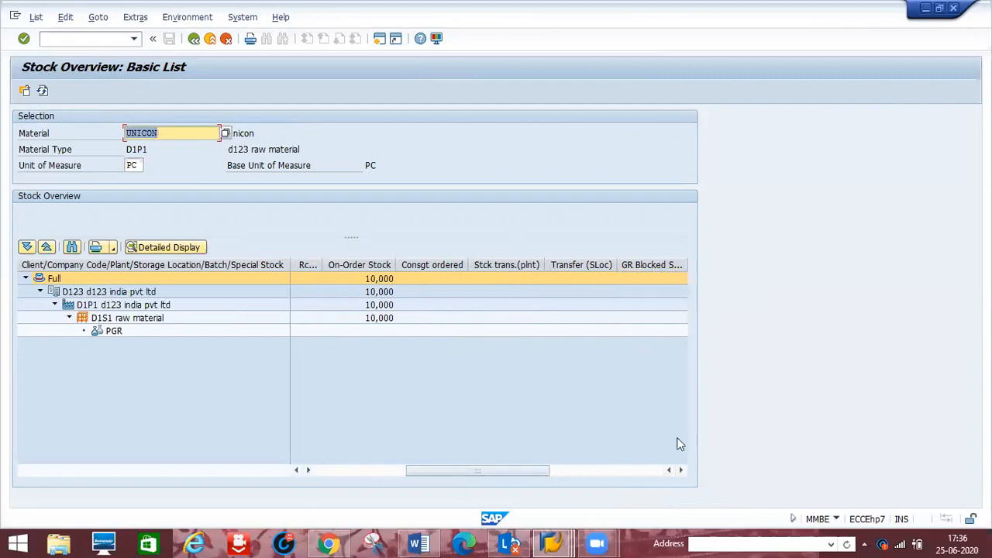
left_click(680, 471)
left_click(680, 471)
left_click(680, 471)
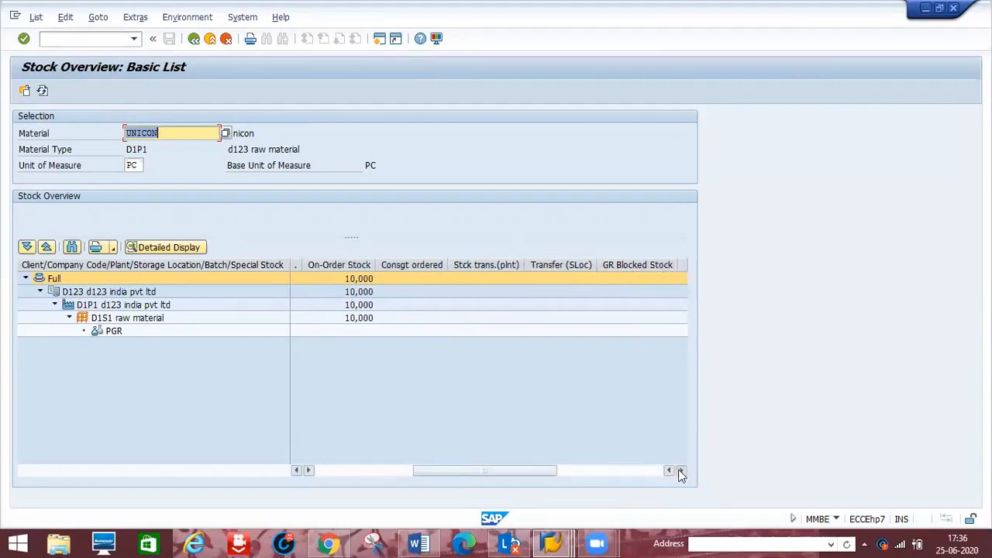
left_click(680, 471)
left_click(680, 471)
left_click(680, 471)
left_click(679, 471)
left_click(680, 471)
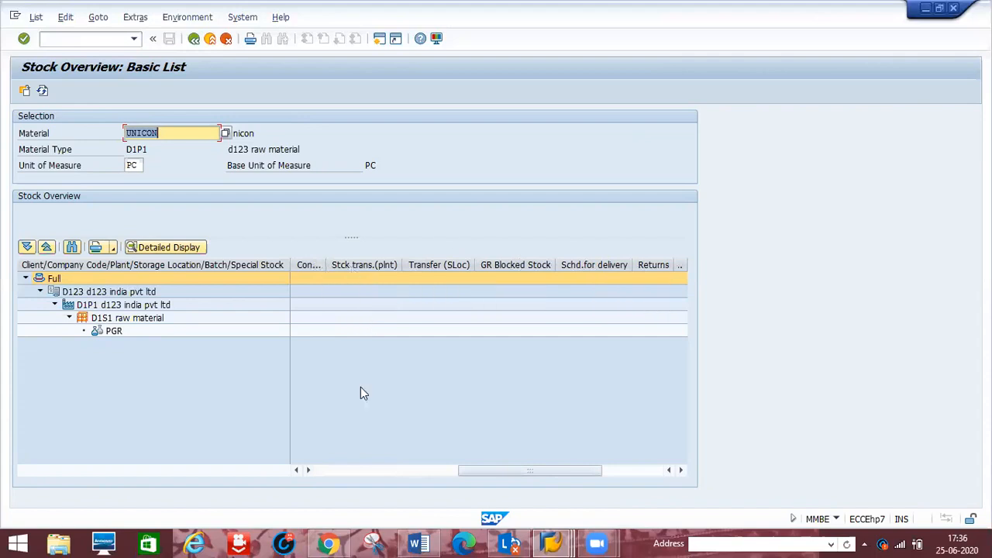
left_click(322, 471)
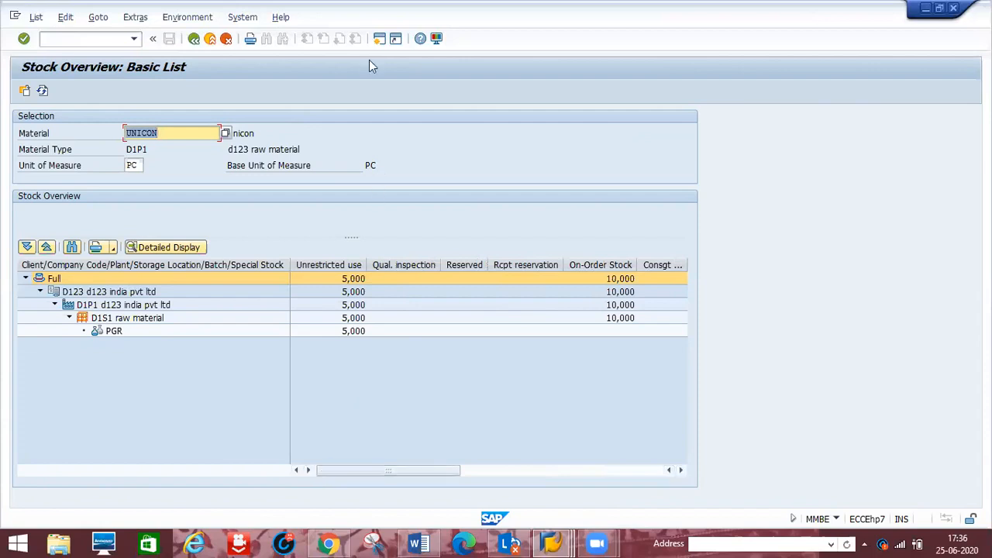
Open a new session, start transaction MM02 and open the view selection for material UNICON
left_click(382, 42)
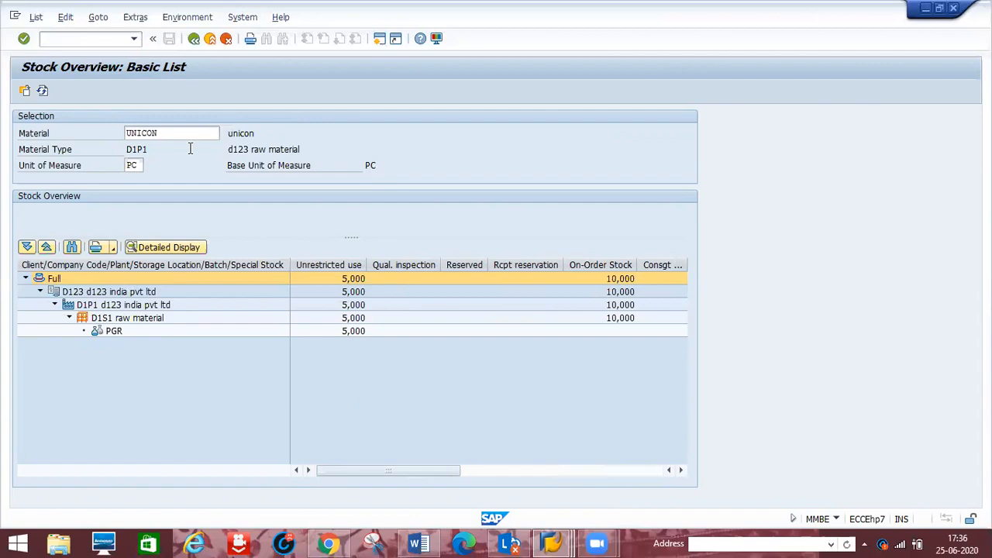
type("/n")
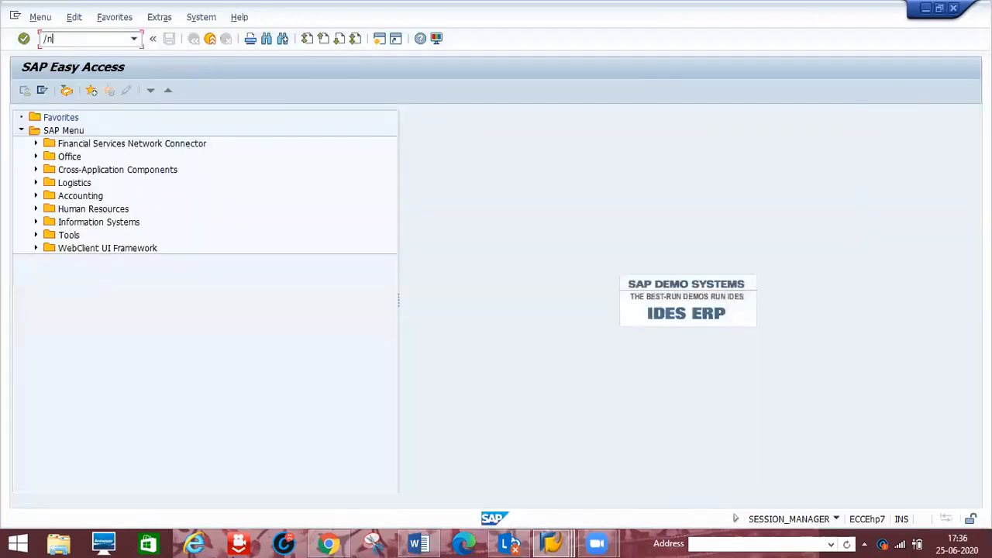
type("mm02")
key("Return")
key("Return")
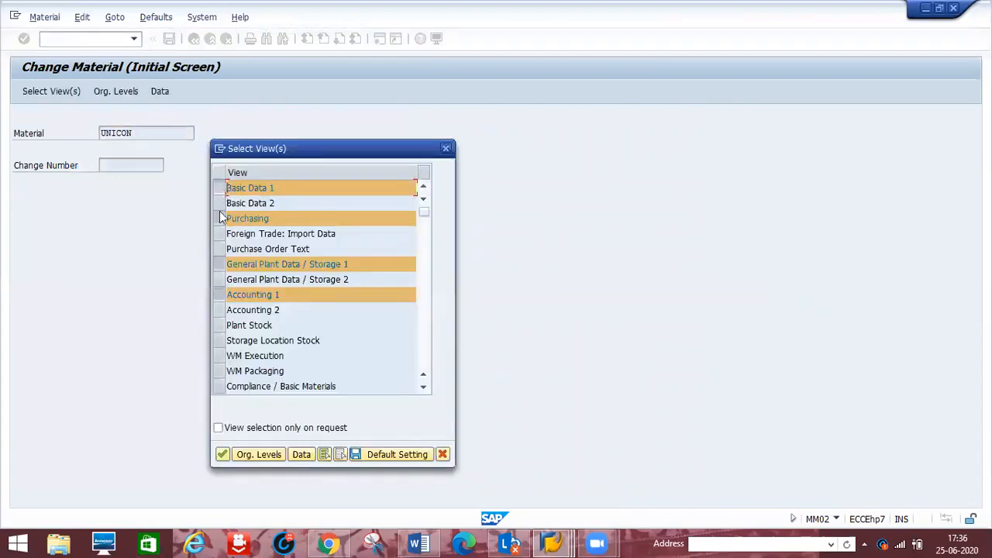
Limit the view selection to Accounting 1 and open material UNICON for plant D1P1
left_click(220, 218)
left_click(220, 188)
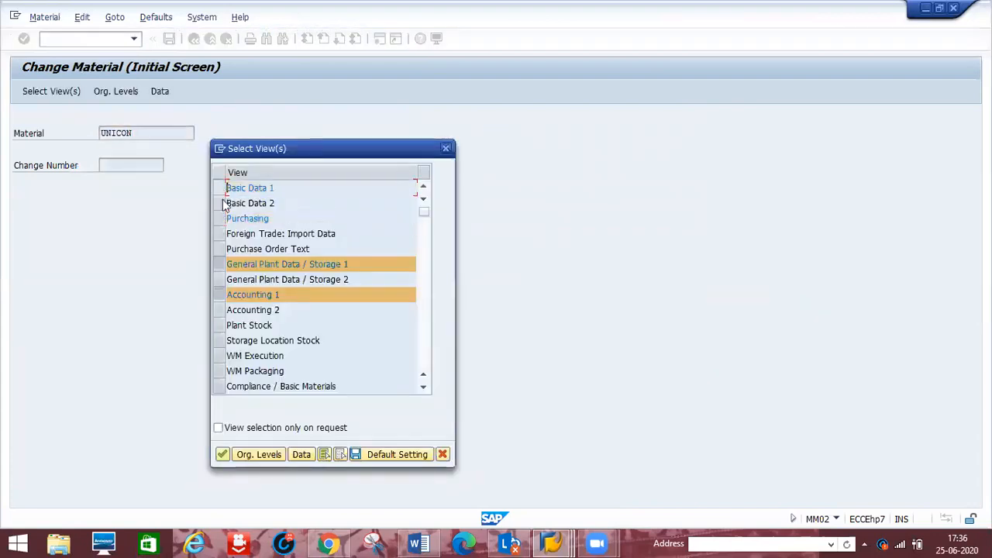
left_click(221, 265)
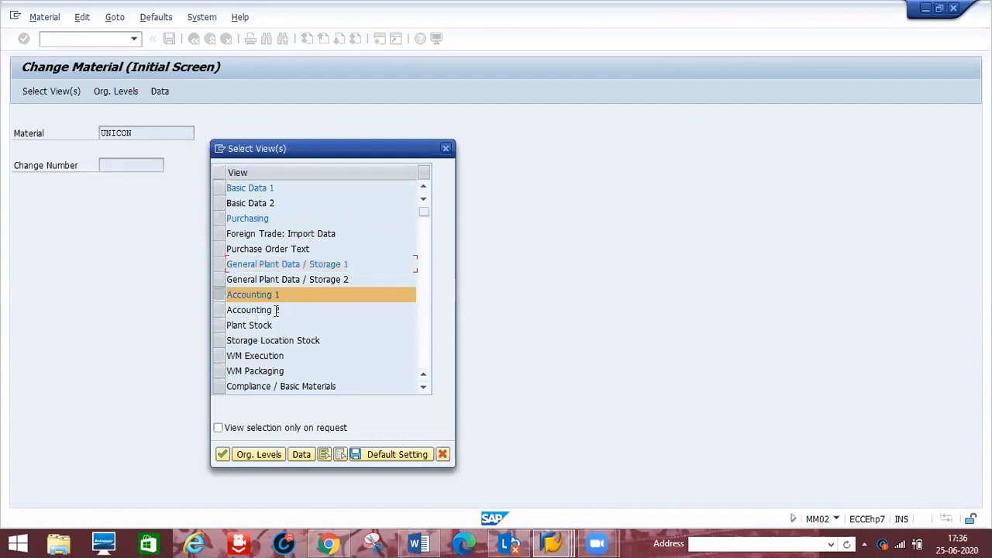
key("Return")
type("d1p1")
key("Return")
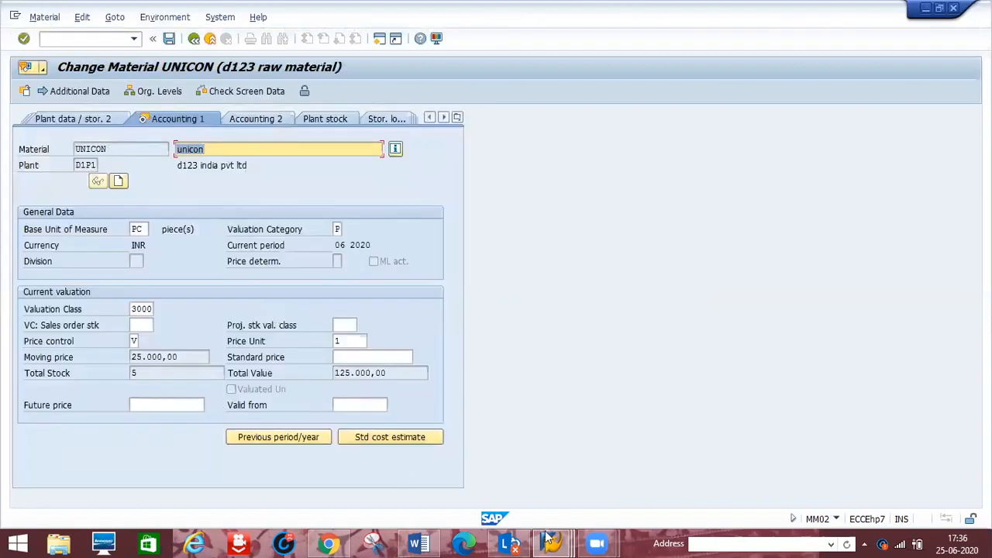
Compare UNICON's stock quantities in the stock overview session with the total stock and value in its Accounting 1 view
mouse_move(552, 543)
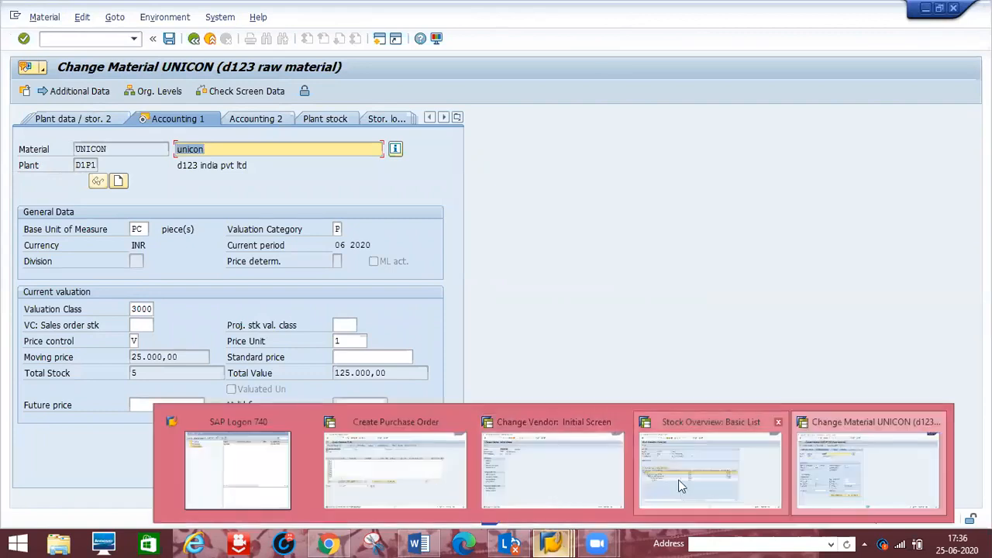
left_click(682, 484)
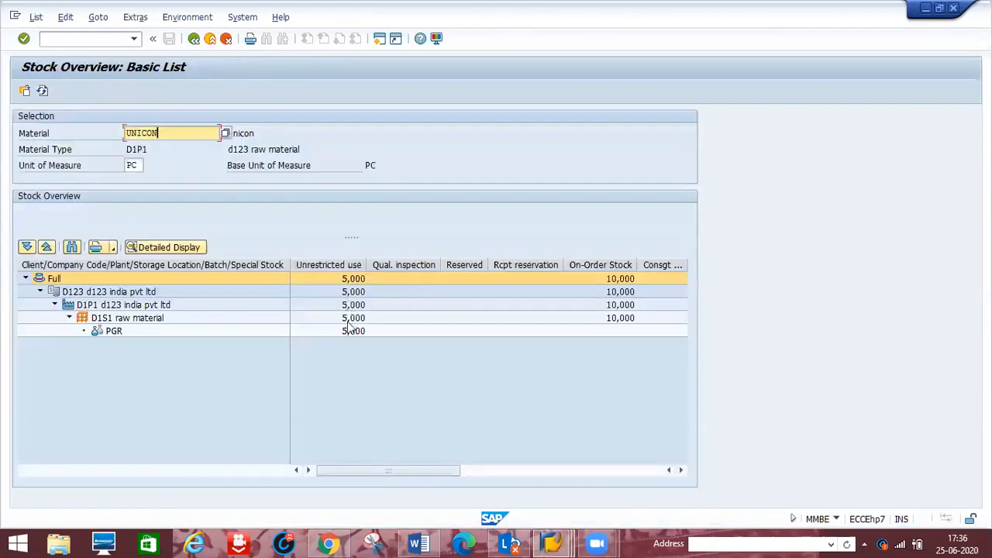
key("alt+Tab")
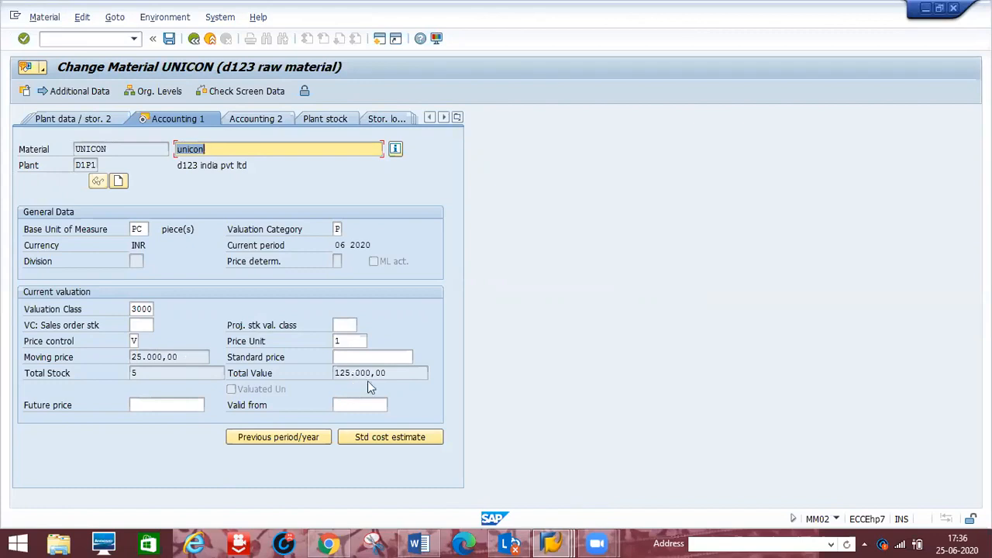
mouse_move(552, 542)
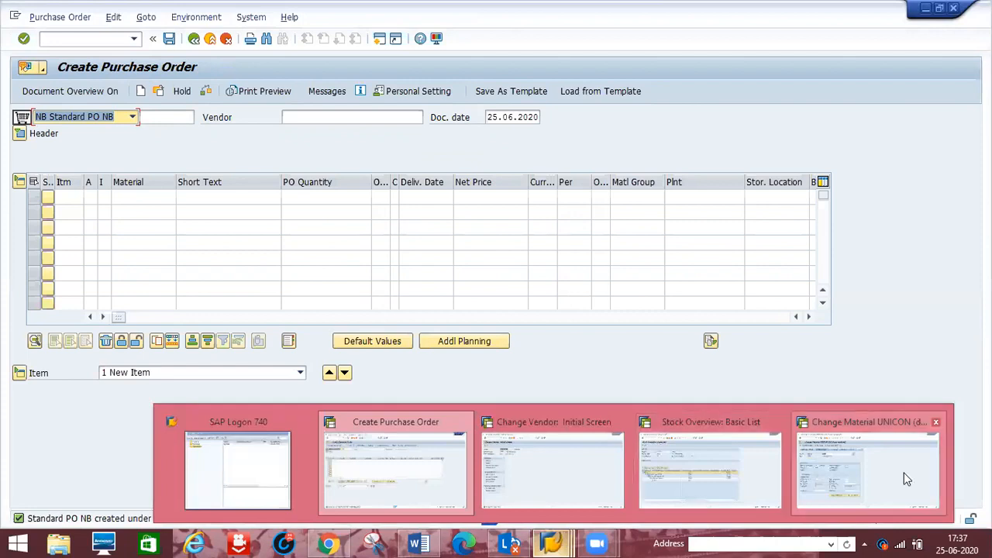
left_click(905, 477)
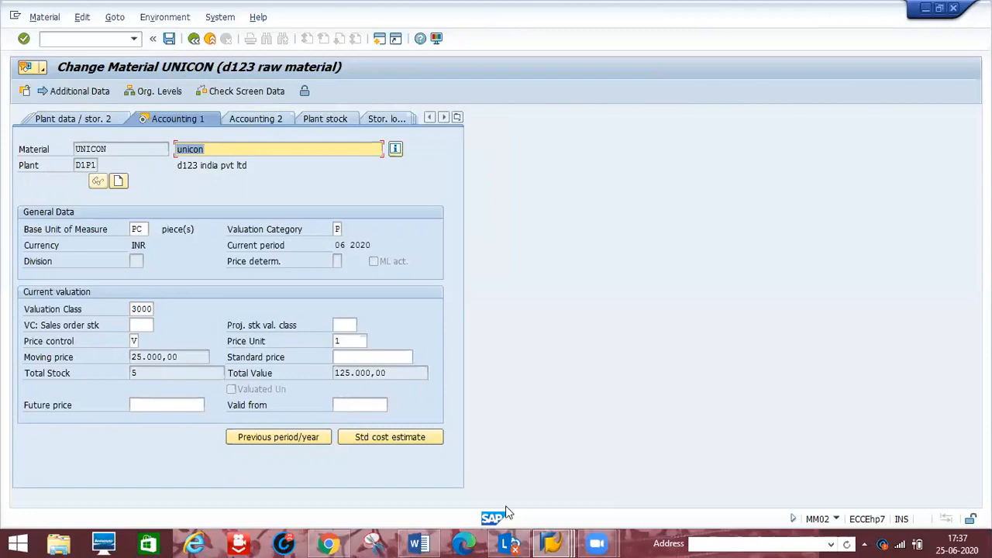
mouse_move(566, 541)
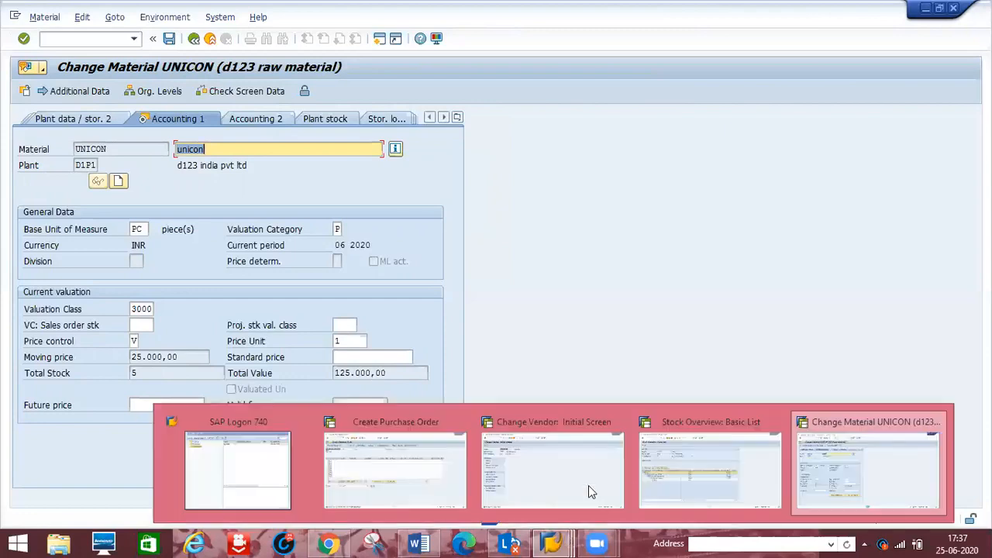
mouse_move(631, 485)
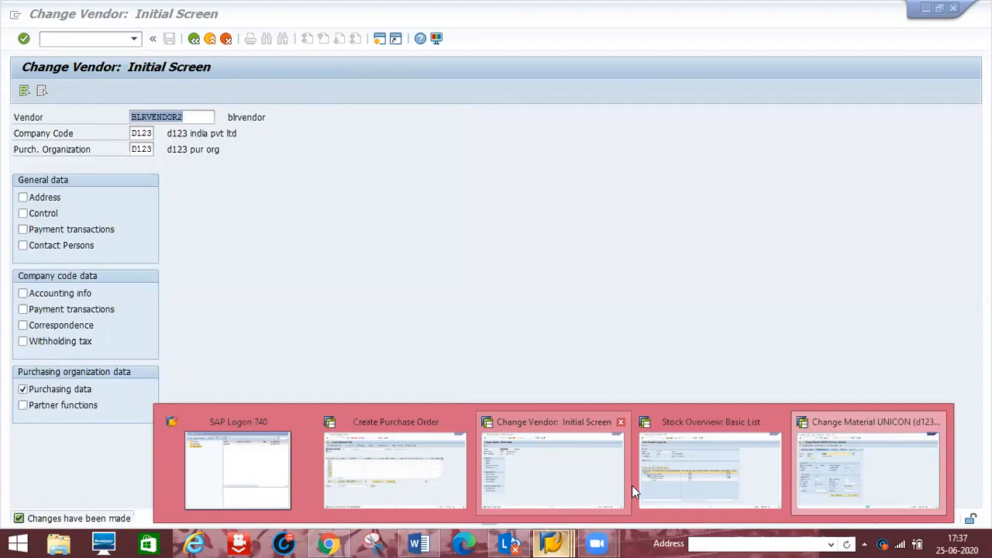
left_click(680, 485)
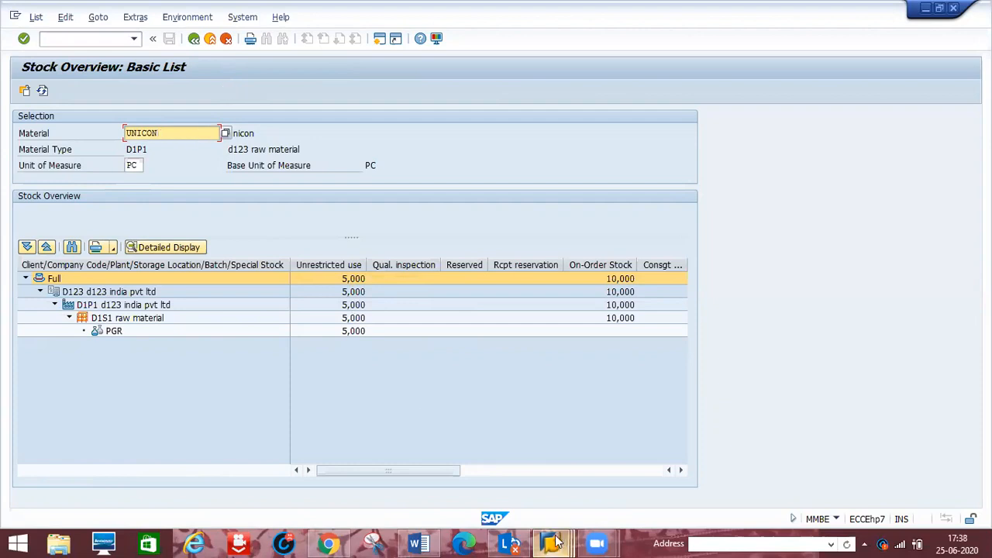
Switch to the purchase order session and start transaction MIGO there in place of the current one
left_click(405, 482)
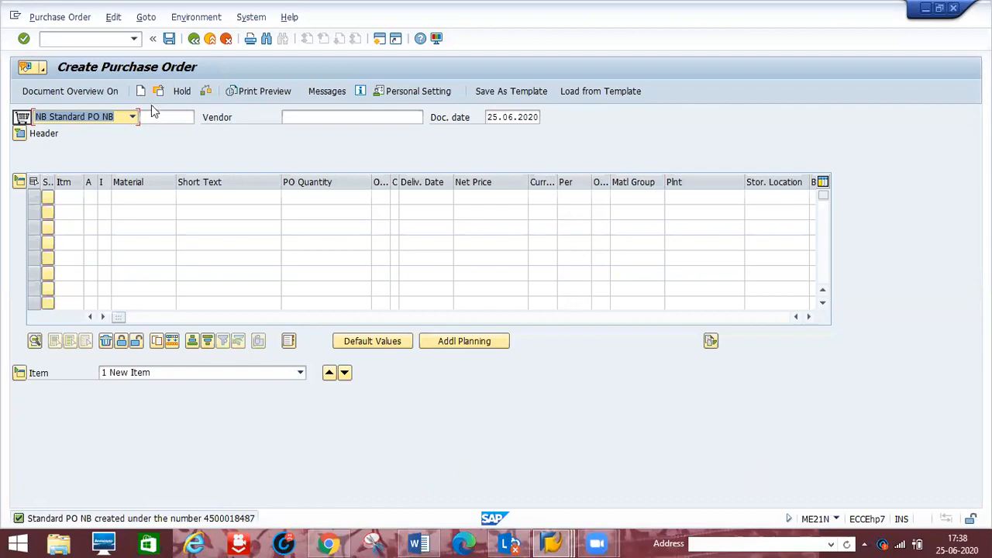
left_click(88, 40)
type("/nmigo")
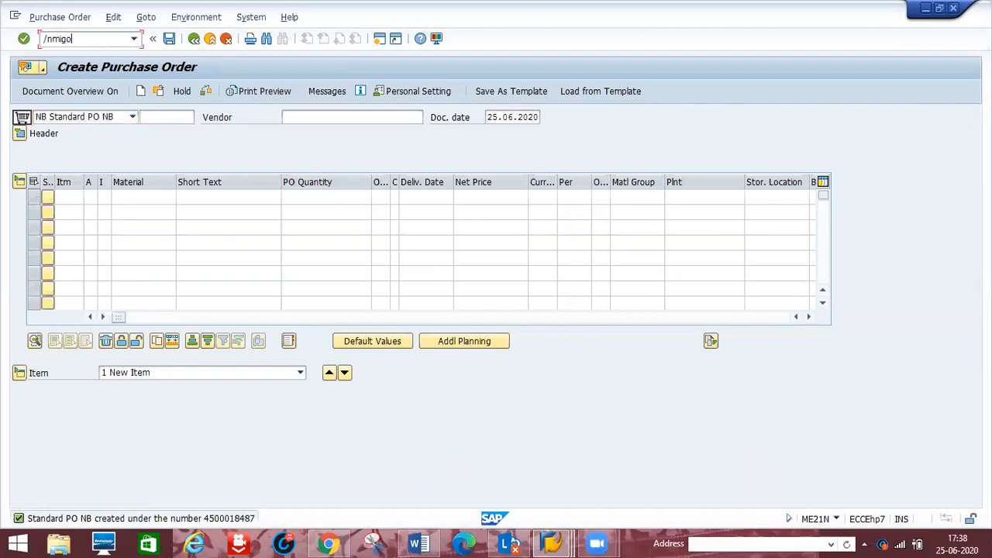
key("Return")
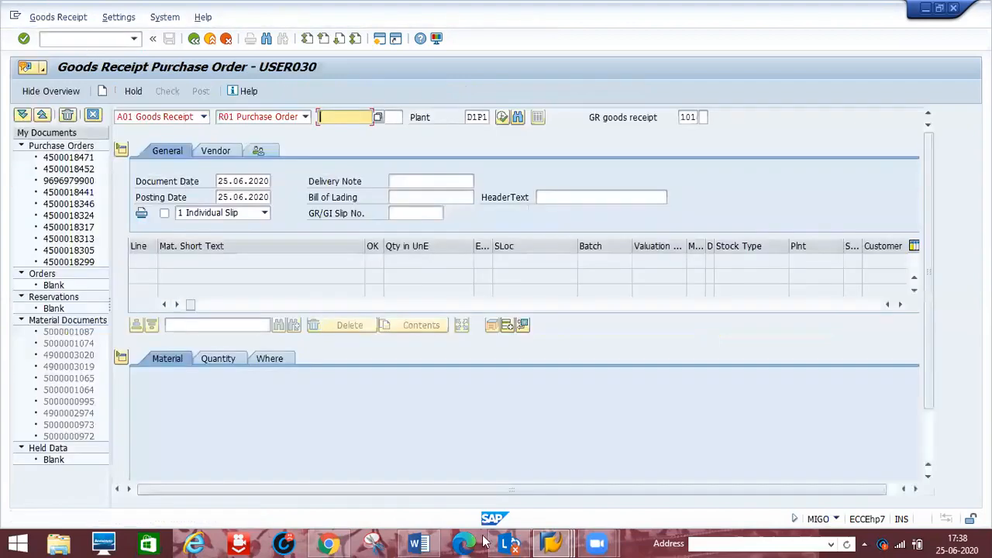
Return the material and stock overview sessions to their initial screens, and go back to the purchase order number field in the goods receipt session
mouse_move(552, 544)
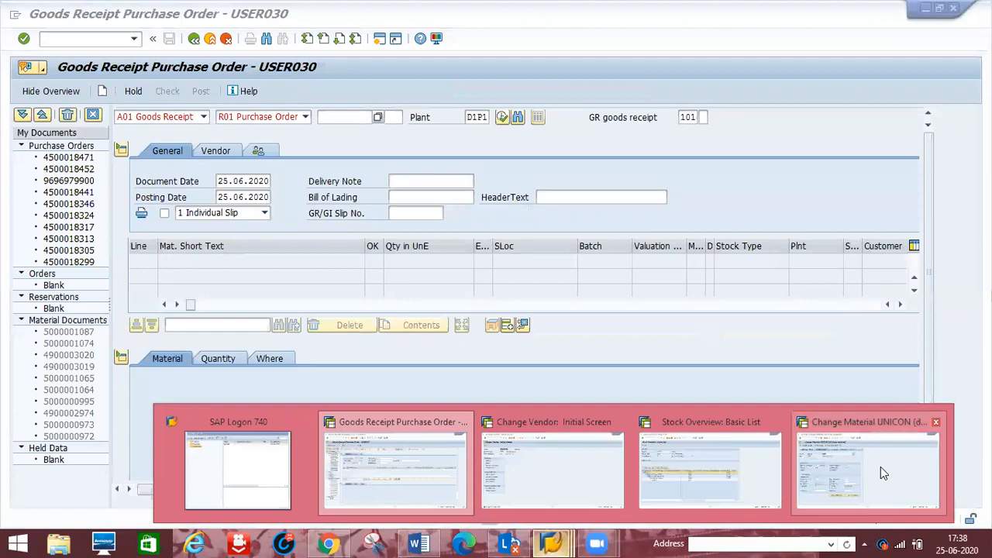
left_click(881, 467)
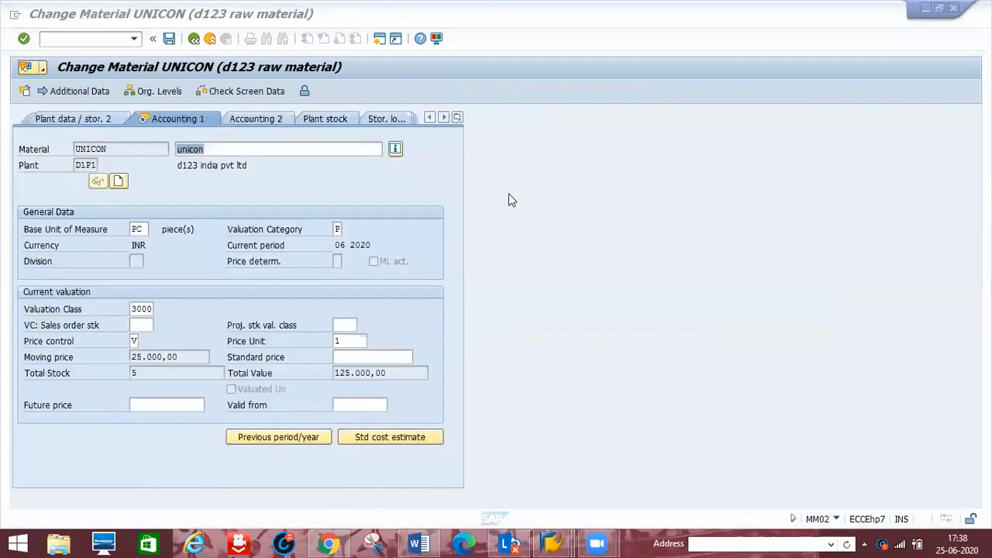
left_click(193, 40)
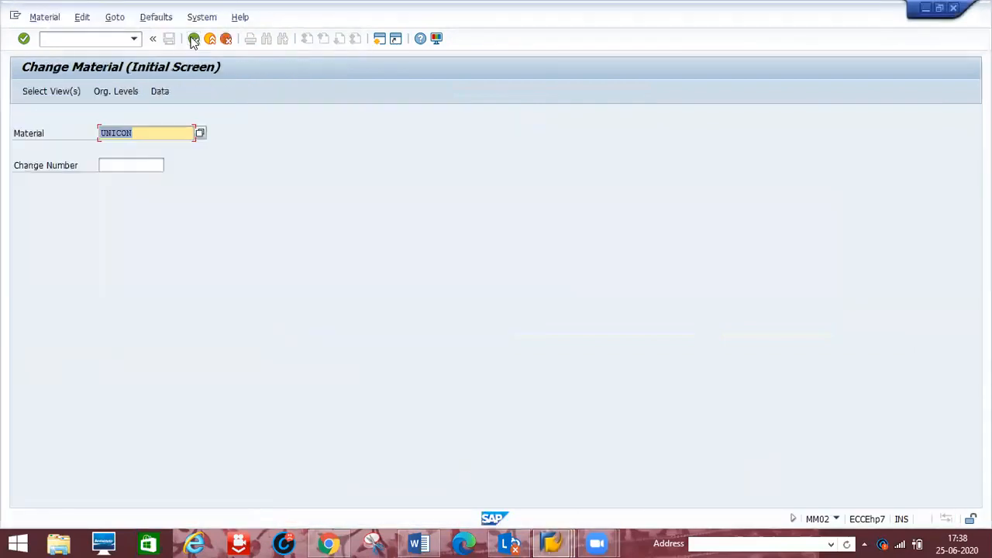
left_click(555, 543)
left_click(716, 459)
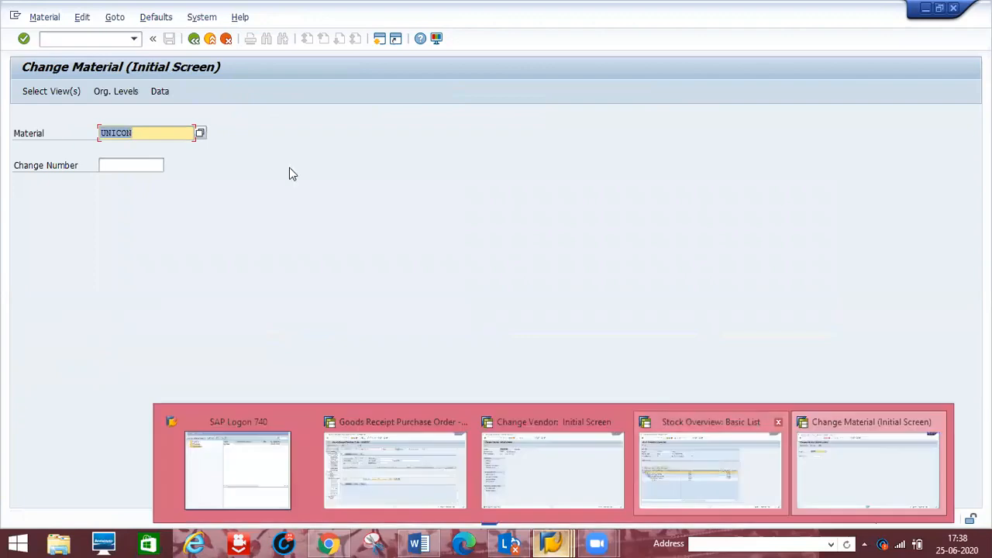
left_click(193, 41)
left_click(550, 543)
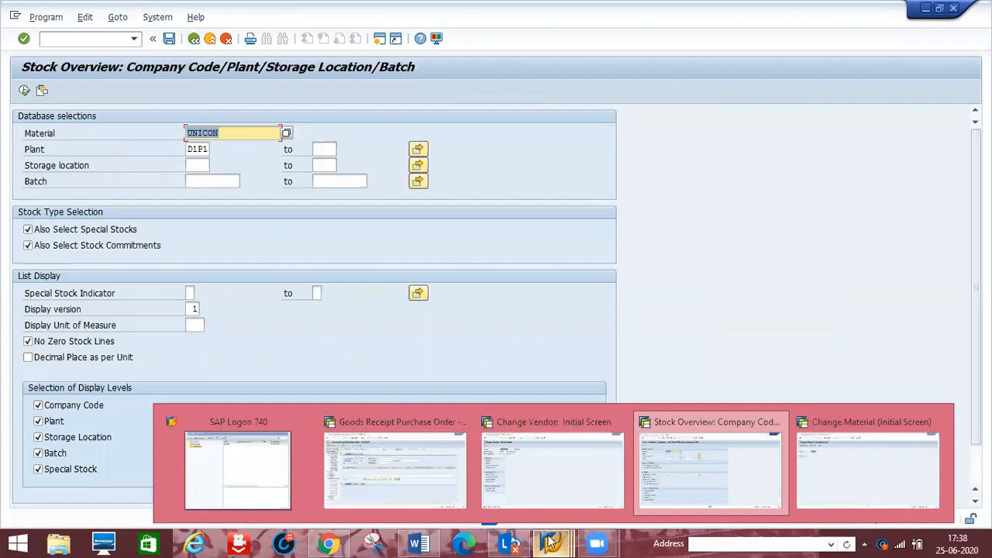
left_click(390, 463)
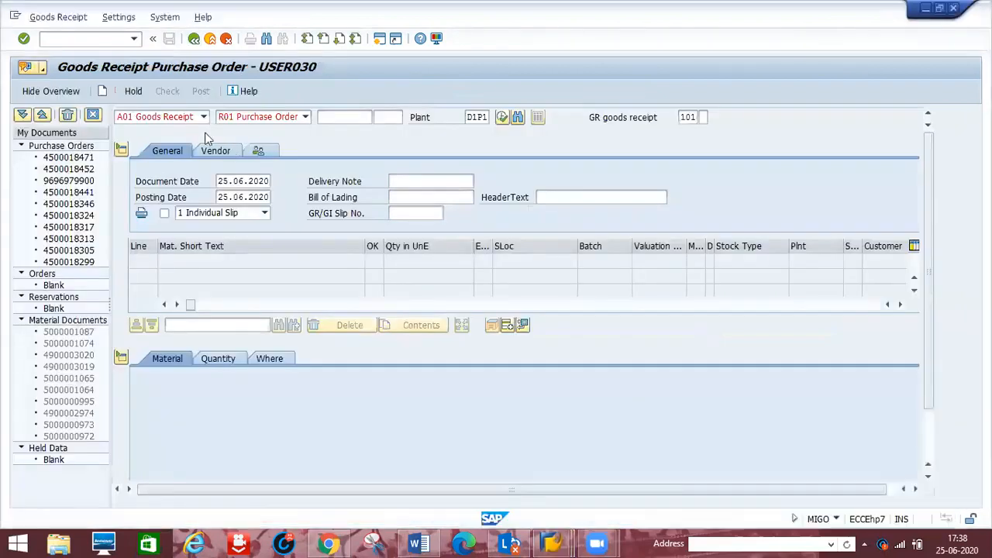
left_click(323, 116)
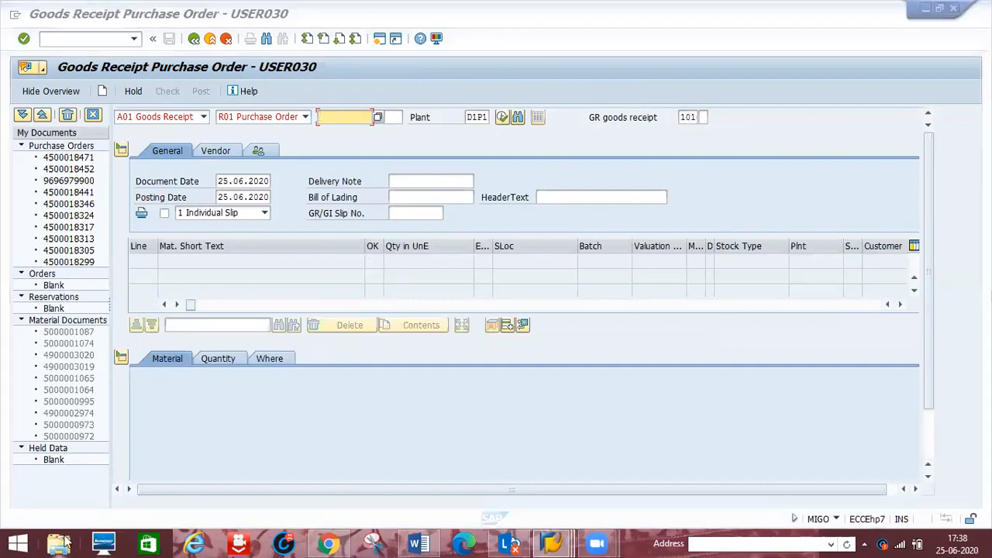
Switch to File Explorer and open P2P.docx from the MM folder inside the personal folder on drive F
left_click(60, 543)
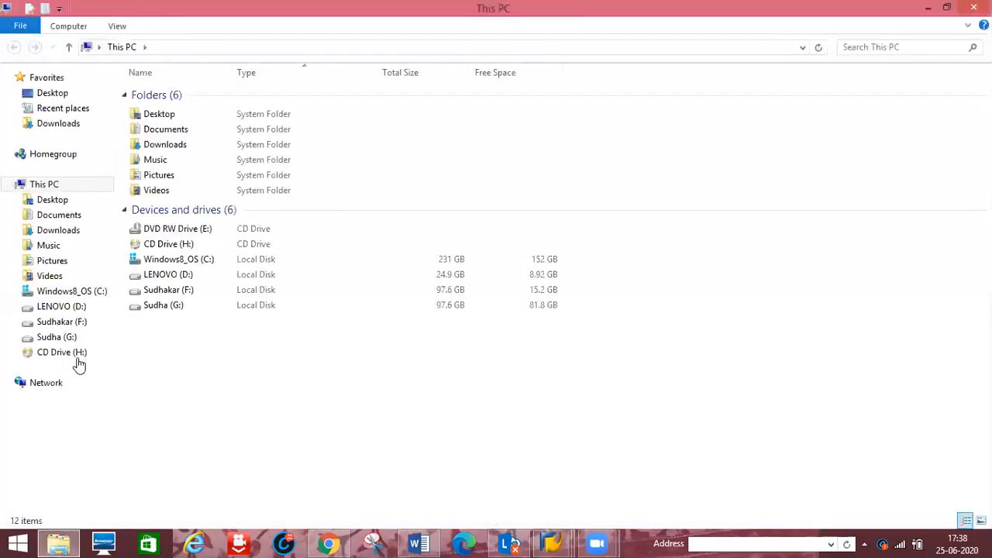
left_click(76, 355)
left_click(76, 324)
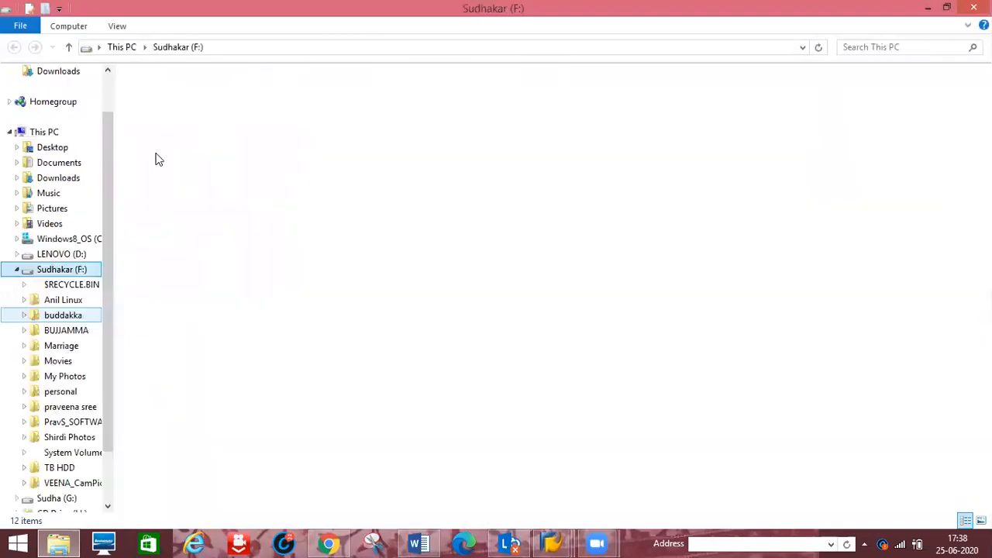
double_click(165, 202)
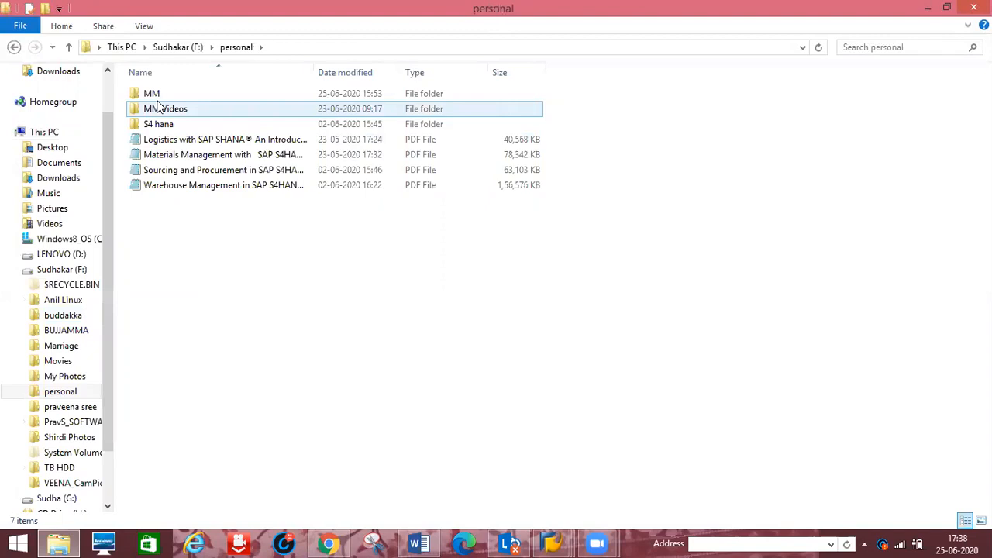
double_click(159, 108)
left_click(71, 47)
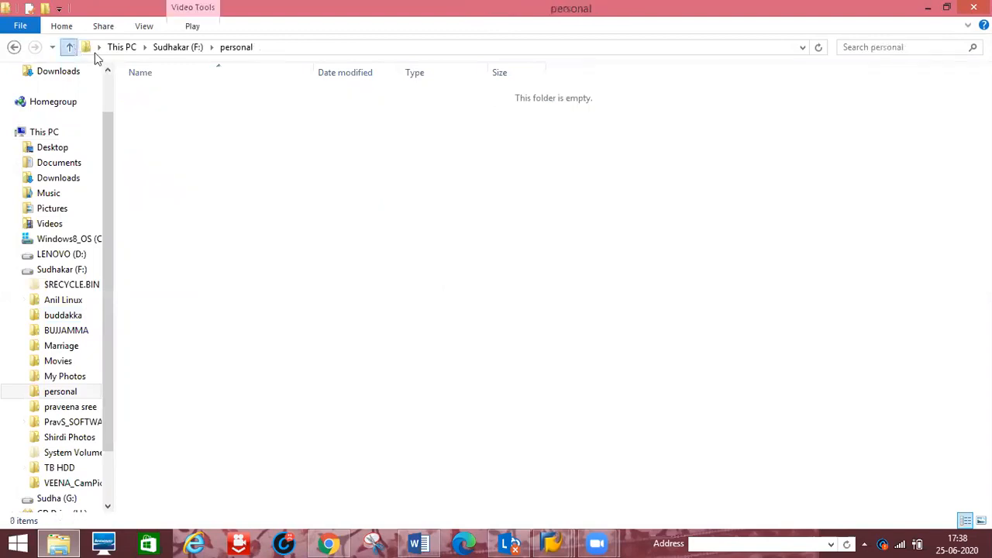
double_click(160, 94)
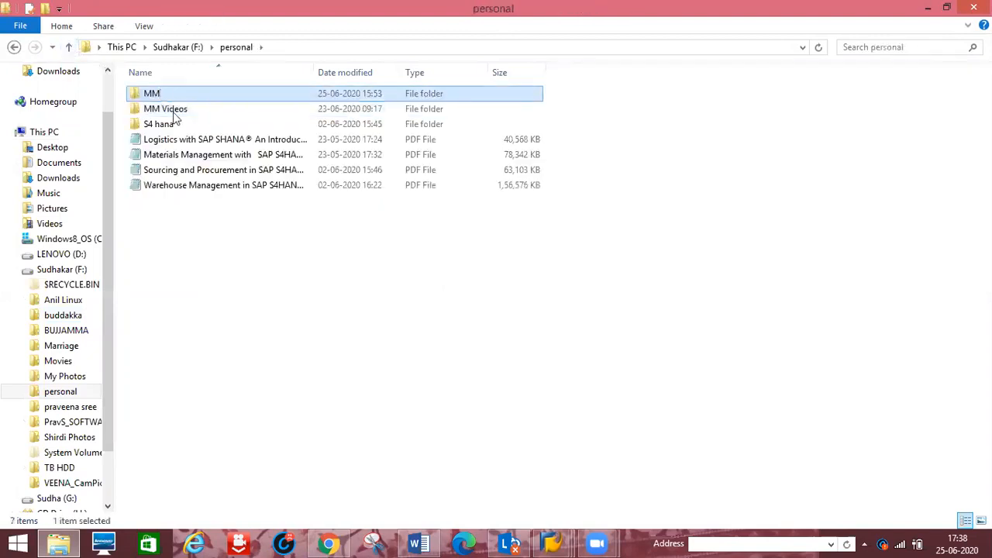
double_click(166, 140)
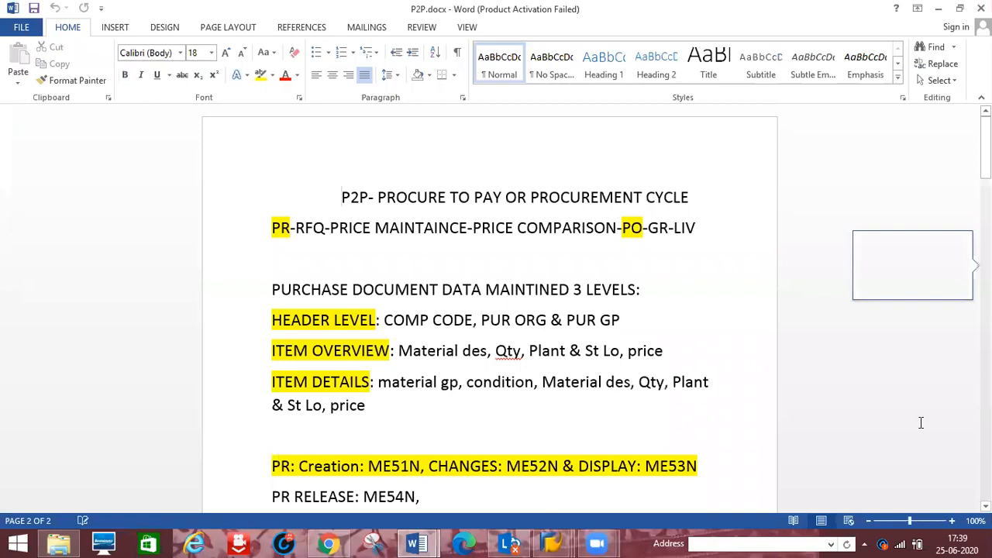
Find the goods receipt movement types in the procurement notes and select the 501,561 entry for receipts without a purchase order
scroll(884, 404, "down", 20)
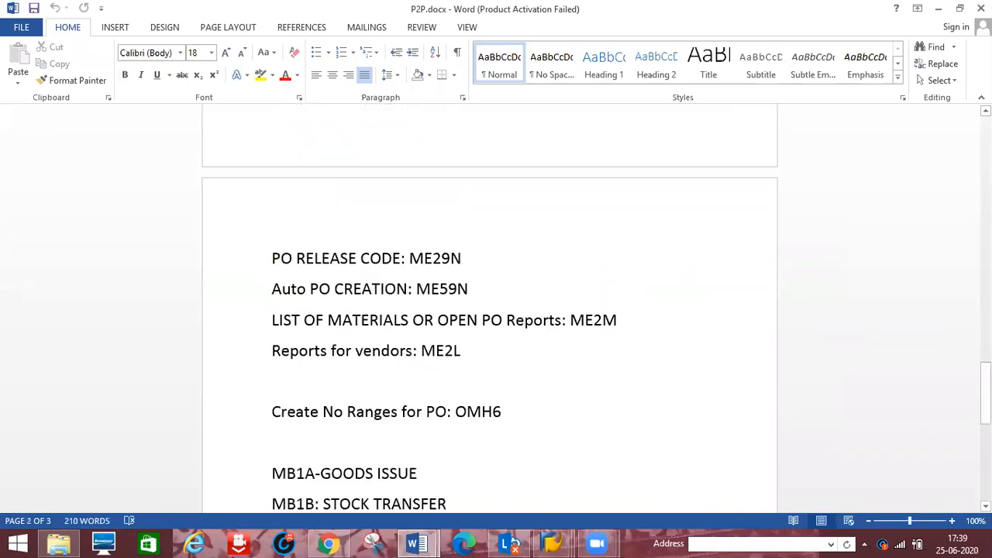
scroll(339, 396, "down", 6)
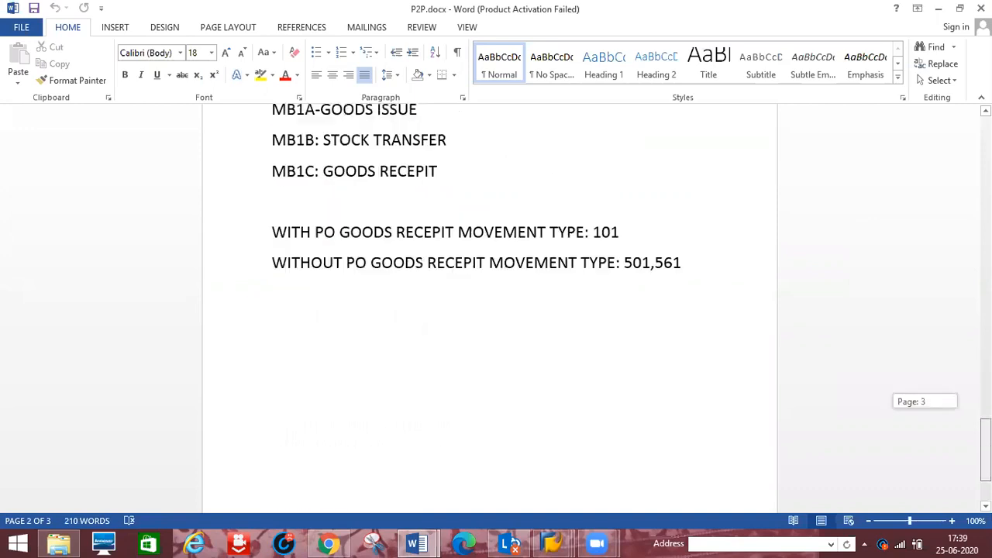
scroll(340, 396, "up", 3)
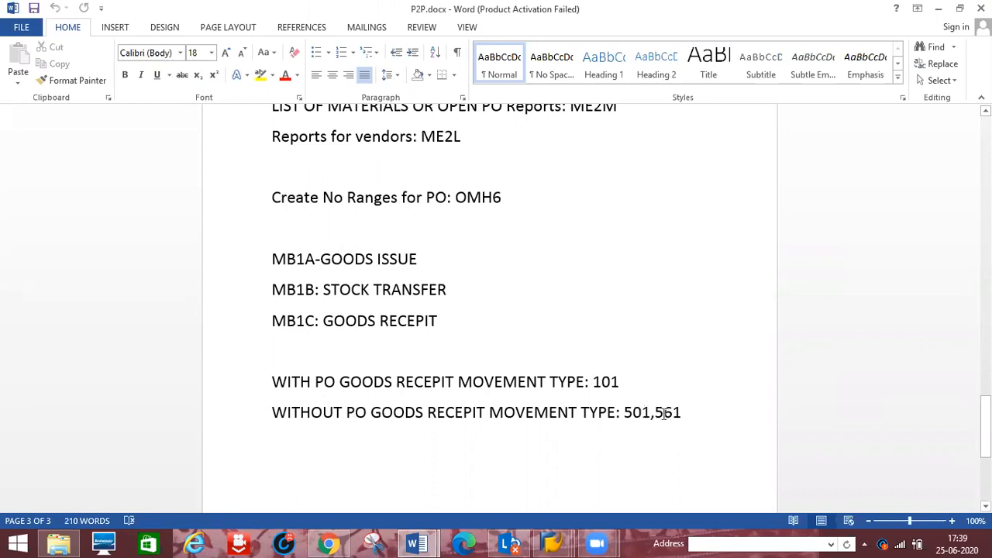
left_click_drag(624, 412, 695, 417)
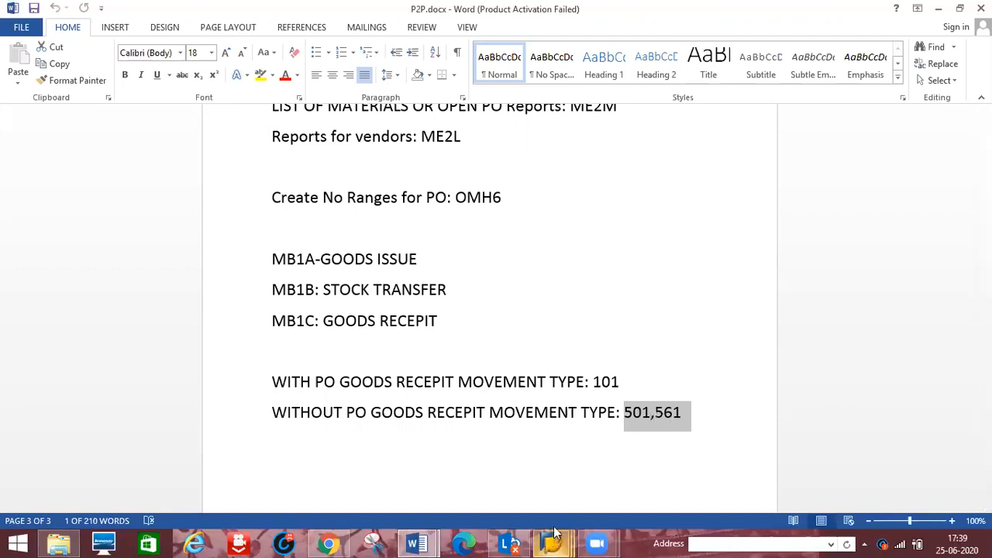
Switch to the SAP goods receipt session and change the reference document type to R10 Other
mouse_move(549, 540)
left_click(425, 477)
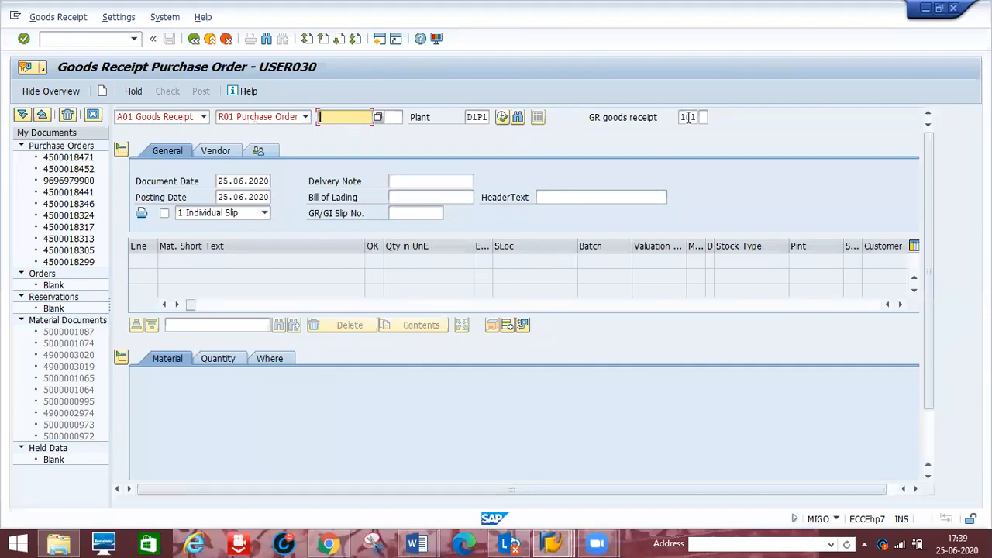
left_click(305, 117)
left_click(234, 226)
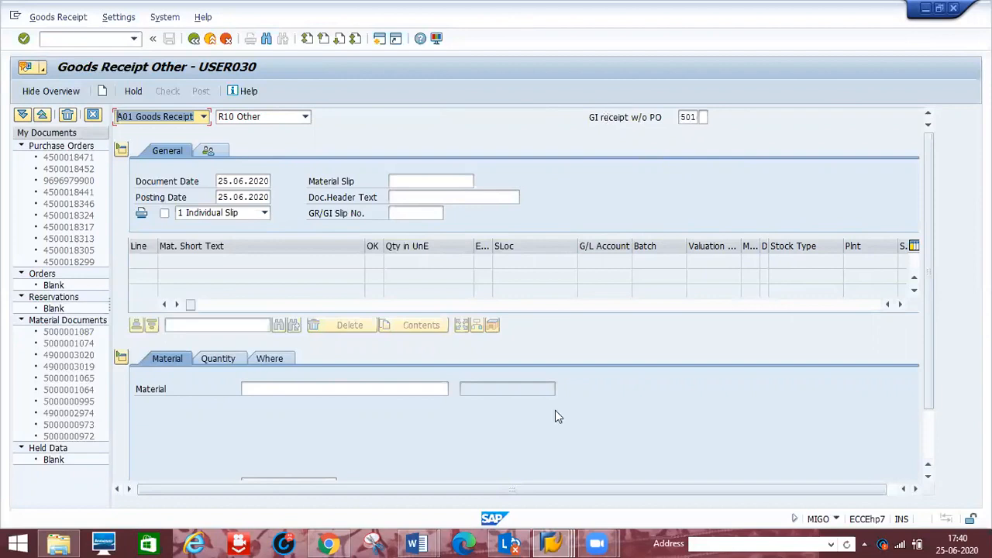
Switch back to P2P.docx in Word to review the movement types for goods receipts without a purchase order
mouse_move(425, 543)
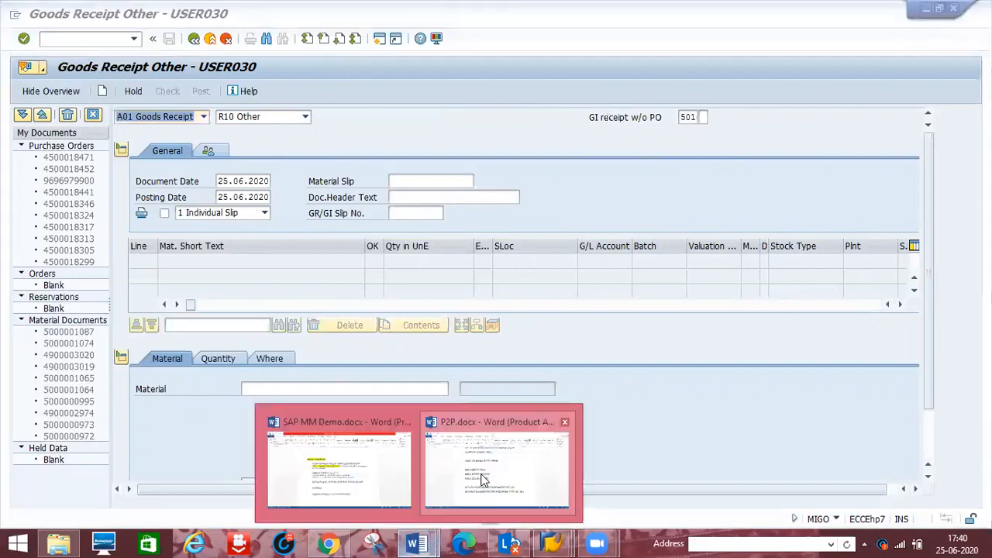
left_click(486, 477)
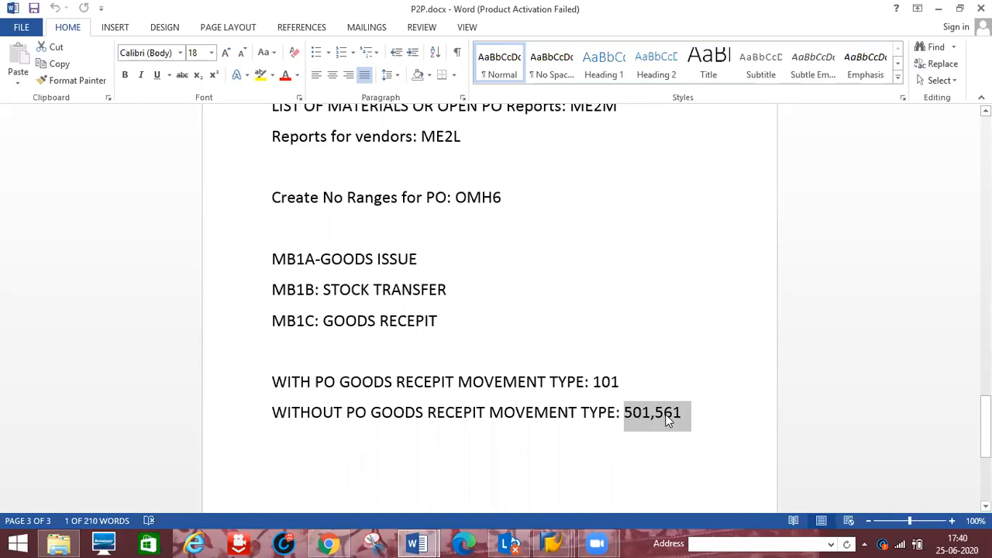
Switch to the SAP goods receipt session and set the reference document type to R01 Purchase Order
mouse_move(552, 544)
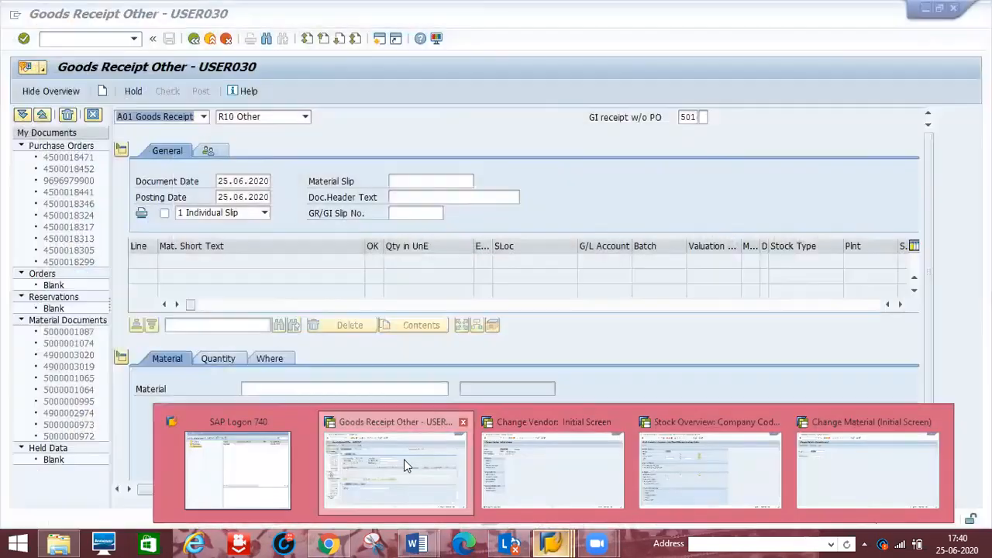
left_click(403, 459)
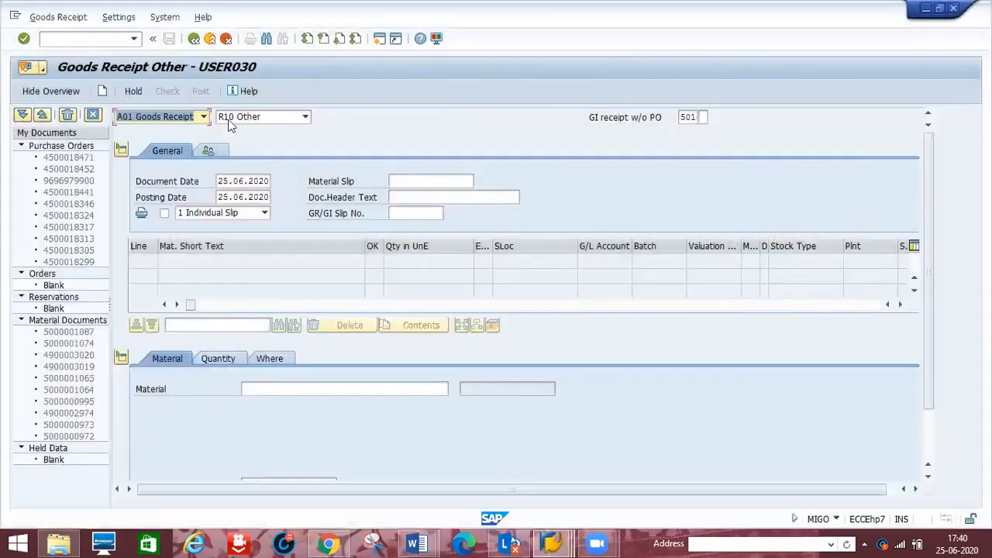
left_click(303, 116)
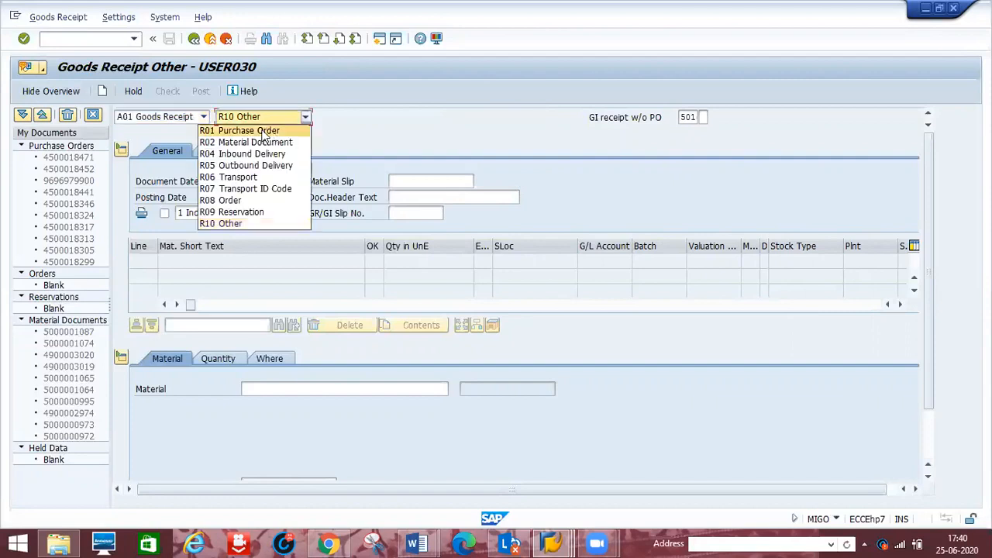
left_click(264, 133)
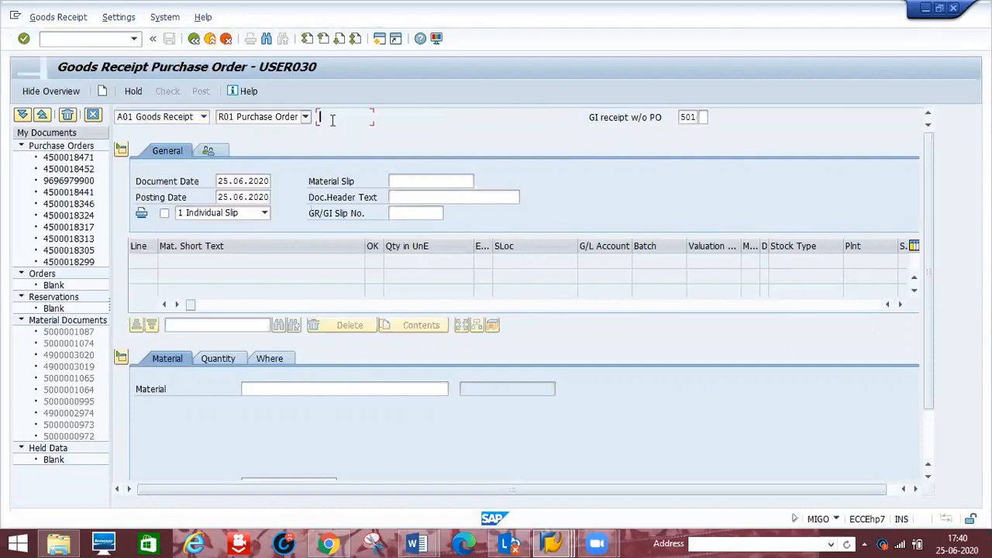
Load the UNICON purchase order into the goods receipt by entering its purchase order number
left_click(337, 118)
type("450001847")
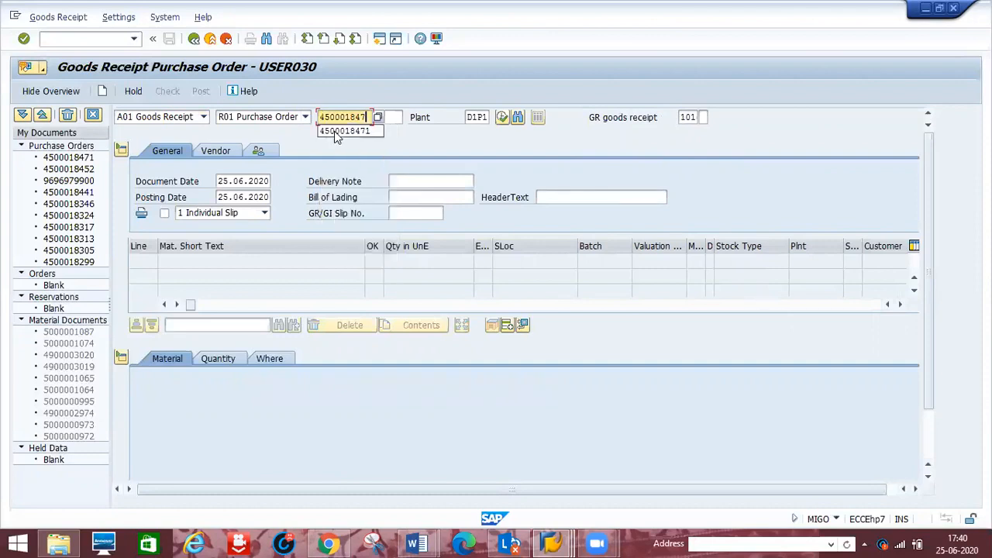
key("BackSpace")
type("87")
key("Return")
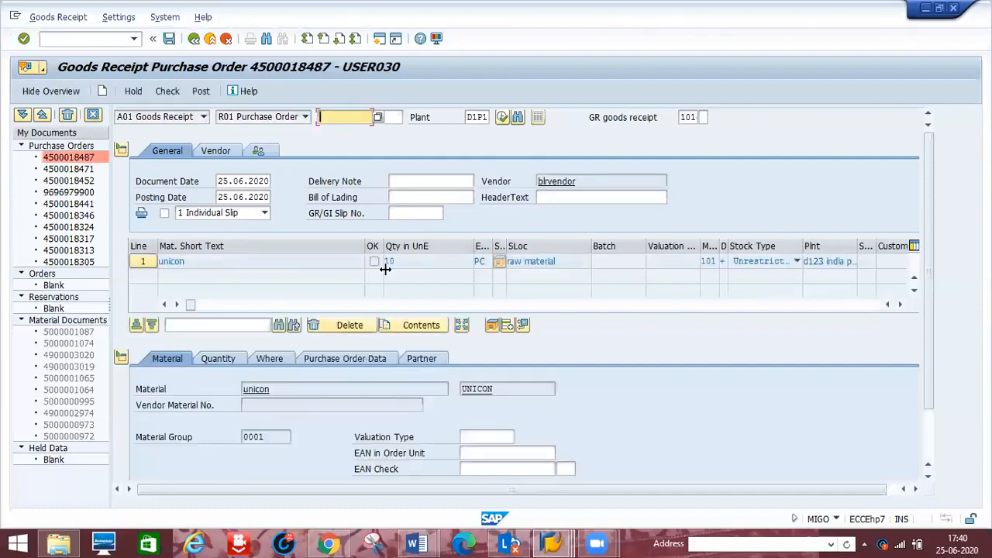
Enter 10 as the quantity in unit of entry for the unicon item
left_click(931, 448)
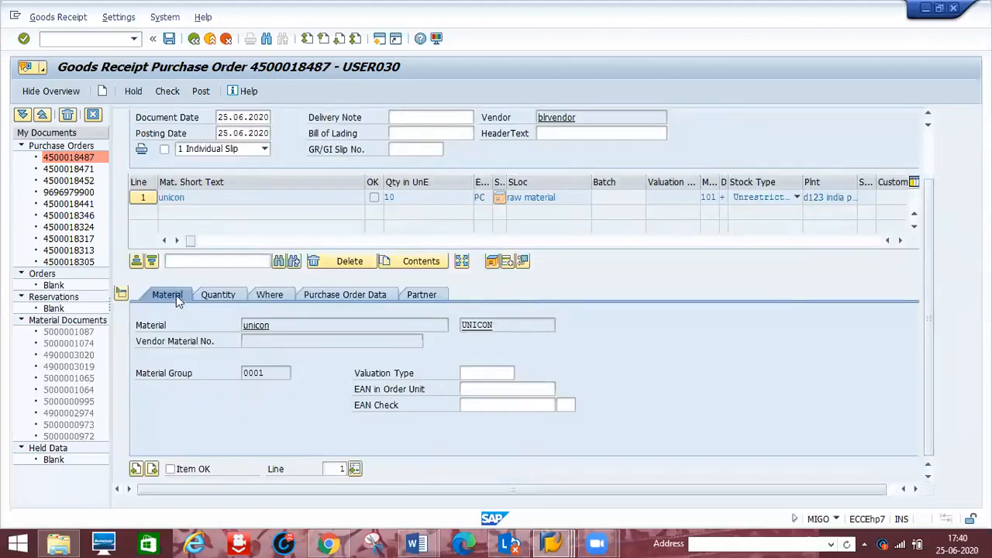
left_click(211, 295)
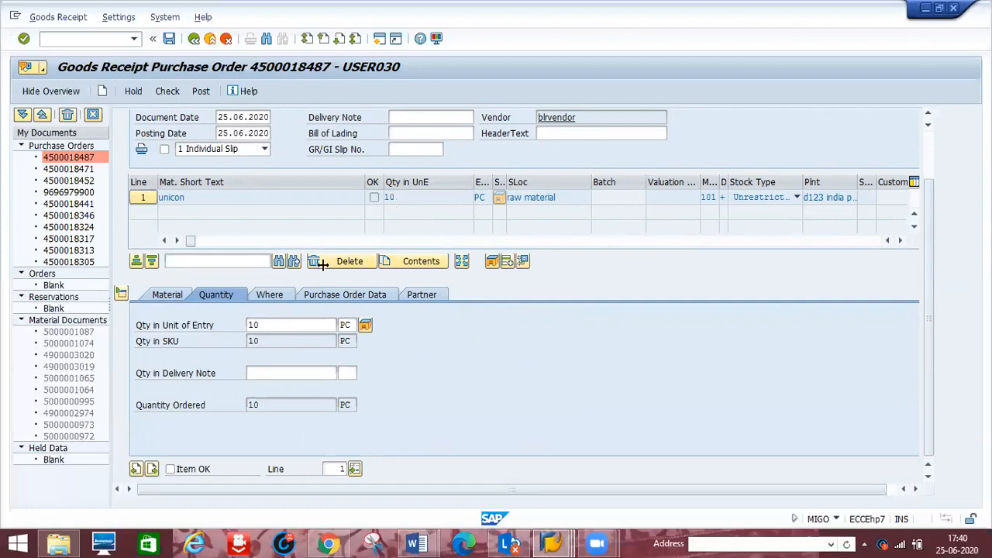
left_click(267, 325)
key("BackSpace")
key("BackSpace")
type("3")
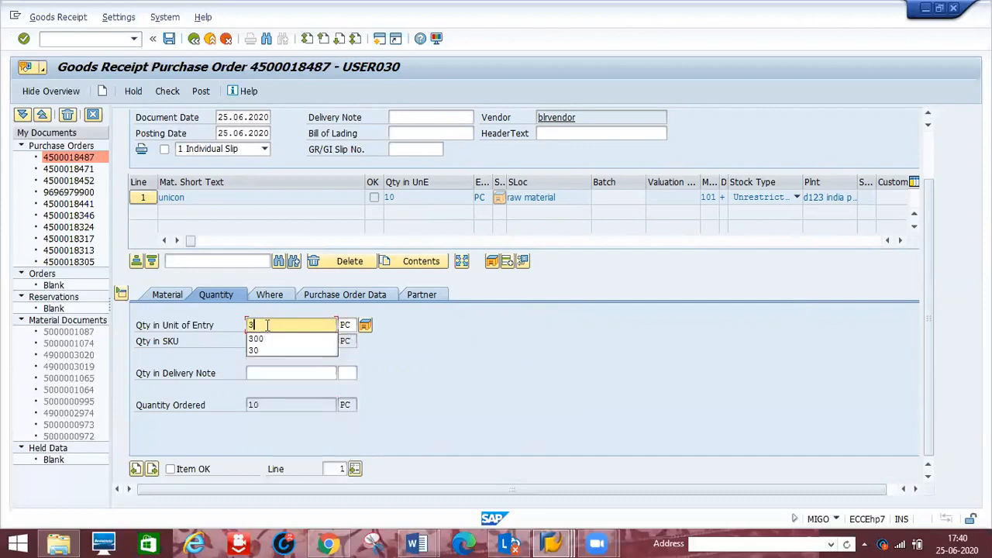
key("BackSpace")
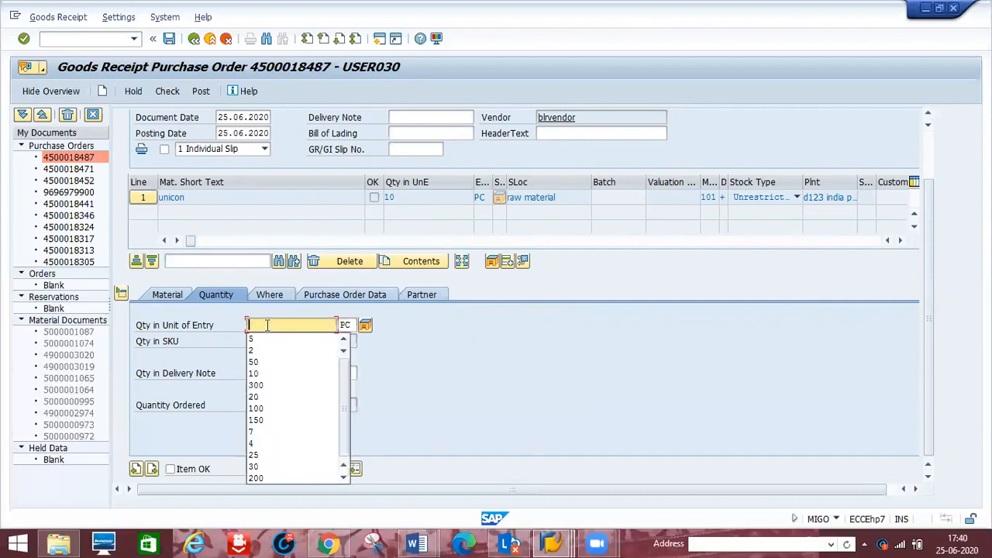
type("10")
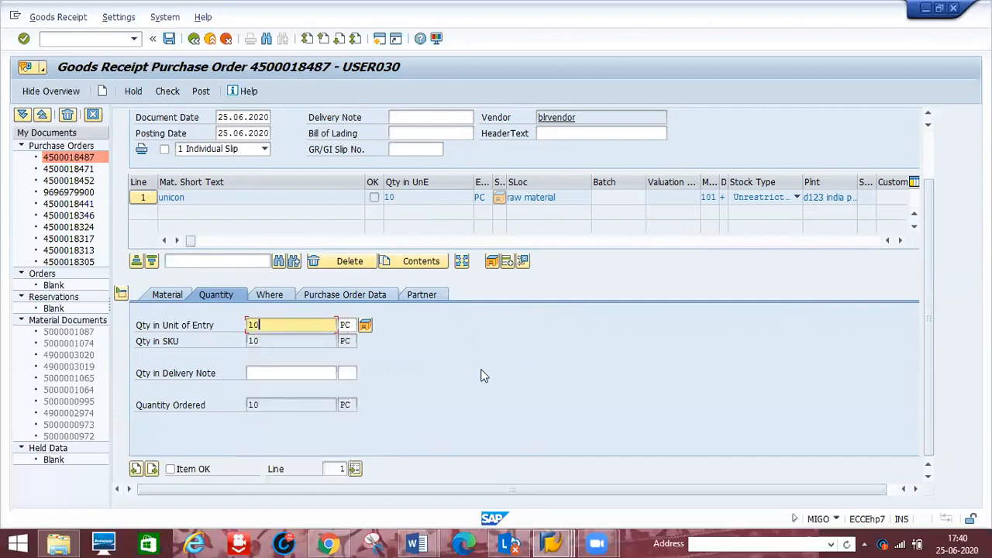
Review the unicon item's storage location, purchase order data and partner details, and mark the item as OK
left_click(276, 294)
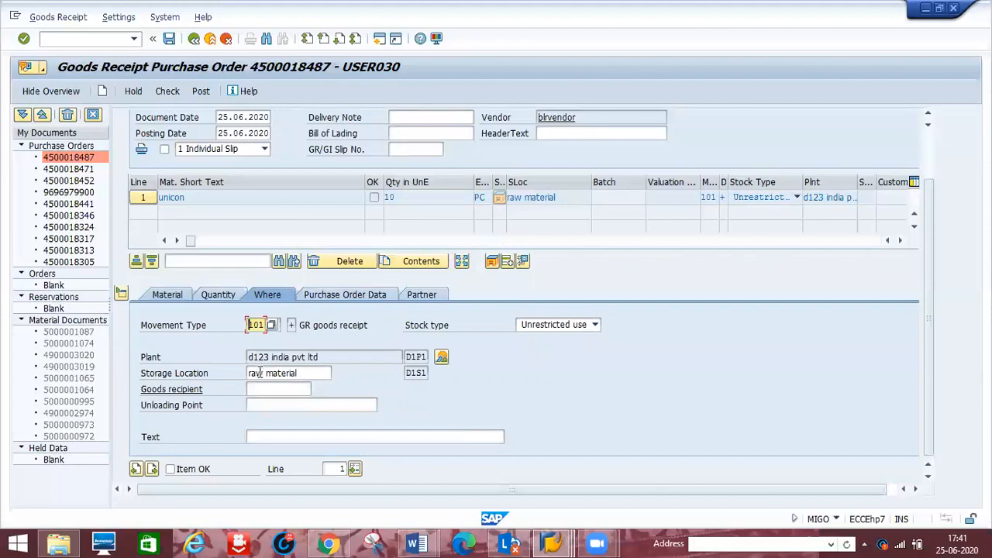
left_click(319, 295)
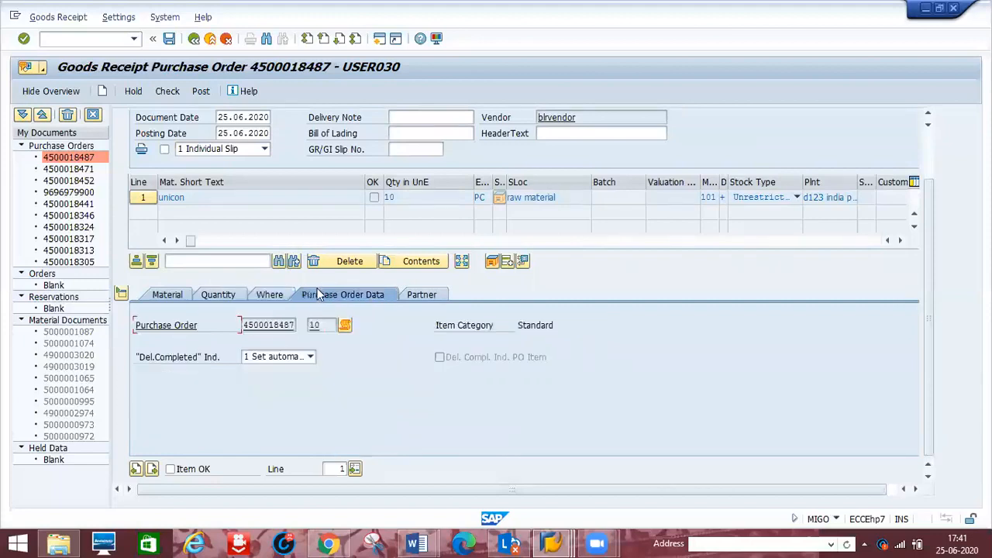
left_click(424, 300)
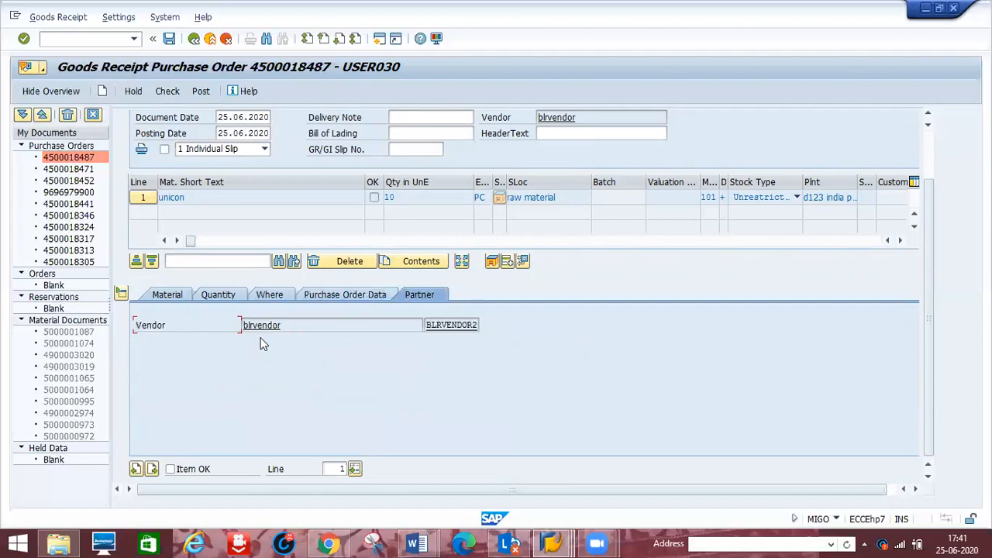
left_click(170, 471)
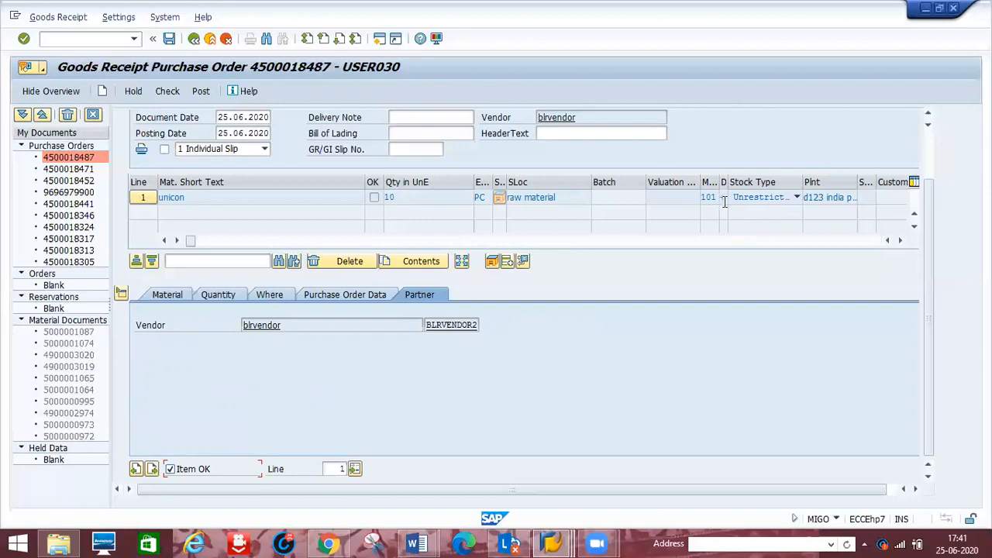
Check the stock type options for the unicon item and try to post the goods receipt
left_click(796, 199)
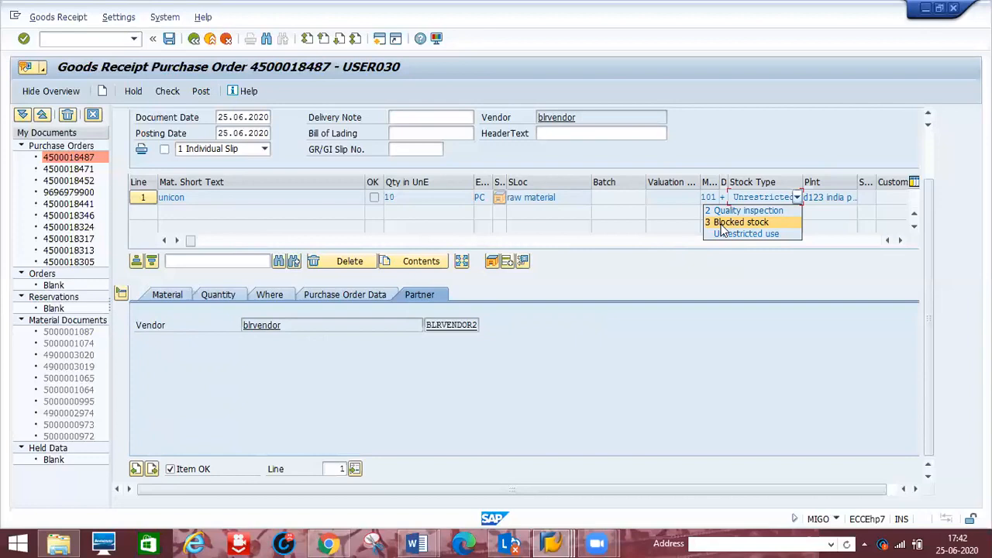
left_click(774, 182)
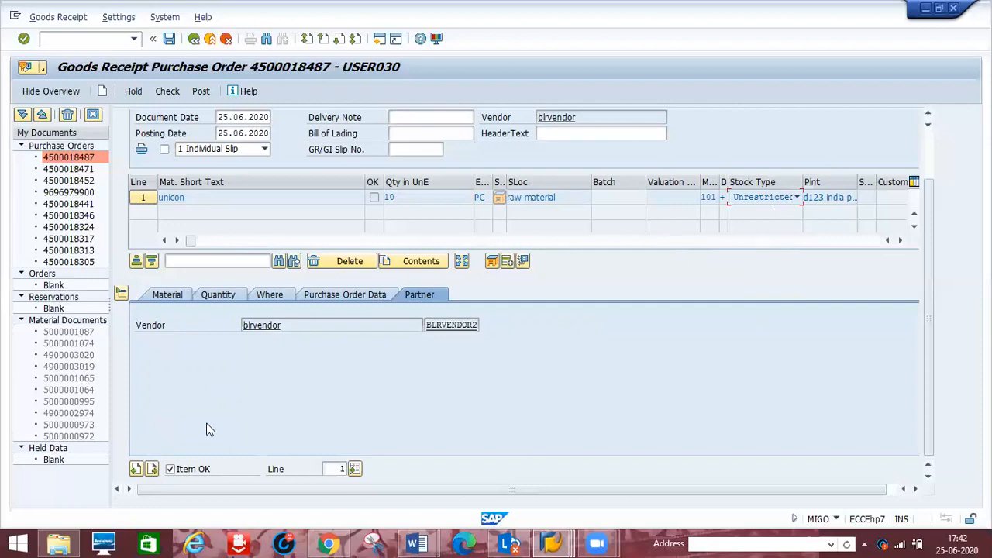
left_click(200, 91)
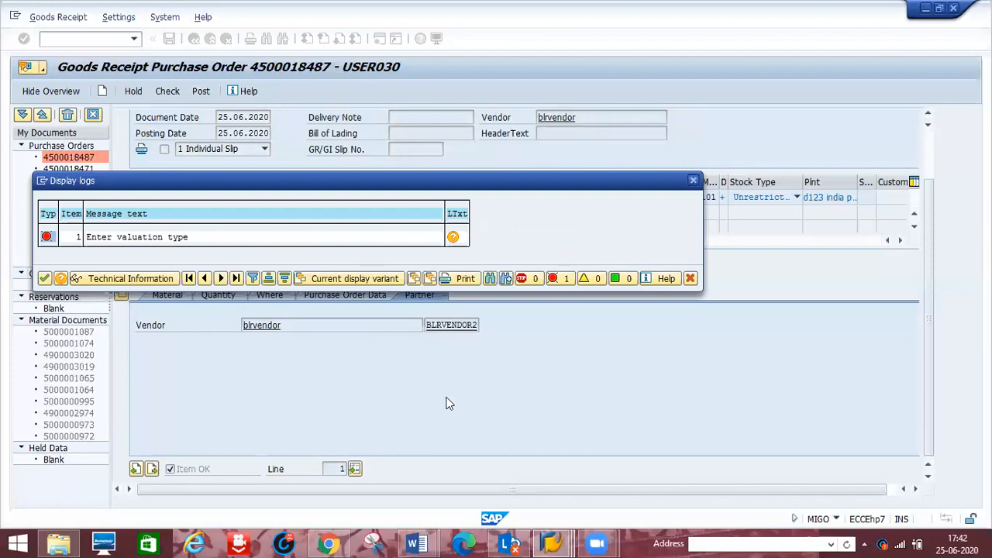
key("Return")
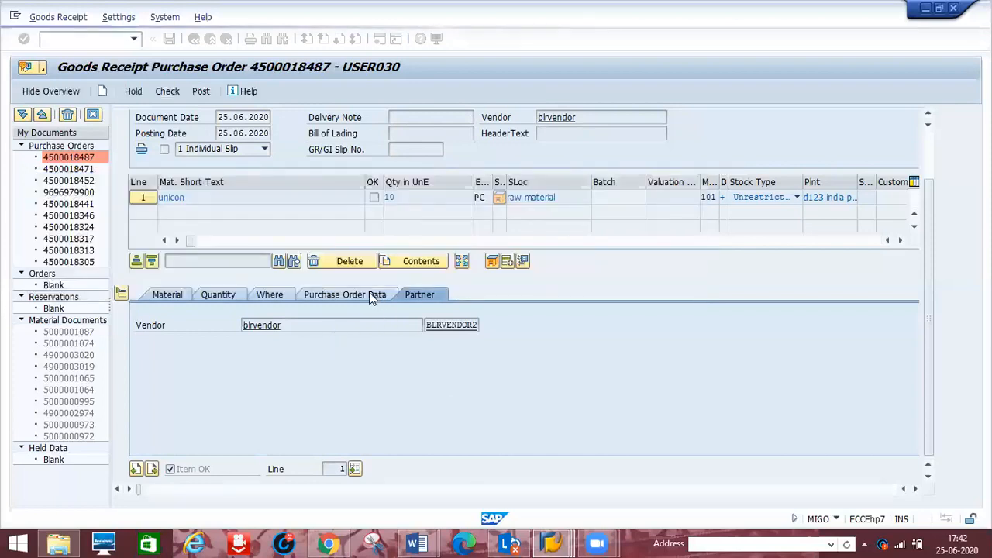
Set the unicon item's valuation type to PGR in its material details and post the goods receipt
left_click(369, 295)
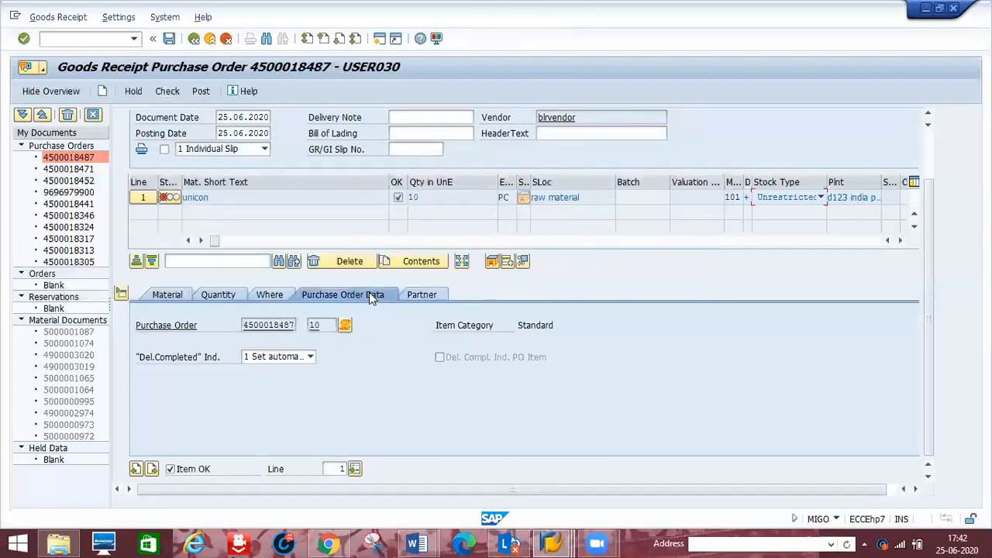
left_click(421, 296)
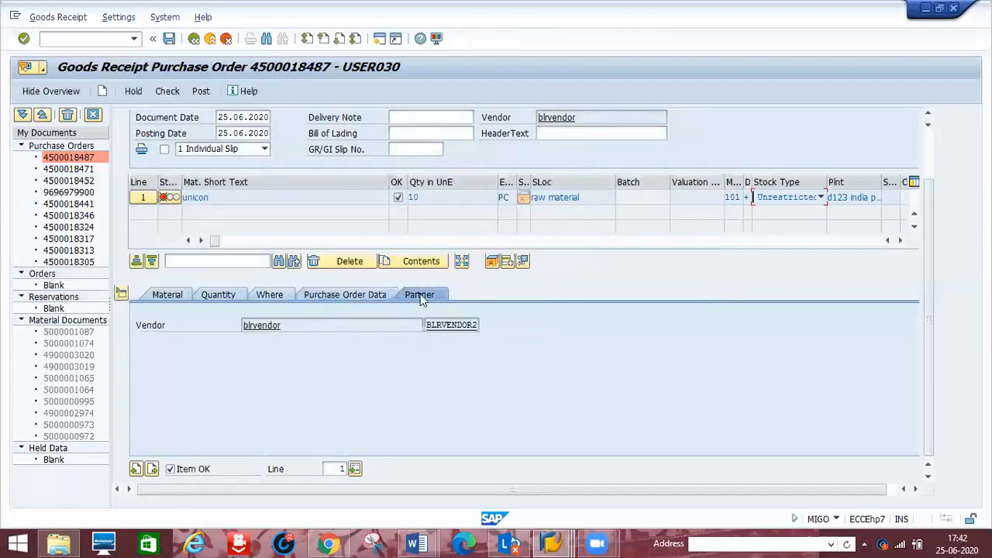
left_click(315, 295)
left_click(271, 296)
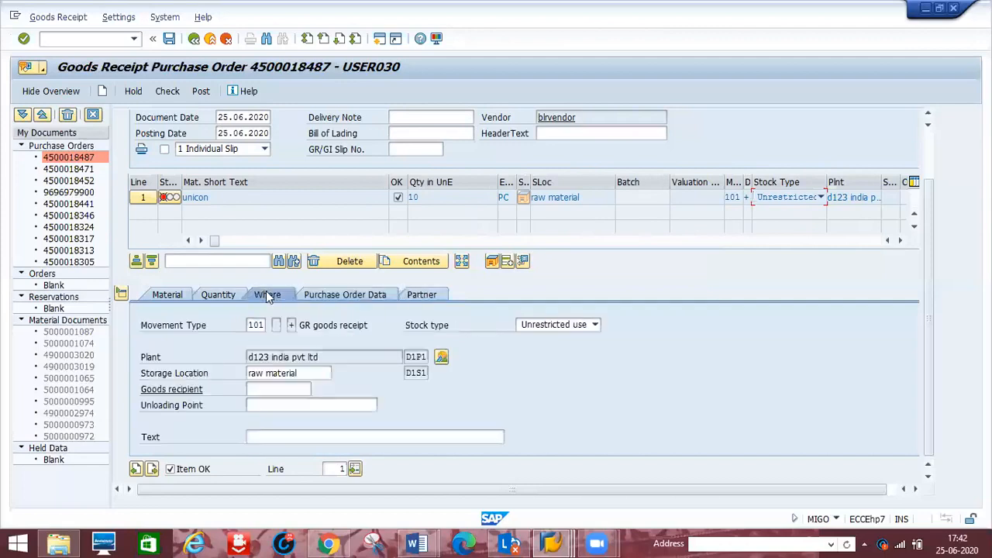
left_click(221, 296)
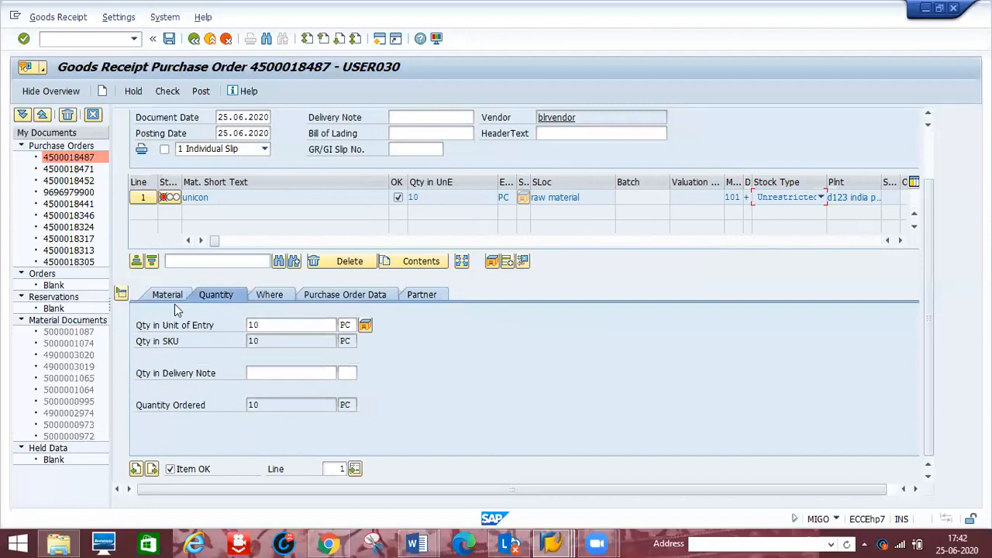
left_click(160, 295)
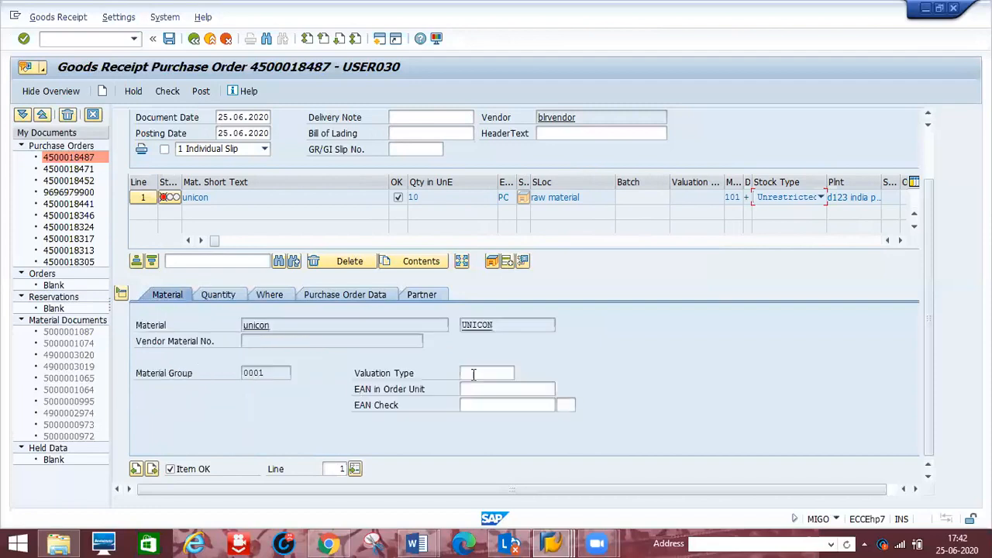
left_click(477, 373)
left_click(520, 373)
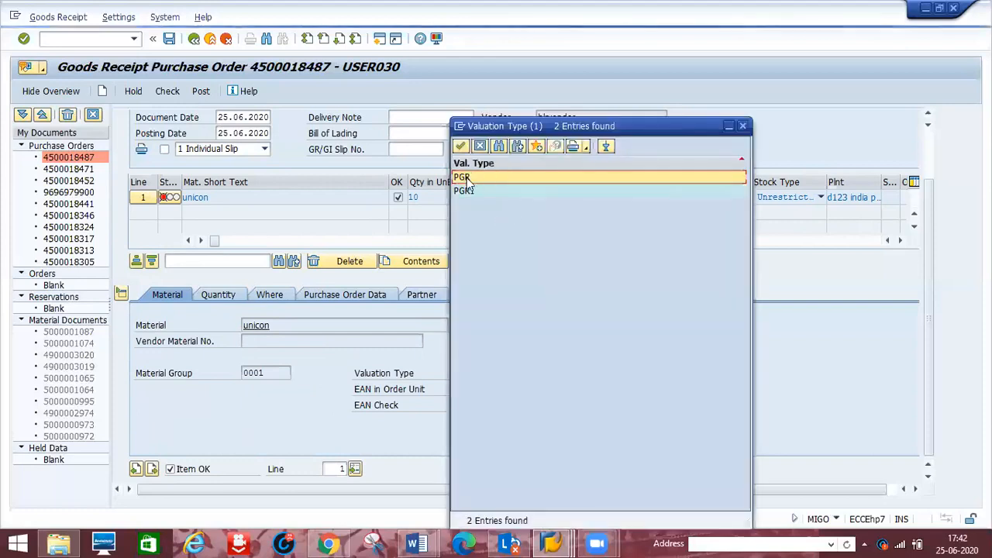
double_click(469, 178)
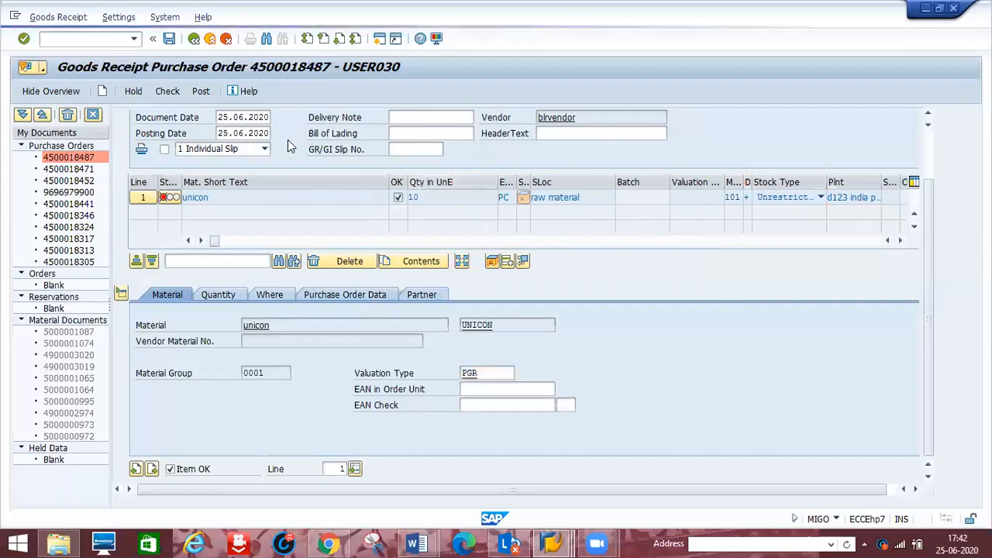
left_click(205, 97)
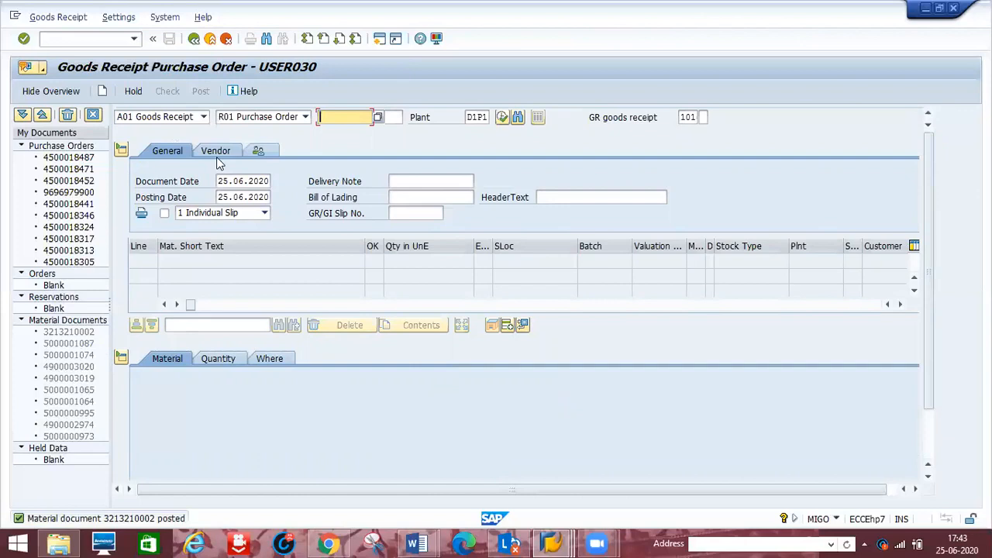
Switch to the Change Vendor session and start transaction ME22N there with /nme22n
mouse_move(572, 543)
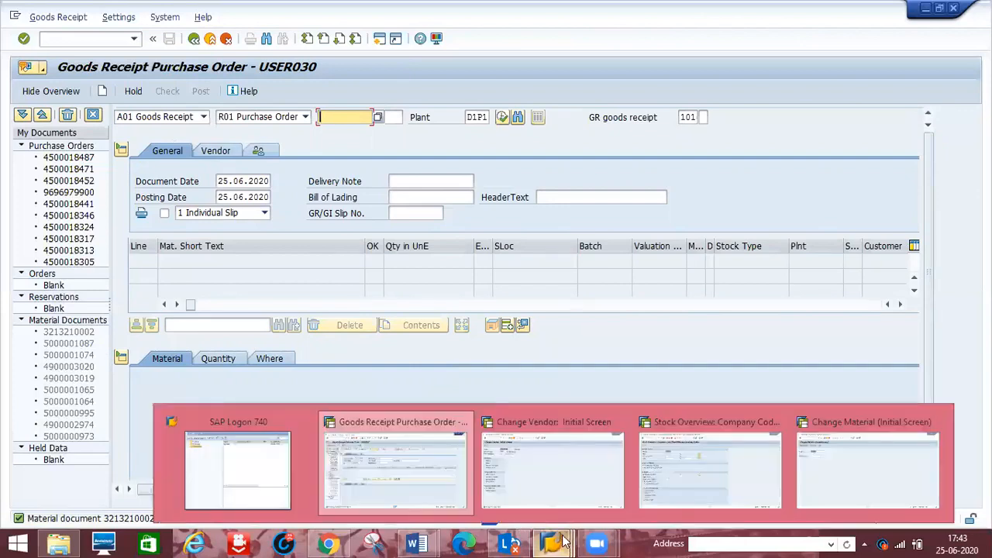
left_click(435, 483)
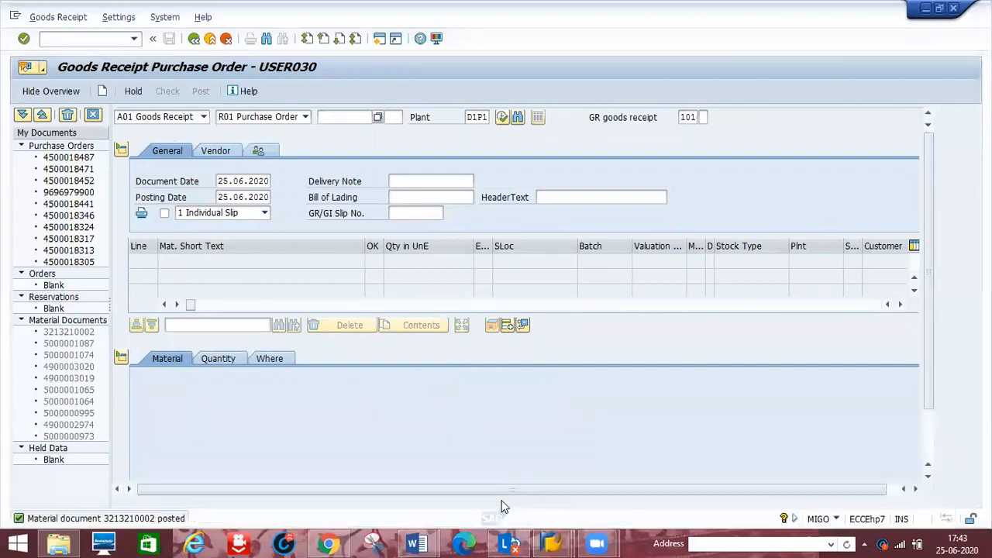
mouse_move(551, 541)
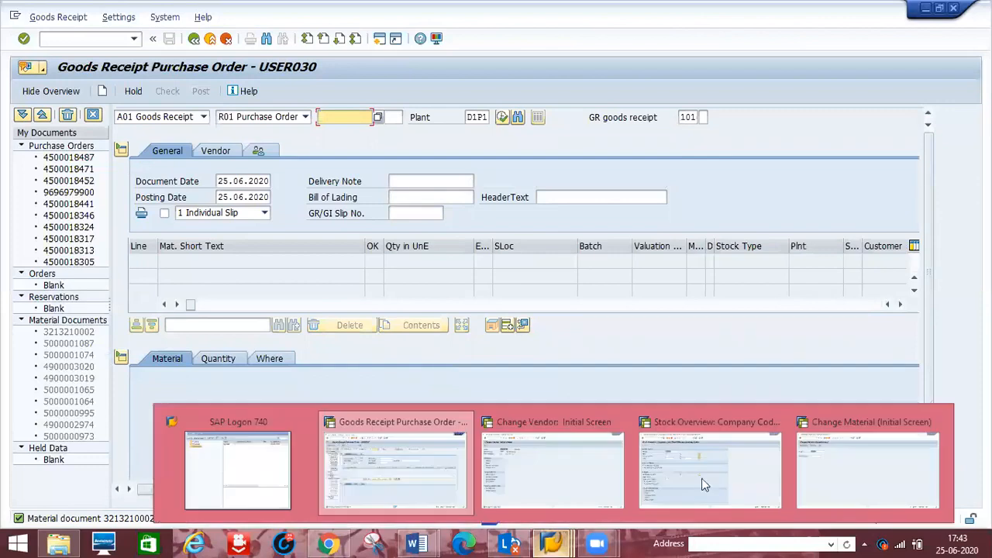
left_click(571, 468)
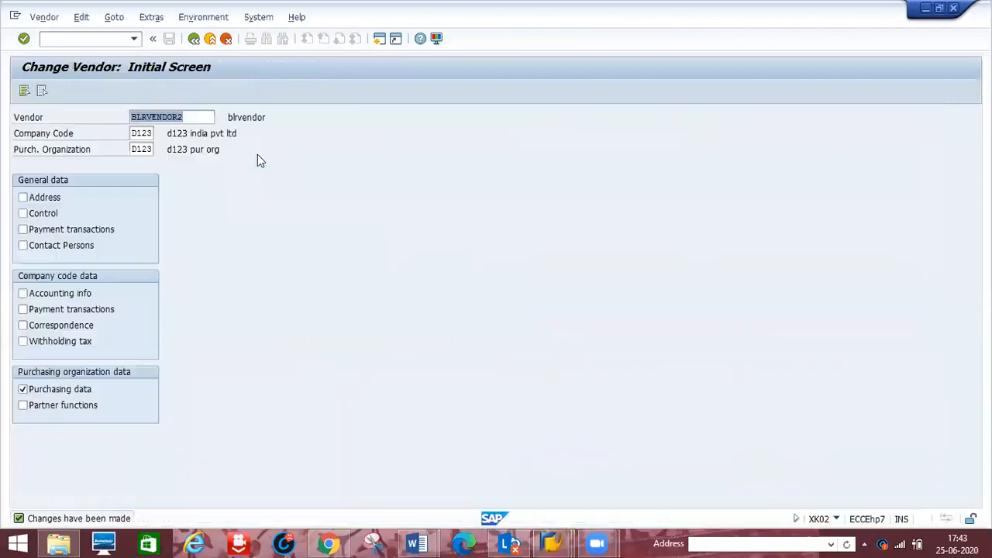
left_click(93, 39)
type("/nme")
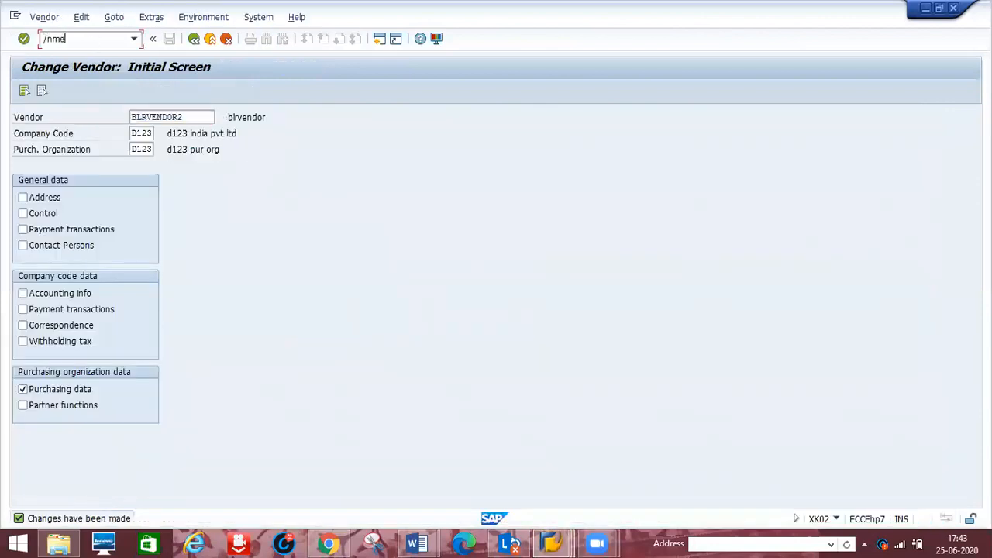
type("22n")
key("Return")
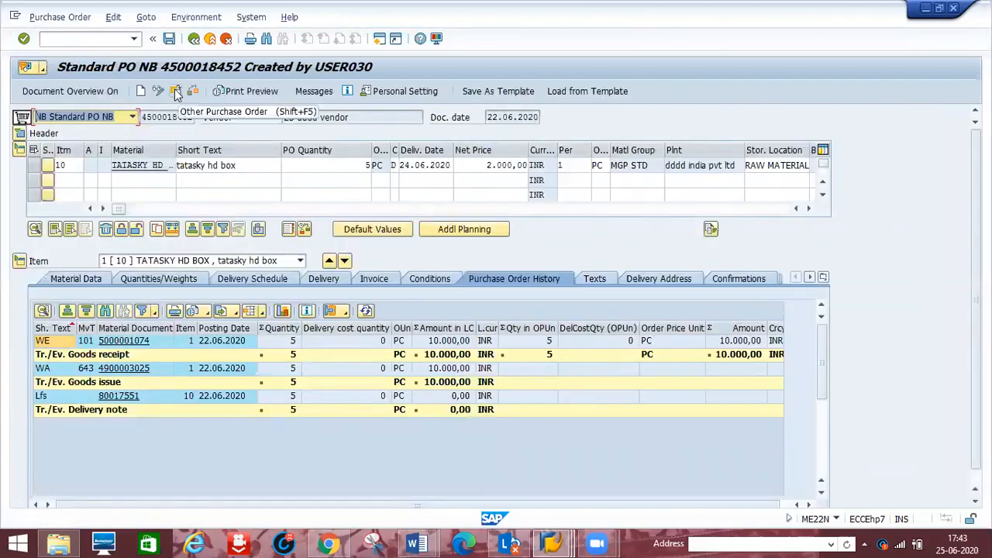
Open UNICON's purchase order by its number in place of the displayed one and show the item's purchase order history
left_click(177, 93)
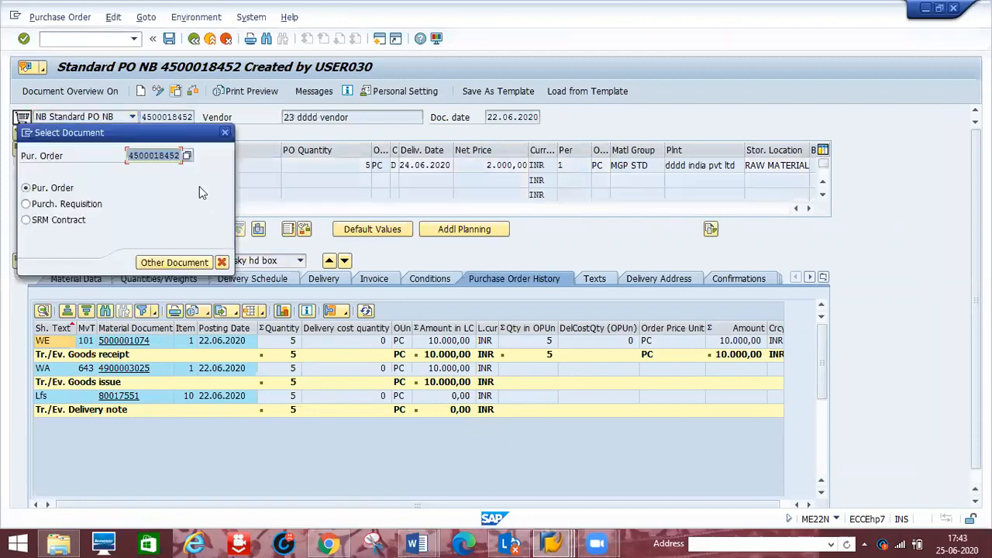
key("Right")
key("BackSpace")
key("BackSpace")
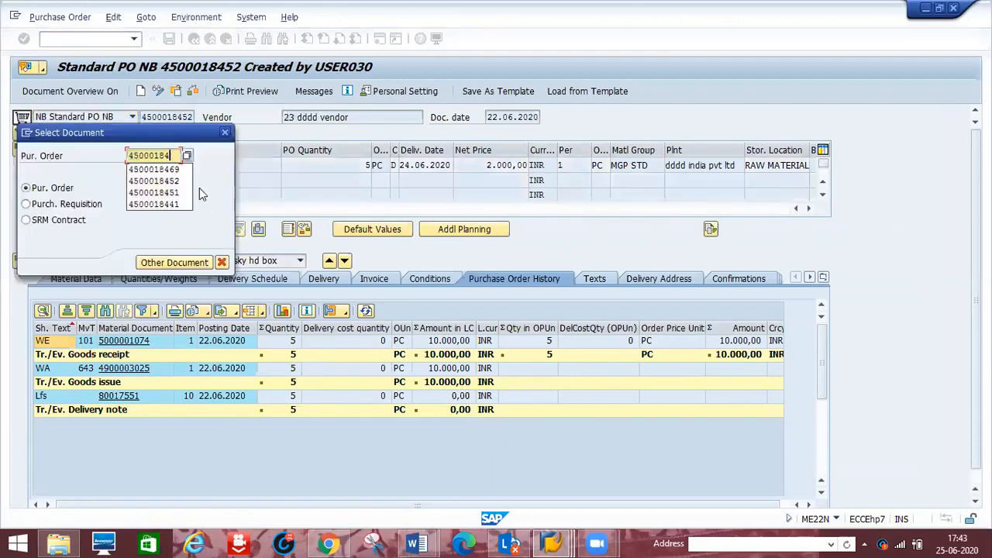
type("87")
key("Return")
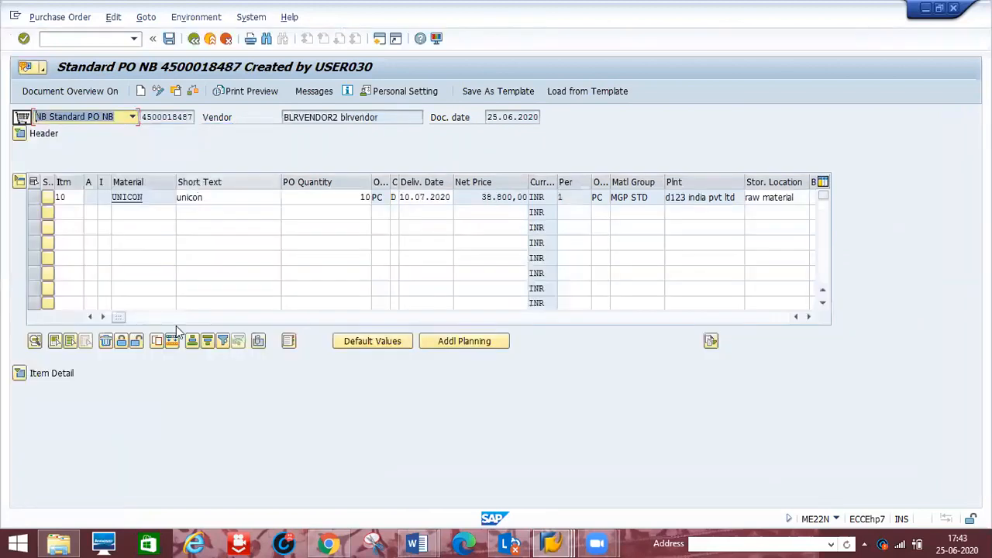
left_click(19, 374)
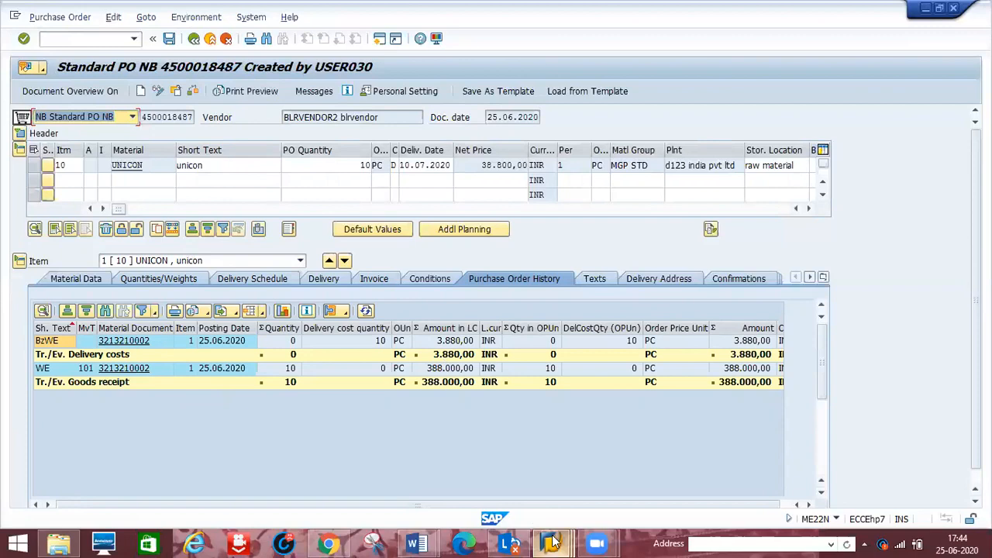
Check the posted material document in the Goods Receipt session and return to UNICON's purchase order history
mouse_move(552, 543)
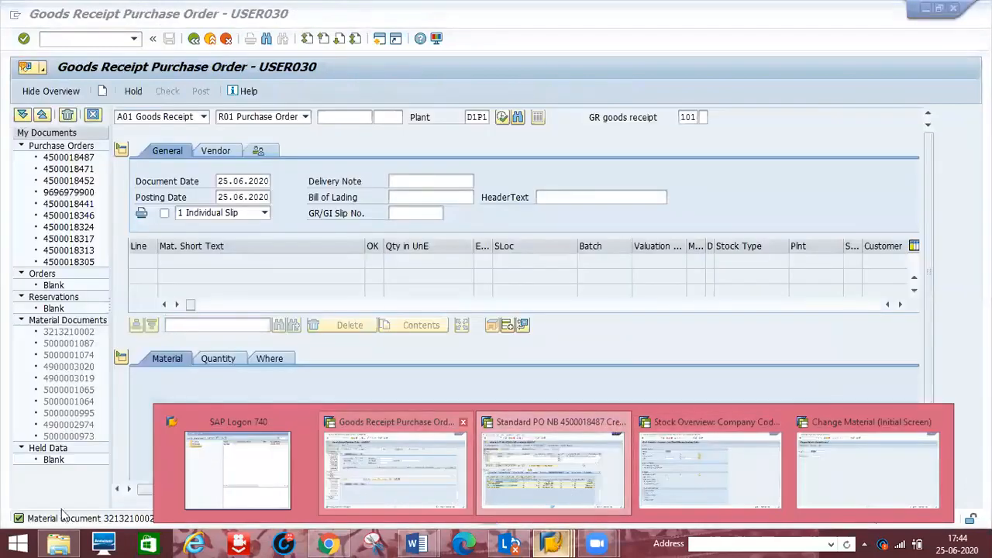
left_click(354, 485)
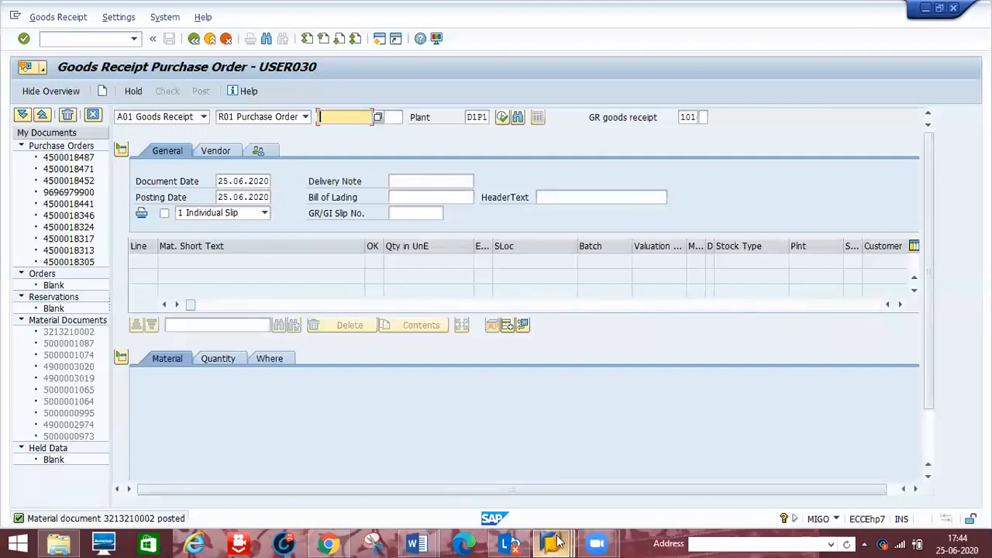
mouse_move(553, 543)
left_click(526, 481)
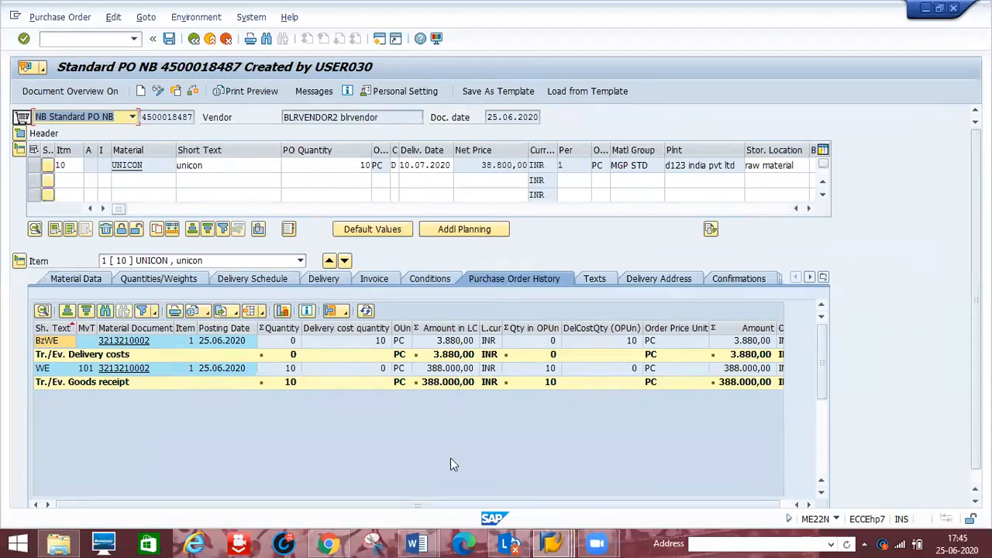
Switch to the Change Material session and keep only the Accounting 1 view selected for material UNICON
mouse_move(552, 543)
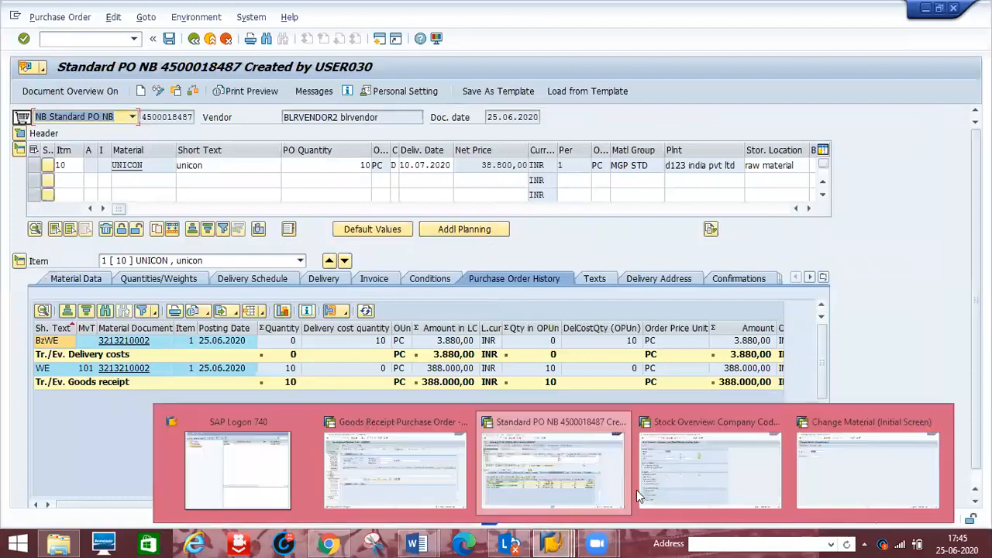
left_click(698, 488)
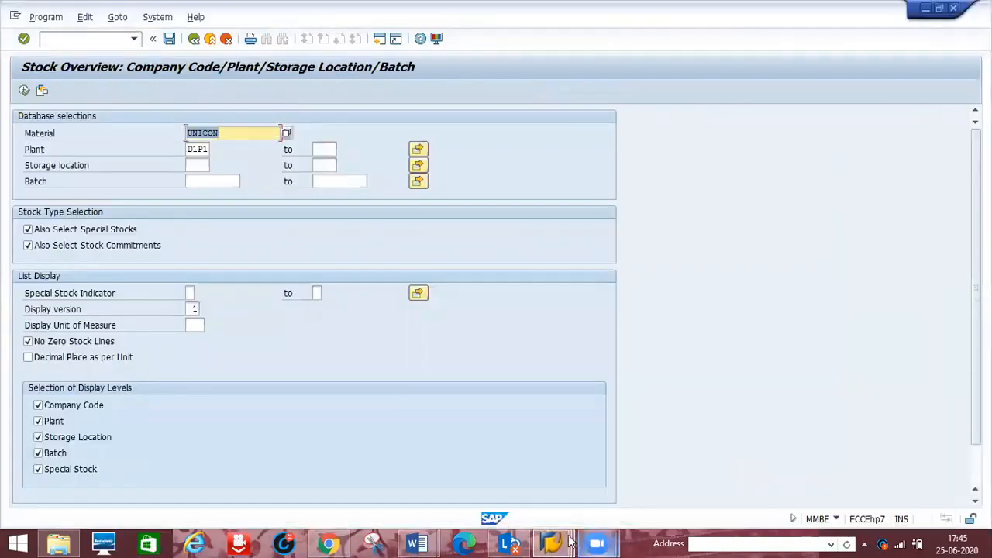
mouse_move(558, 542)
left_click(844, 465)
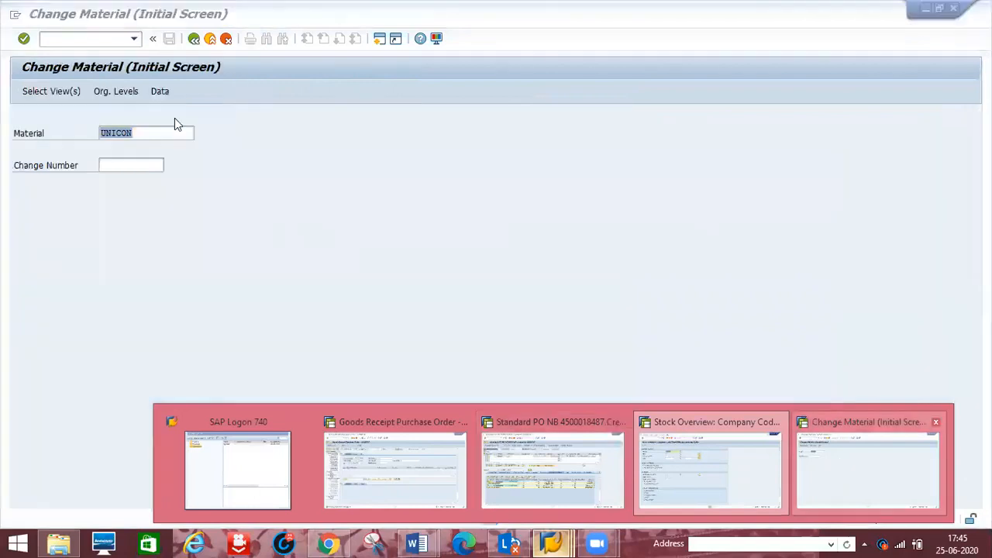
key("Return")
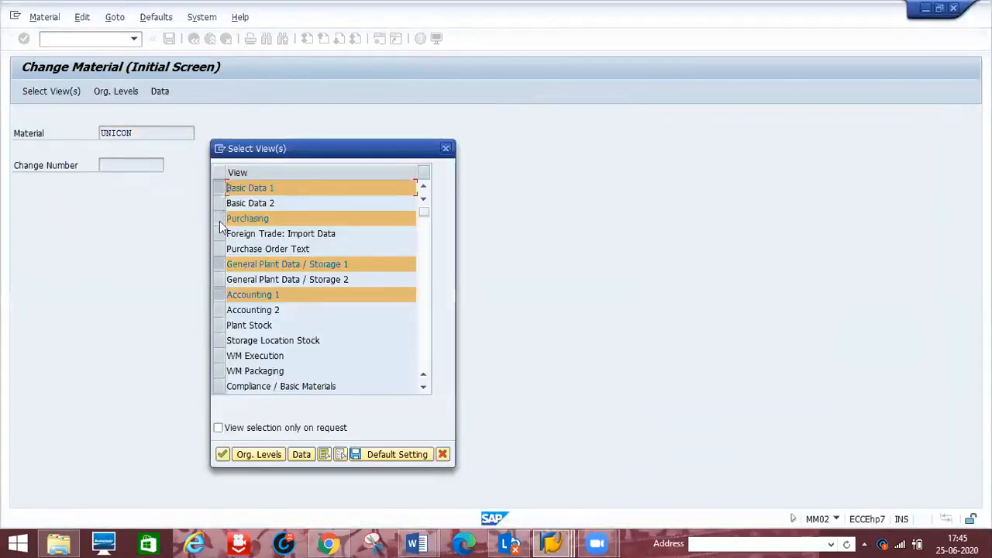
left_click(219, 219)
left_click(220, 189)
left_click(220, 265)
Choose plant D1P1 as the organizational level and open UNICON's Accounting 1 data
key("Return")
type("d")
key("Down")
key("Return")
key("Return")
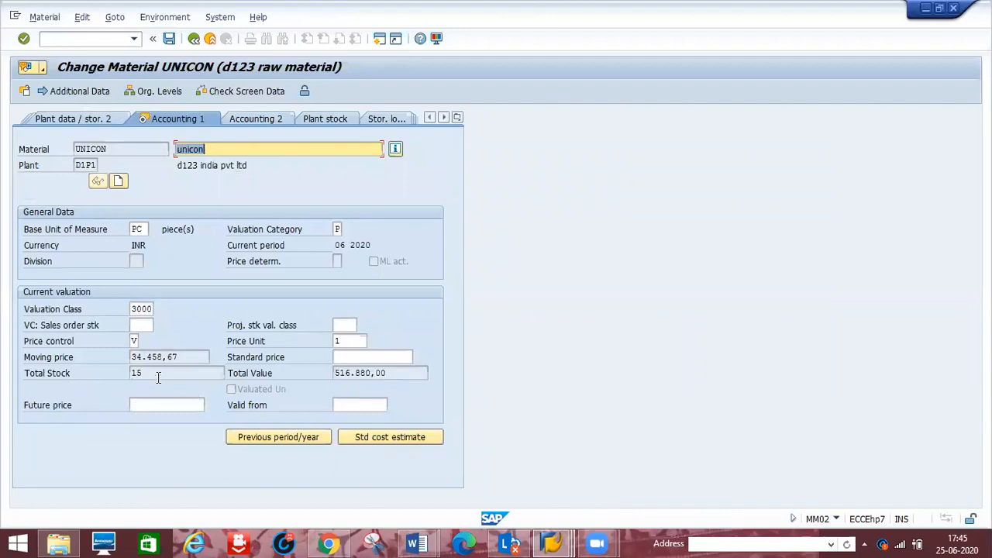
Start transaction OMS2 in a separate session with /noms2 and position the material types list at D1P1
left_click(384, 40)
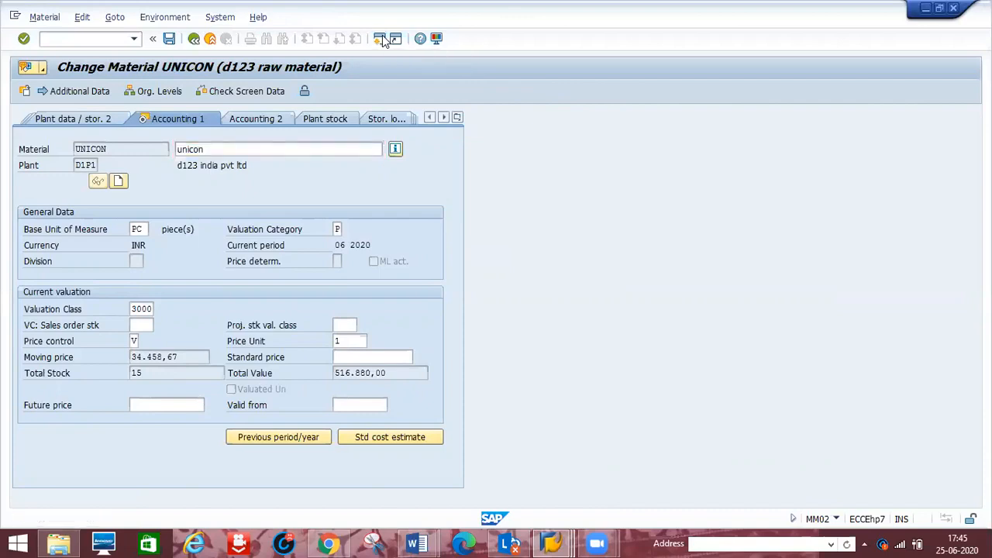
type("/noms2")
key("Return")
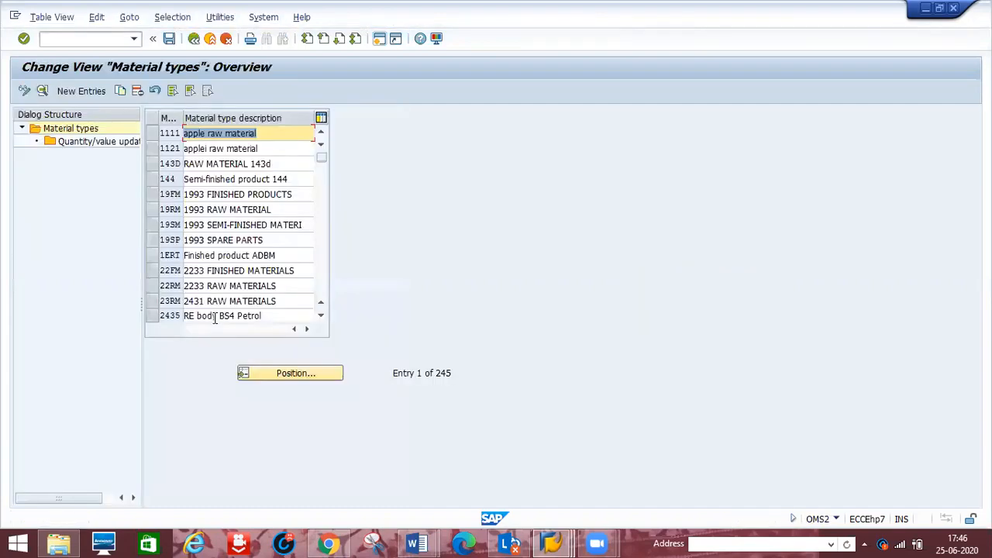
left_click(295, 373)
type("d")
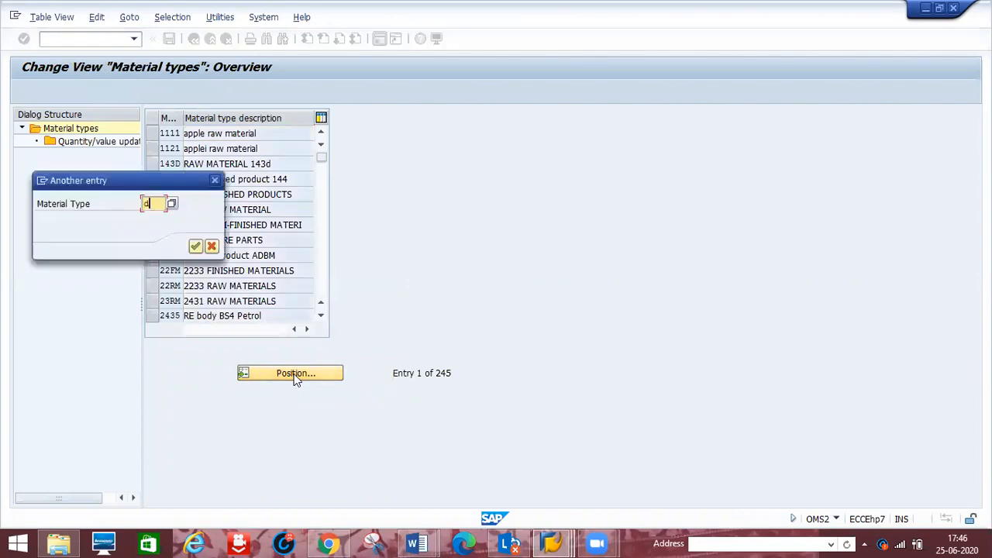
type("1p1")
key("Return")
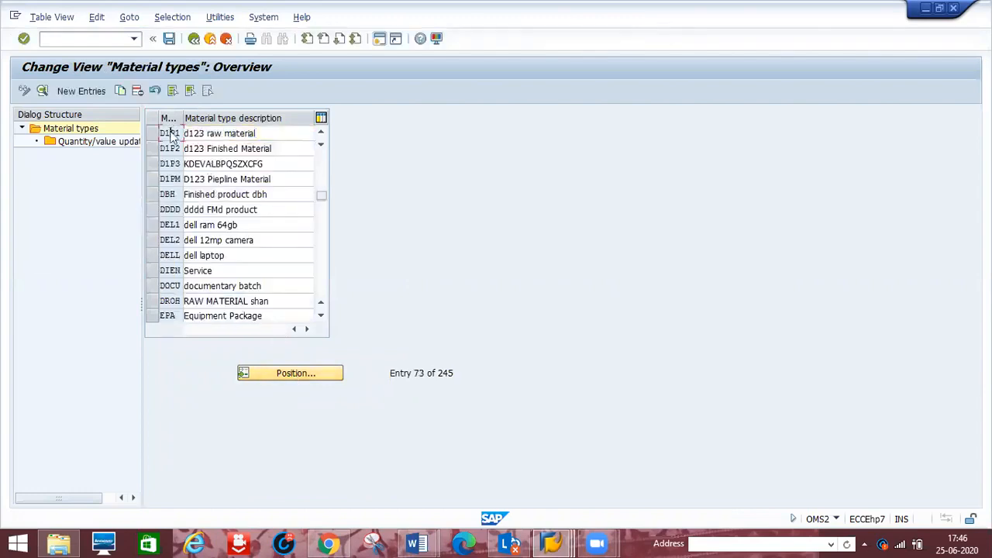
Review the details of material type D1P1, return to the list and examine its quantity/value updating settings
double_click(172, 138)
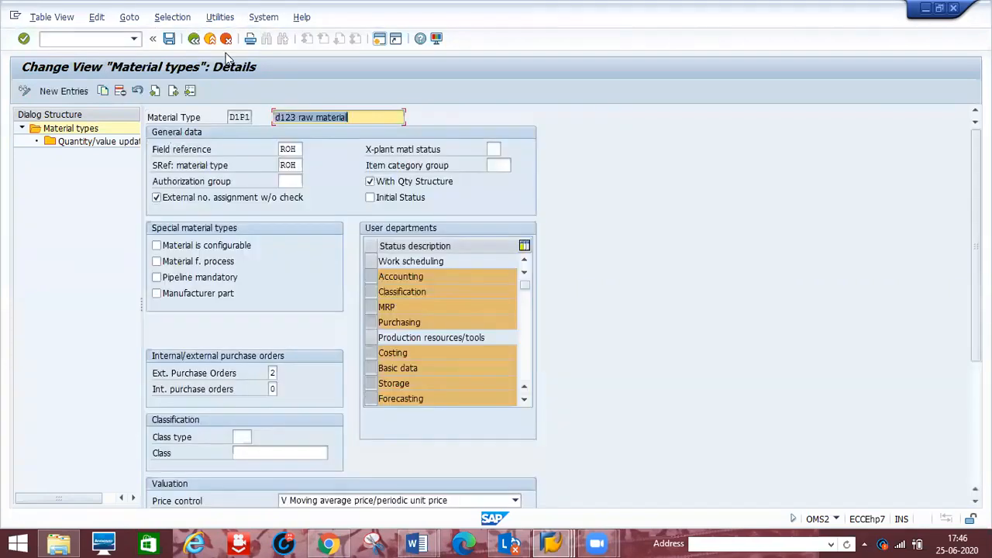
left_click(194, 40)
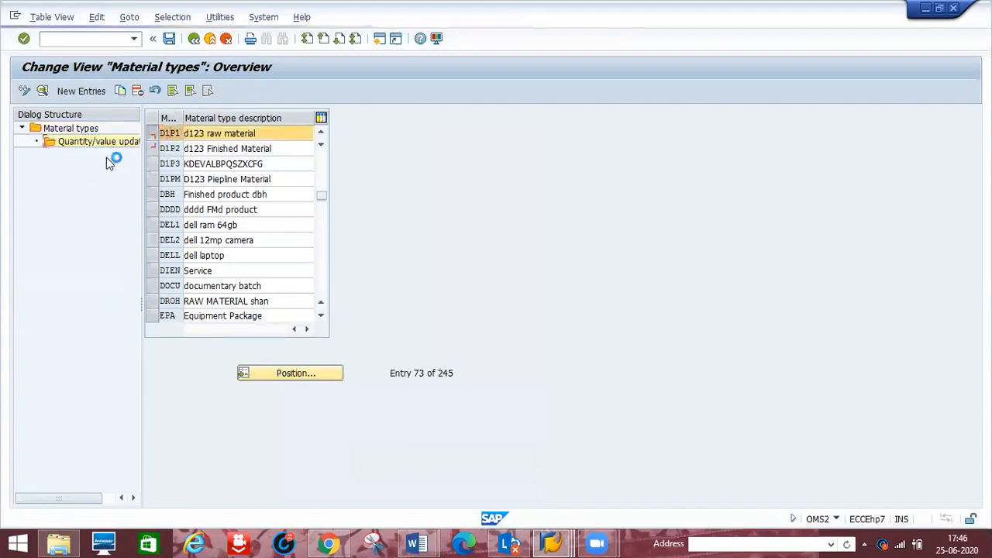
left_click(314, 372)
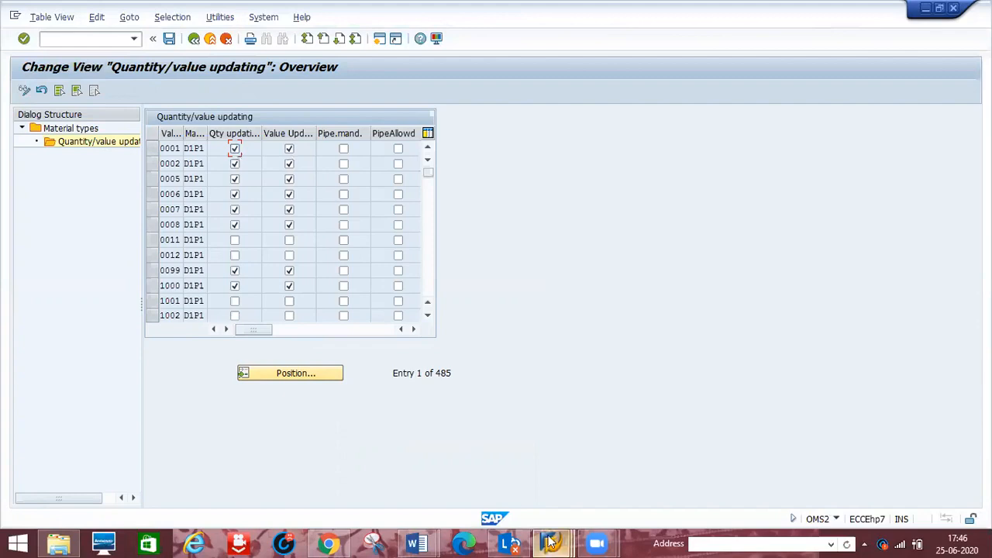
Recheck UNICON's accounting data in the Change Material session, and run the MMBE stock overview for UNICON in plant D1P1
mouse_move(552, 542)
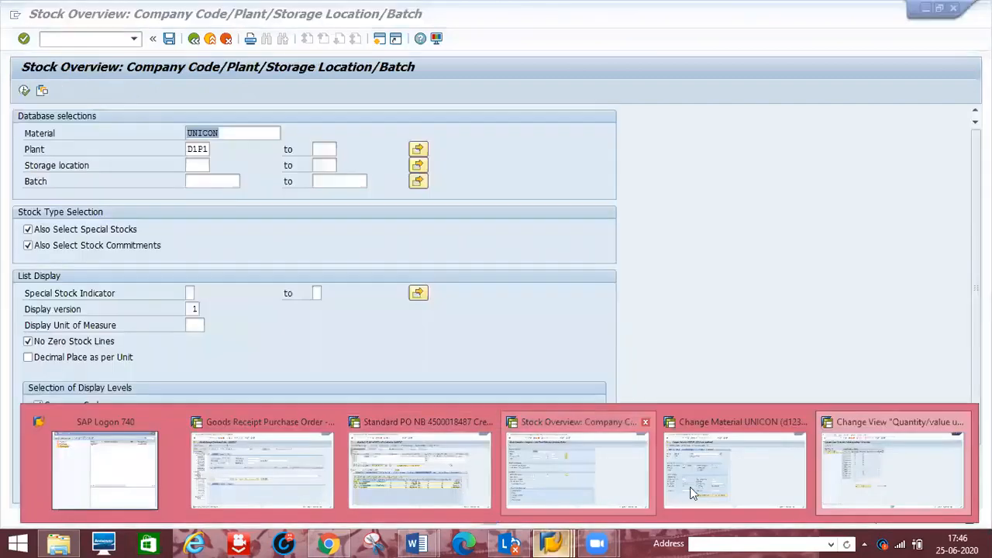
left_click(773, 483)
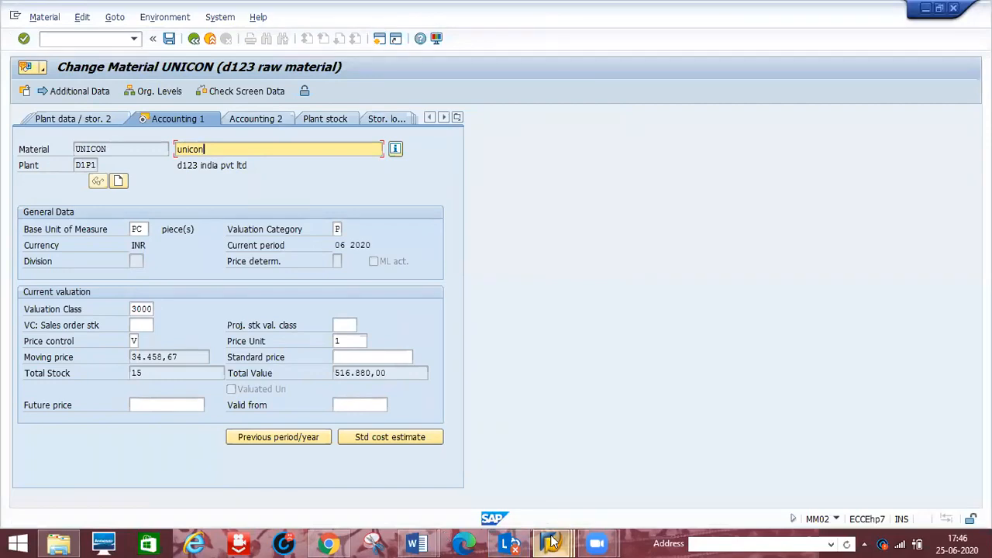
mouse_move(552, 543)
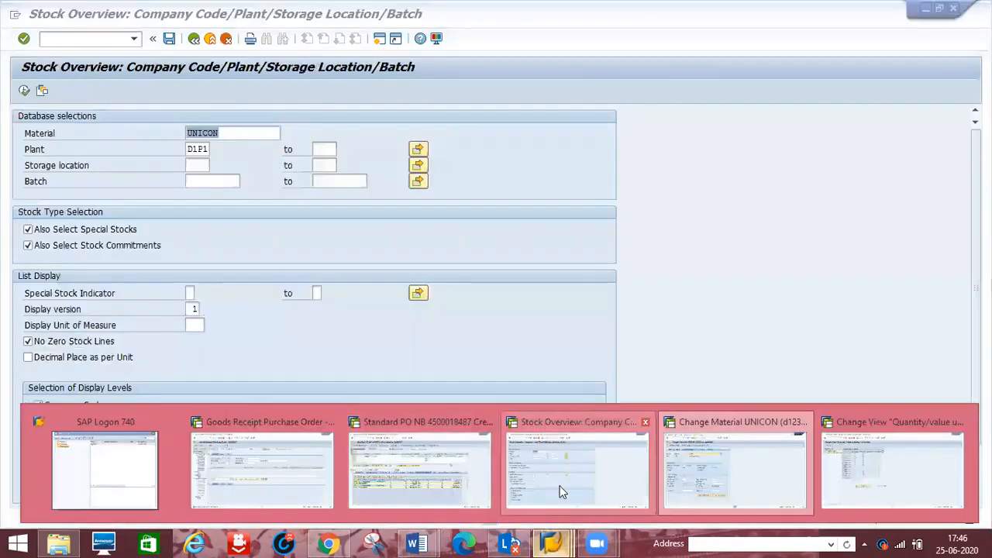
left_click(562, 492)
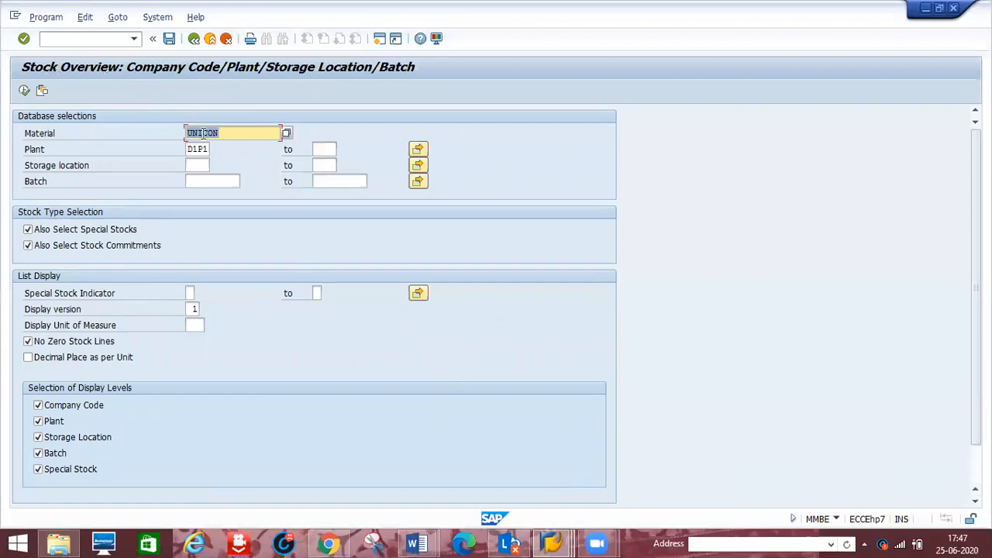
left_click(24, 90)
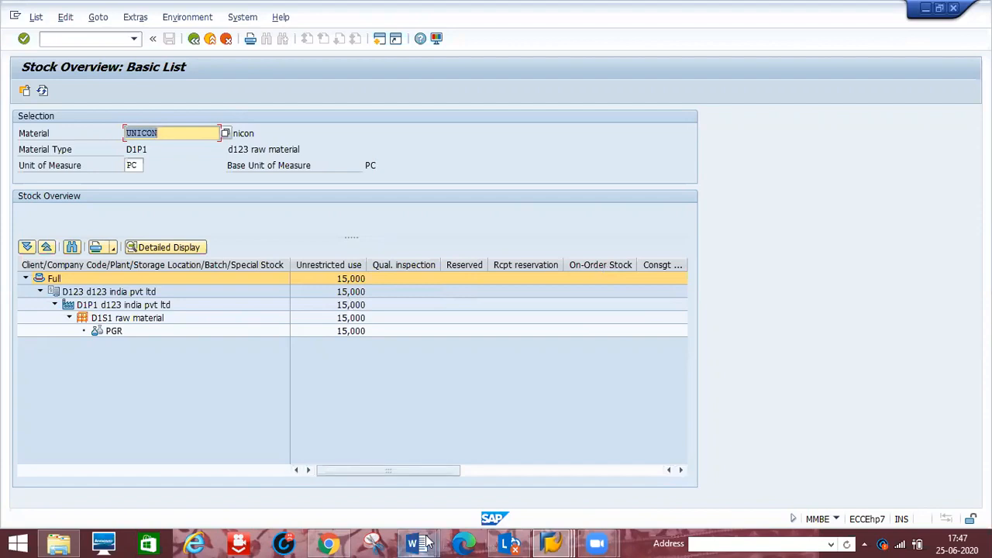
Switch to the P2P.docx document in Word
mouse_move(550, 543)
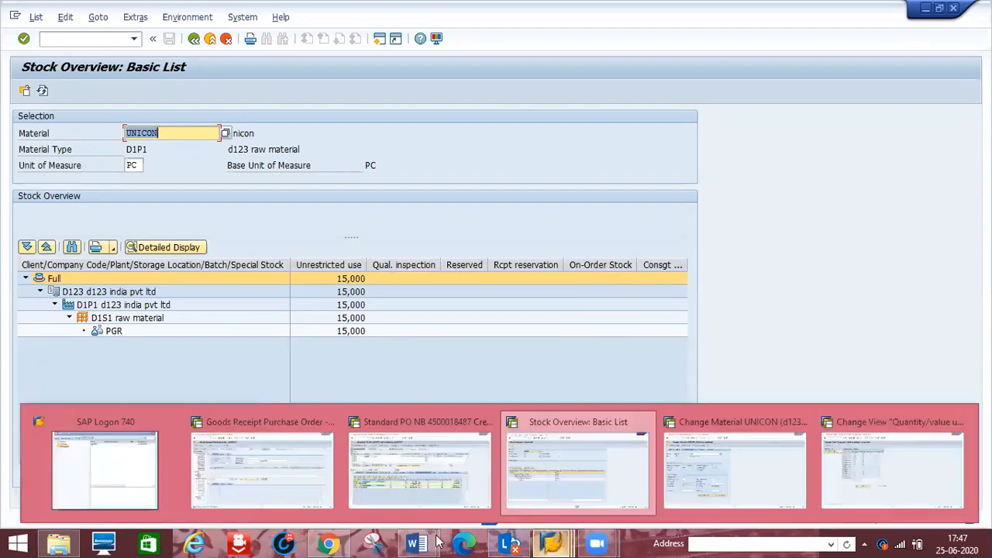
mouse_move(418, 542)
mouse_move(369, 480)
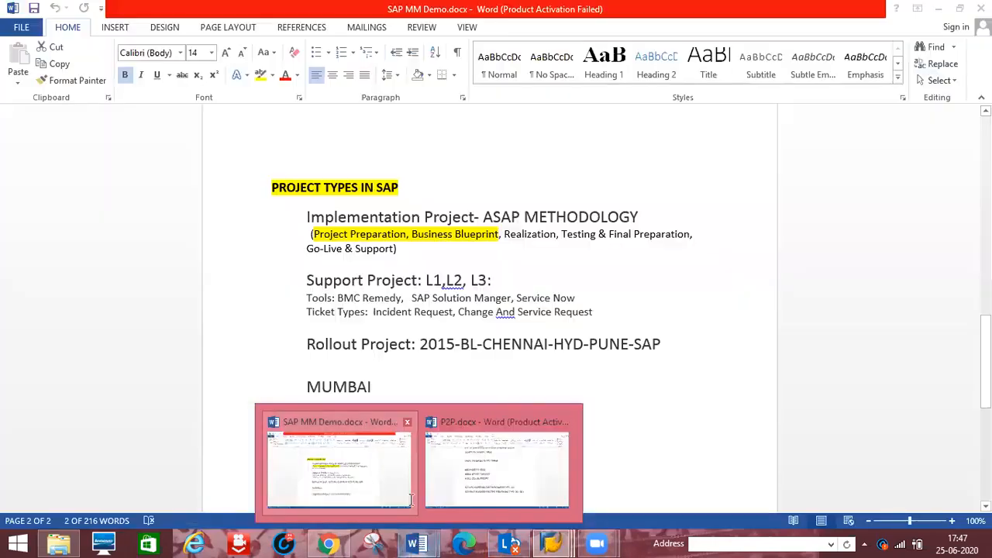
left_click(532, 476)
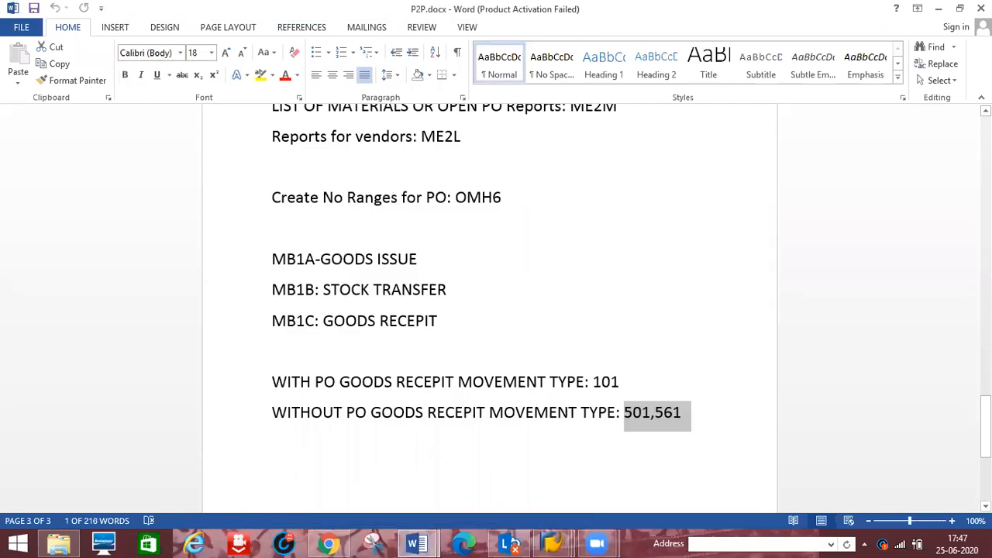
Add the lines "LIV: IV" and "T CODE: MIRO" below the movement type notes, leaving blank space above them
left_click_drag(985, 425, 966, 443)
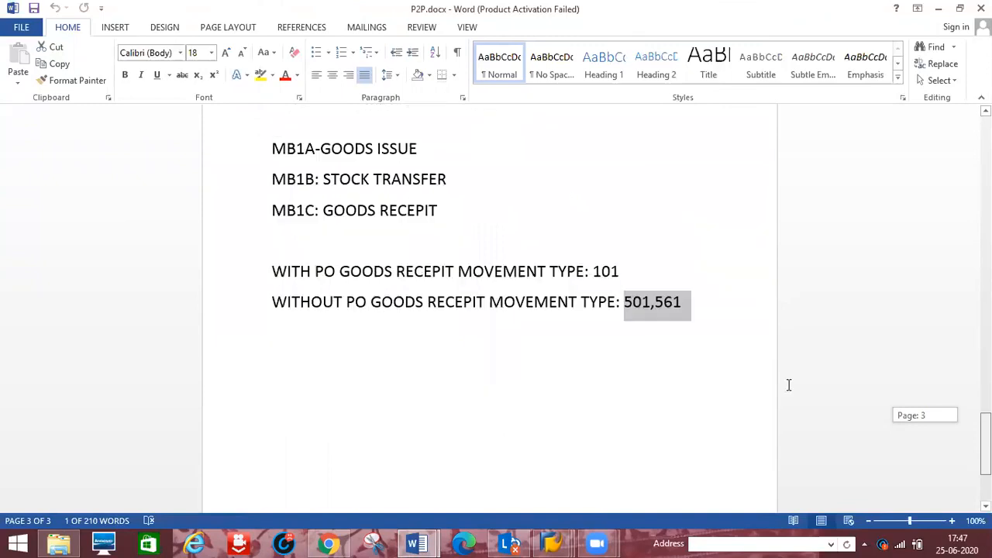
left_click(714, 350)
key("Return")
key("Return")
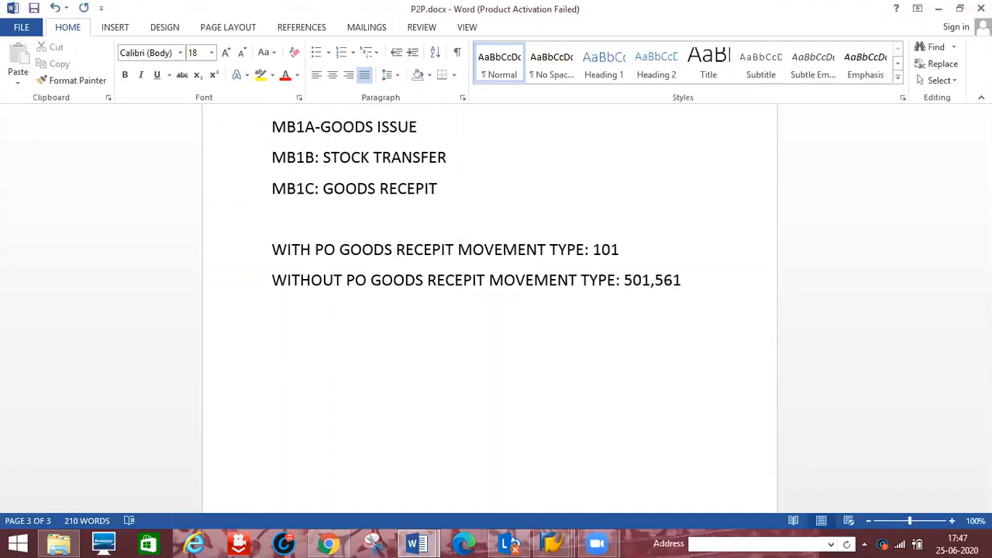
type("LIV: IV")
key("Return")
type("T CODE")
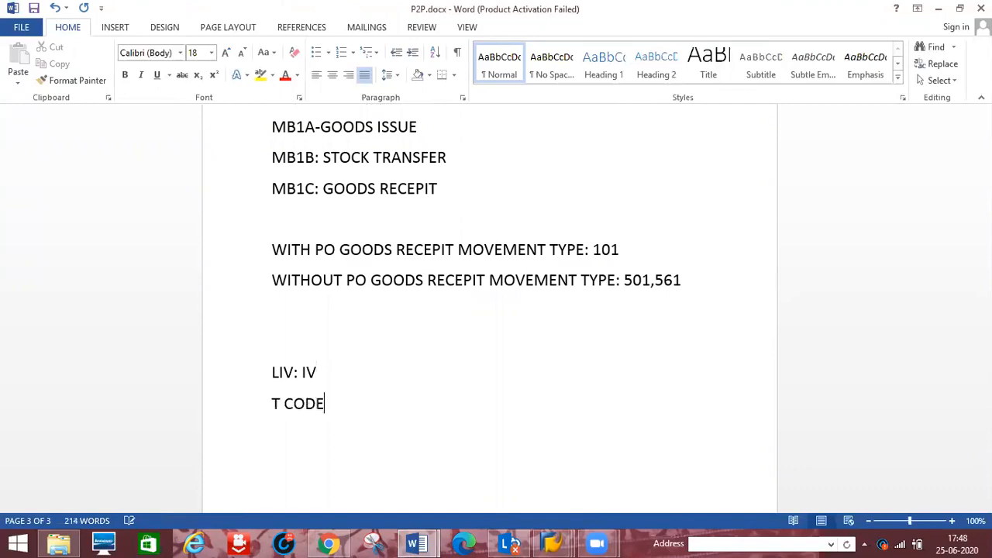
type(": MIRO")
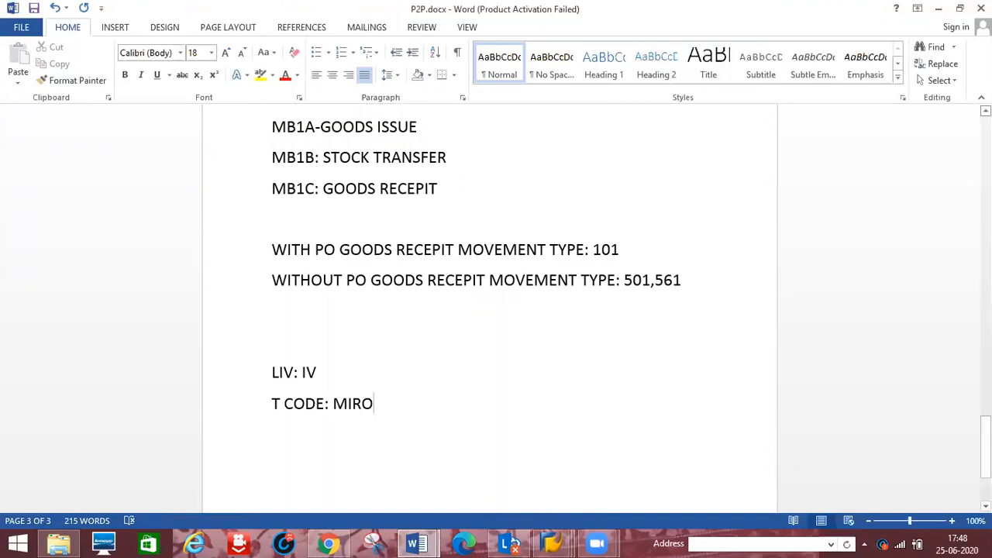
Insert the line "GOODS RECEIPIT: T CODE MIGO" between the OMH6 number range line and the MB1A goods issue line
scroll(488, 310, "up", 2)
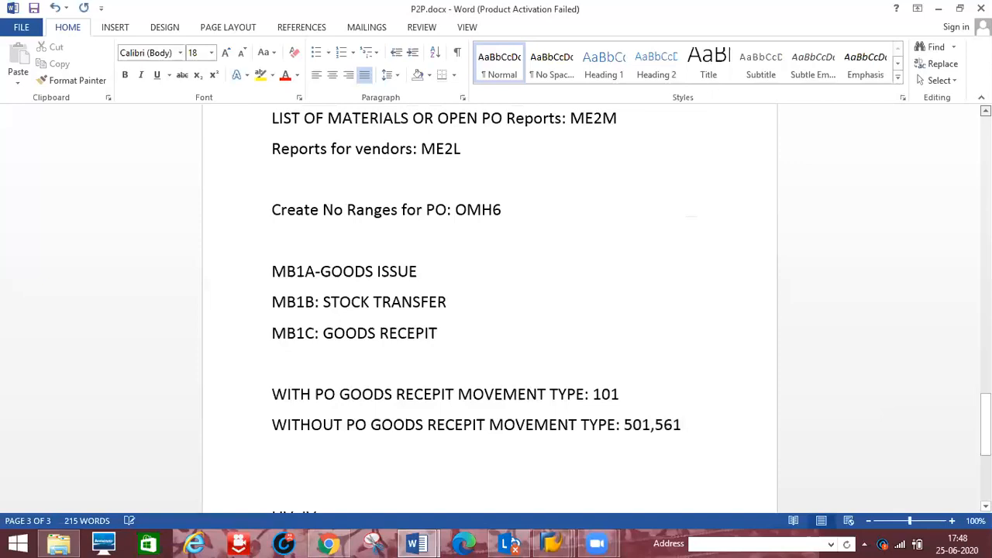
scroll(655, 327, "up", 2)
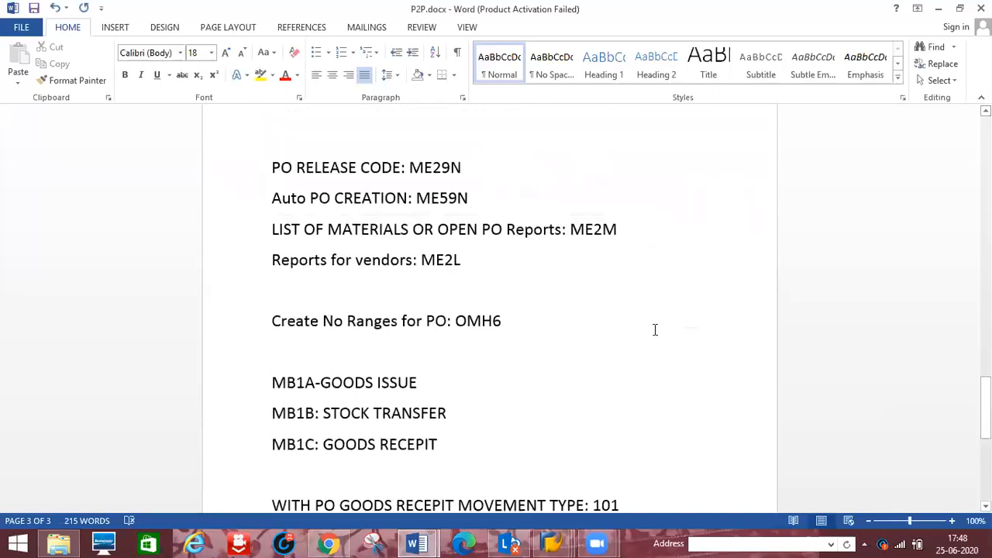
left_click(537, 319)
key("Return")
key("Return")
type("GOODS RECEIPT")
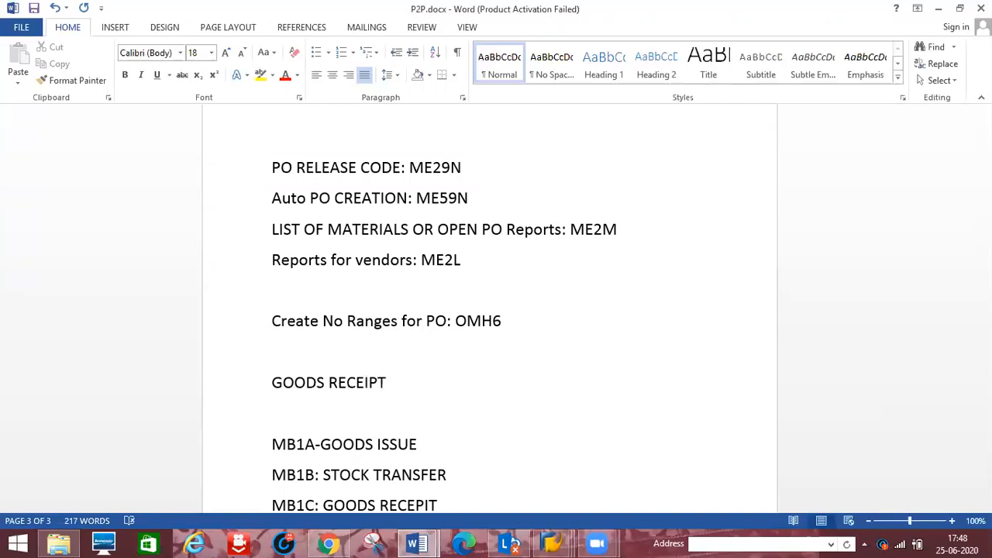
key("Return")
key("BackSpace")
type(":")
key("BackSpace")
key("BackSpace")
key("BackSpace")
type("IT: T CODE MIGO")
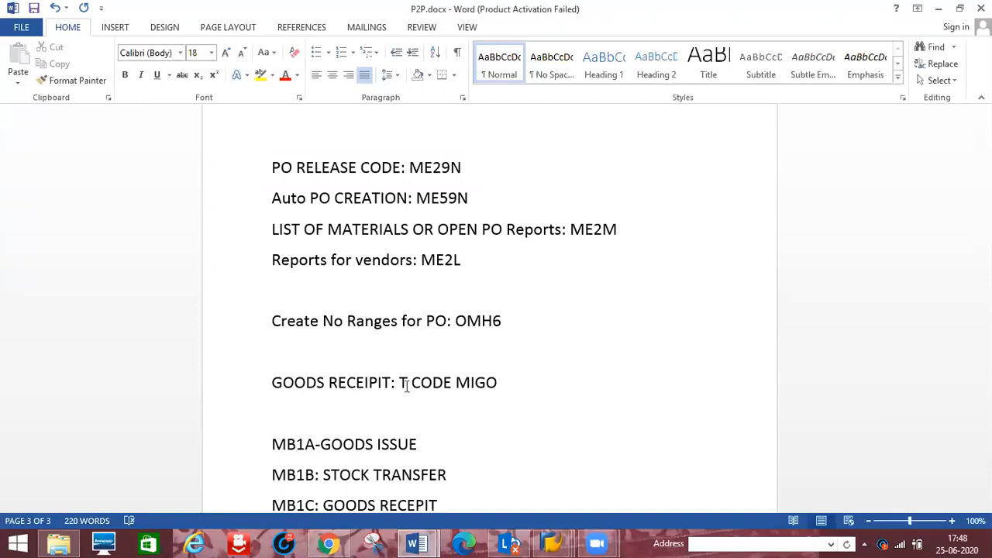
Highlight the "GOODS RECEIPIT: T CODE MIGO", "LIV: IV" and "T CODE: MIRO" lines in yellow
left_click_drag(291, 385, 534, 395)
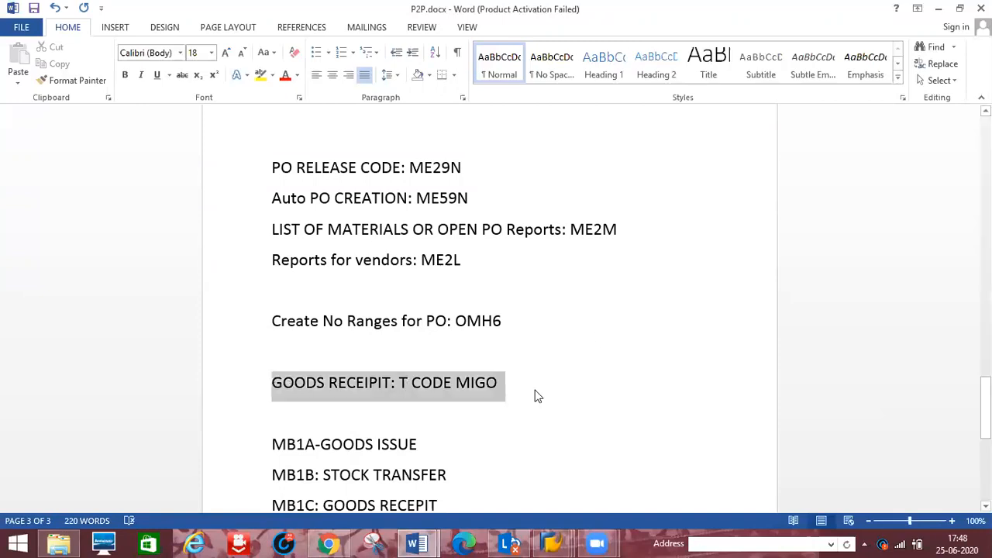
left_click(593, 366)
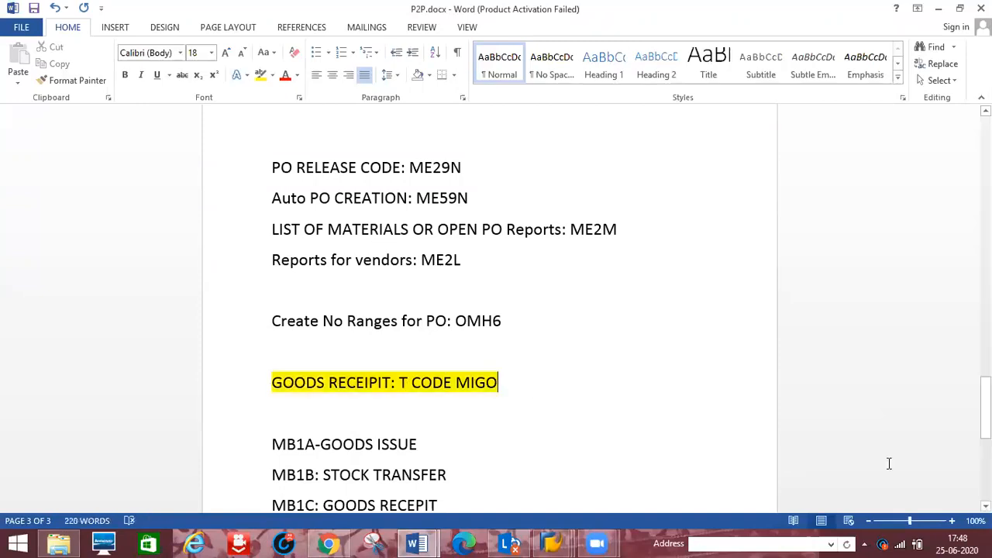
scroll(496, 310, "down", 1)
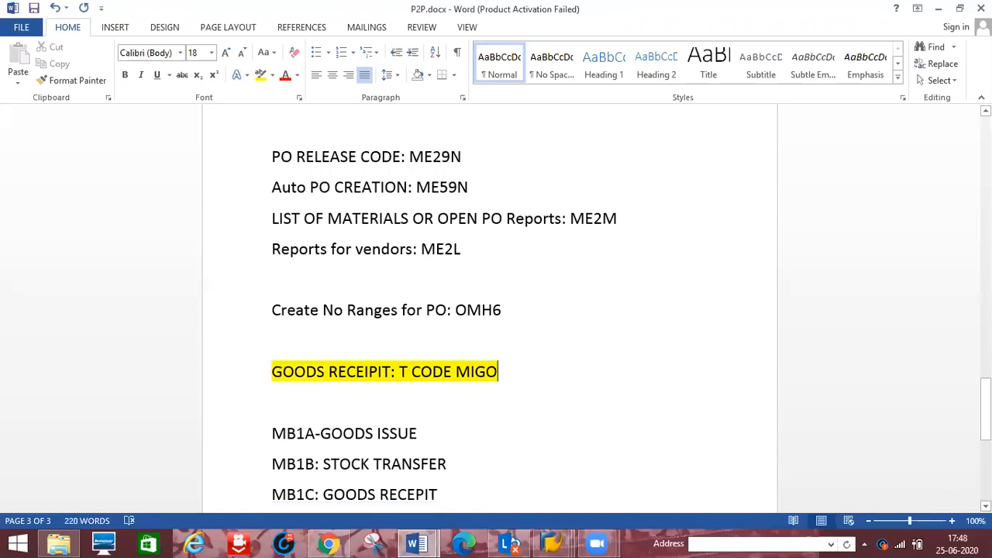
scroll(388, 333, "down", 8)
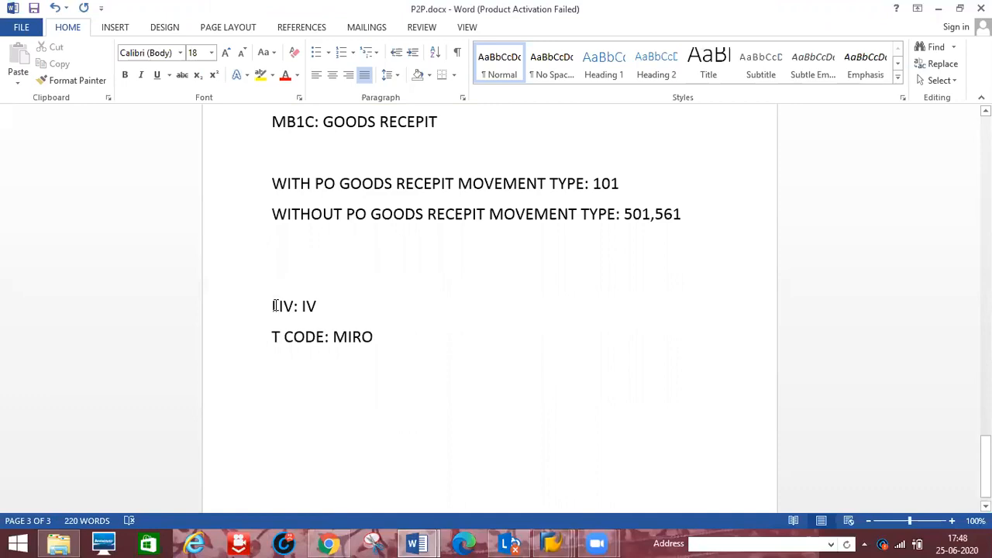
left_click_drag(275, 307, 393, 343)
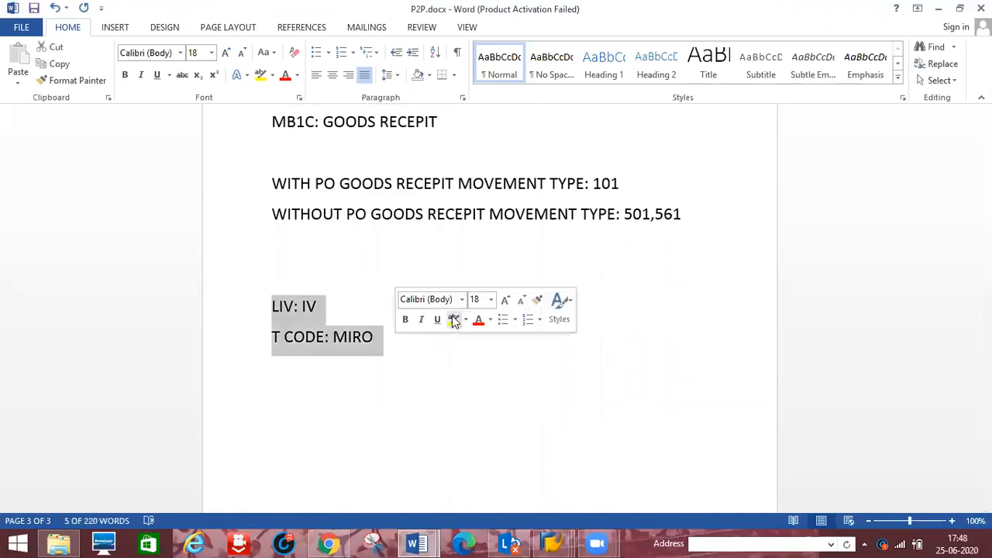
left_click(454, 321)
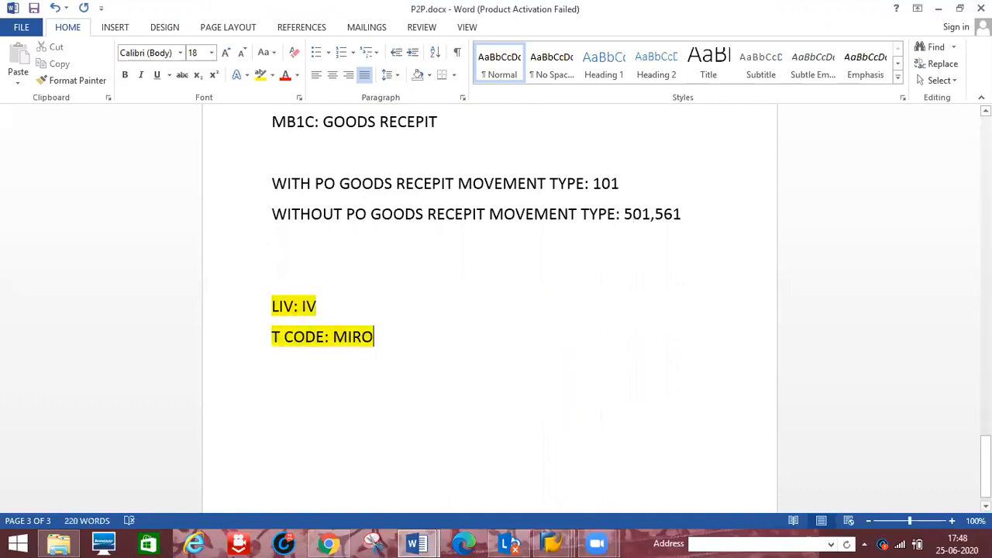
left_click(986, 111)
scroll(489, 310, "up", 6)
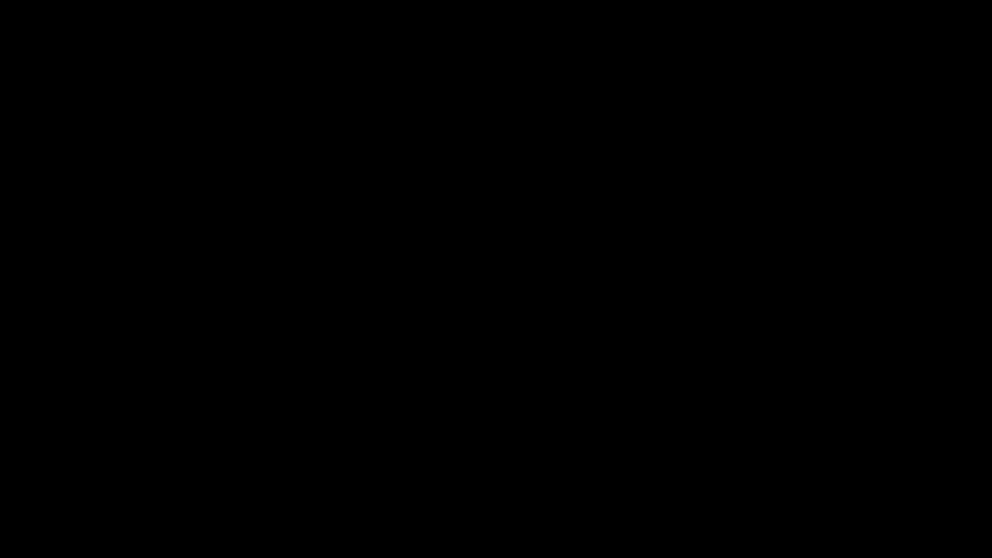
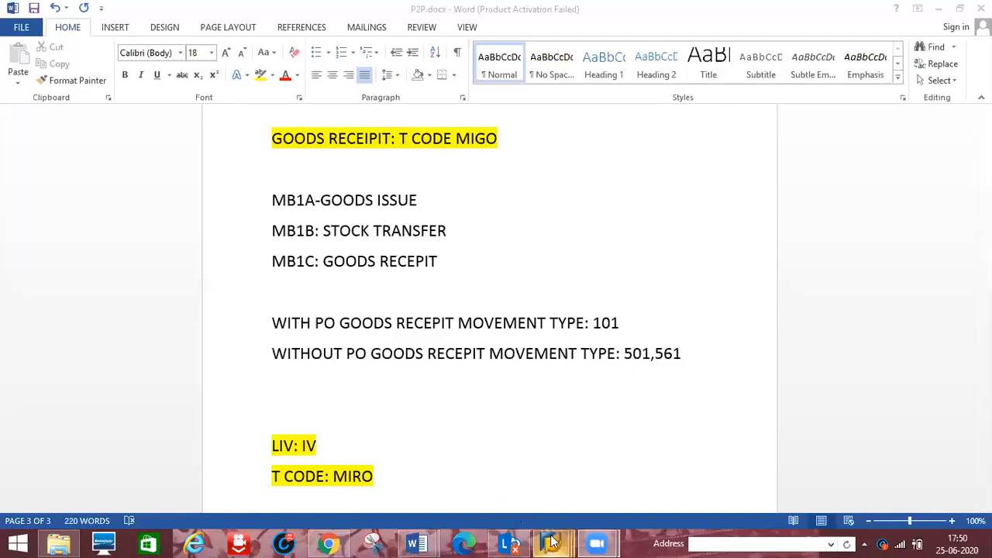
Switch to SAP's Stock Overview session, start transaction MIRO there, and enter 25.06.2020 as the invoice date
mouse_move(552, 538)
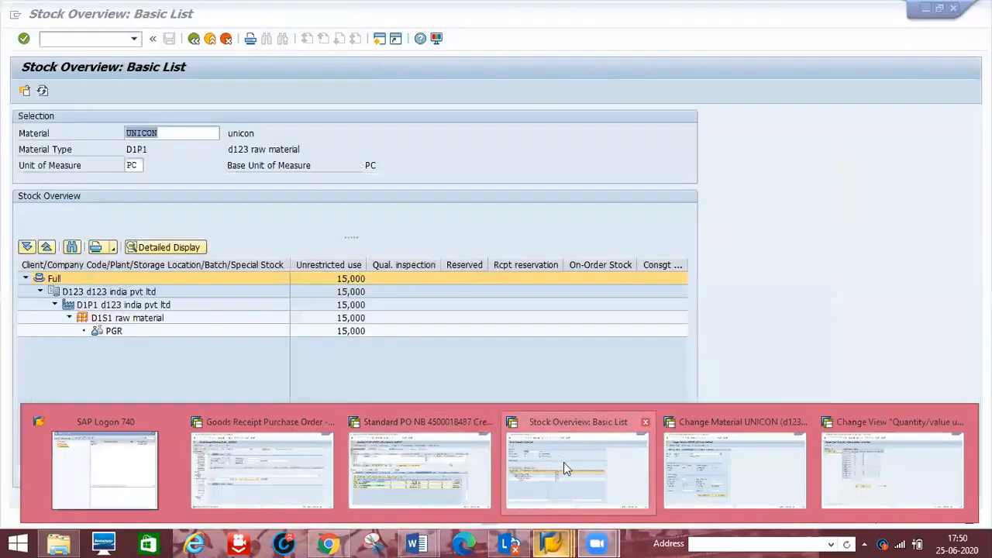
left_click(564, 463)
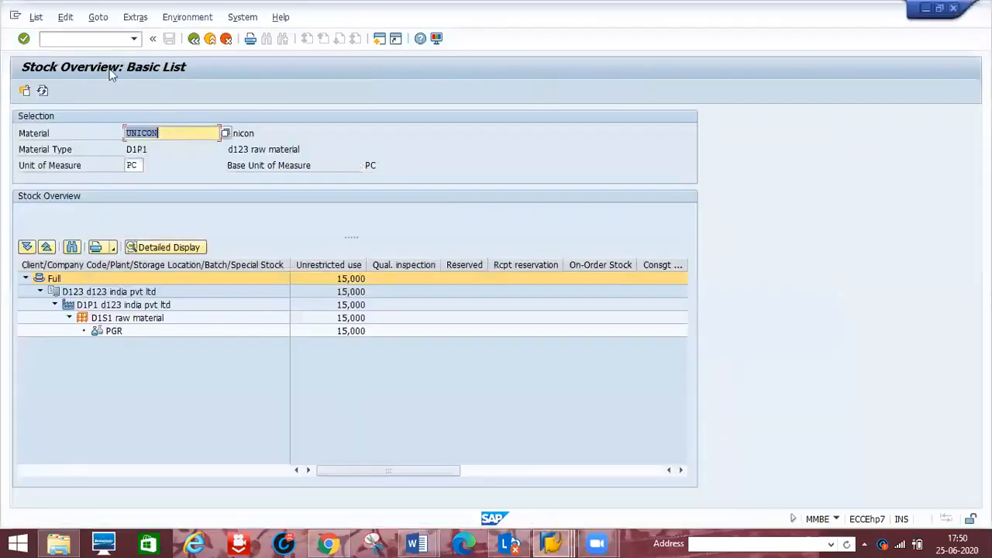
left_click(73, 39)
type("/NMIRO")
key("Return")
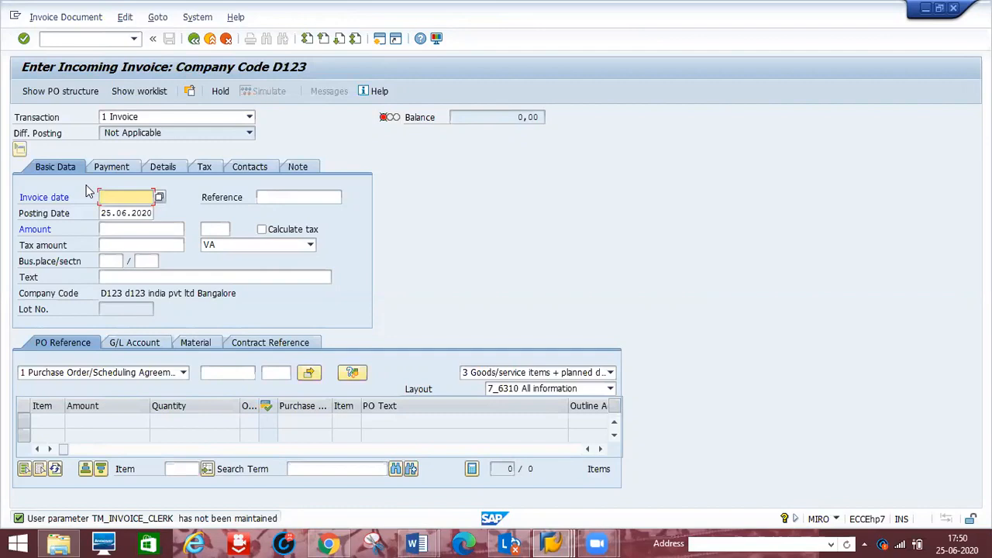
type("25062020")
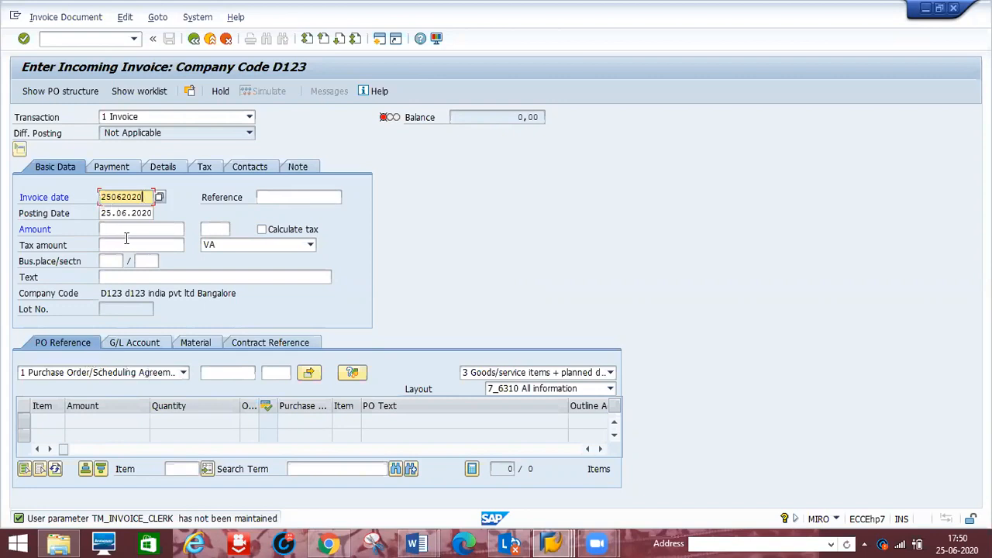
Enter the number of UNICON's purchase order as the invoice's Purchase Order/Scheduling Agreement reference and submit it
left_click(184, 374)
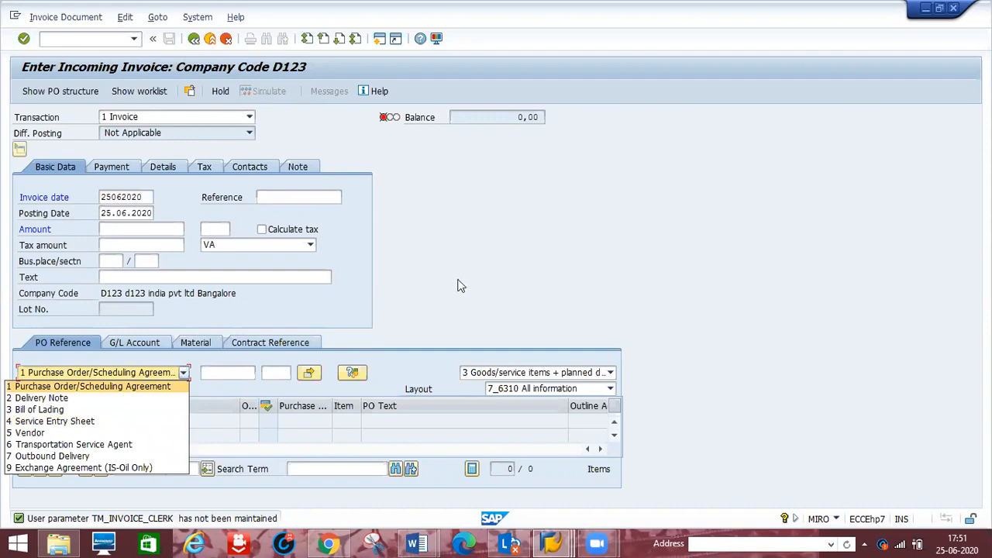
left_click(214, 435)
left_click(214, 377)
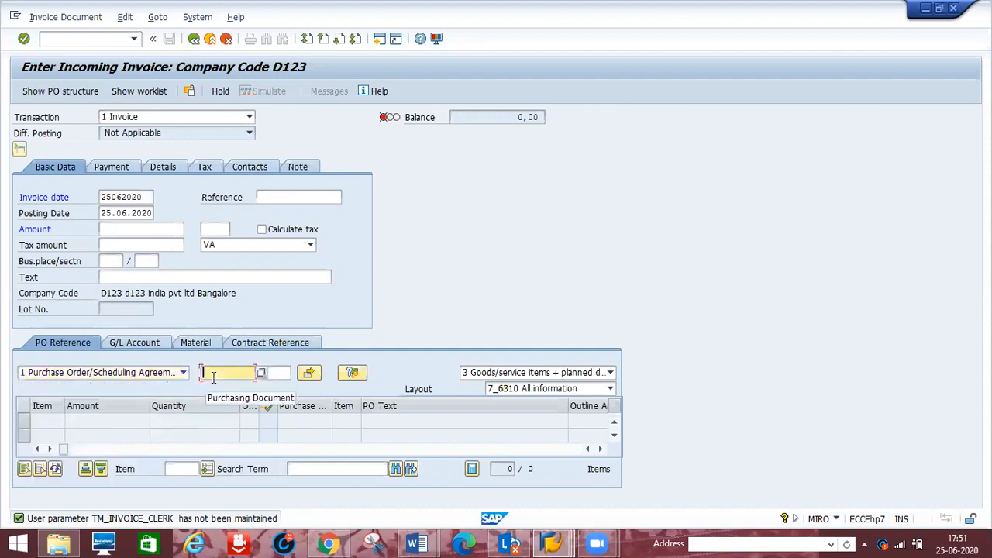
left_click(214, 377)
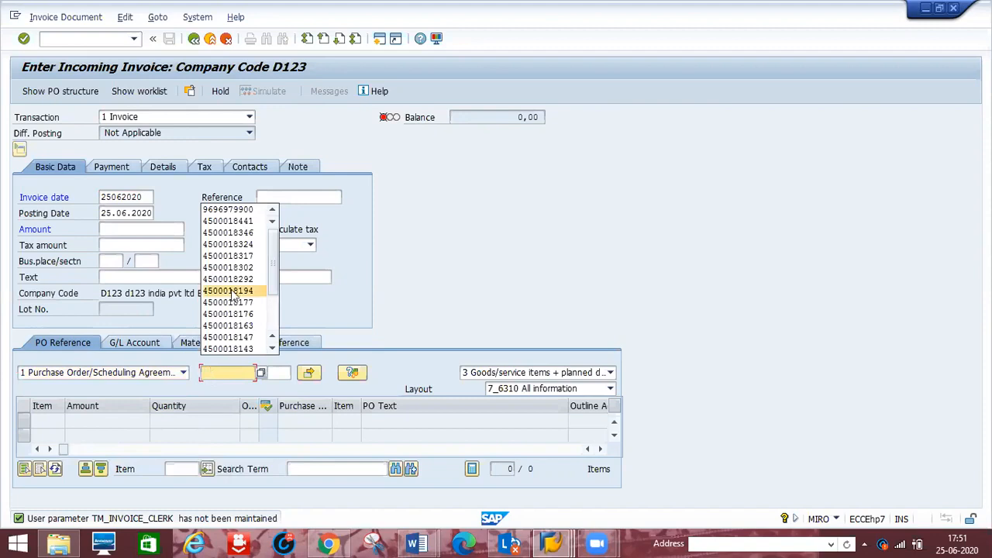
left_click(227, 222)
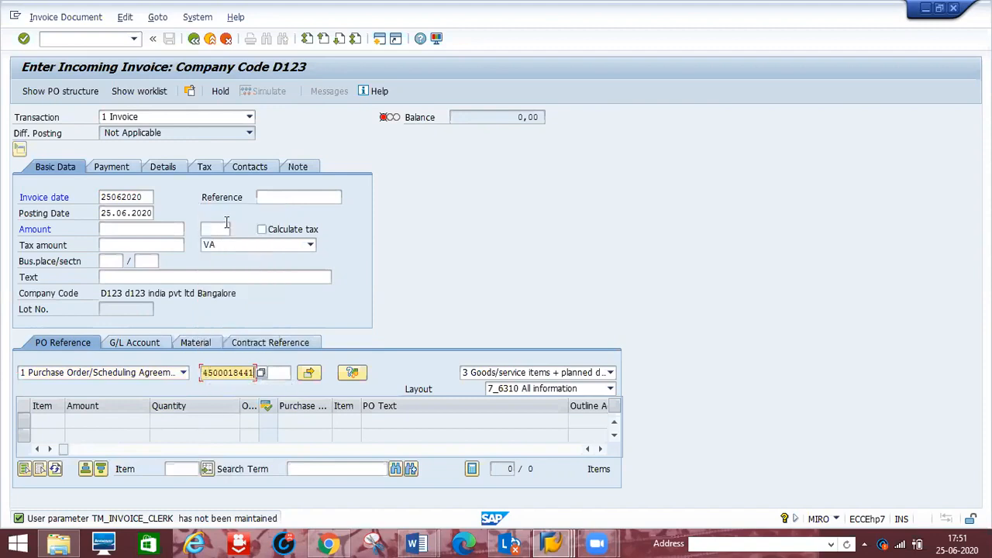
key("BackSpace")
key("BackSpace")
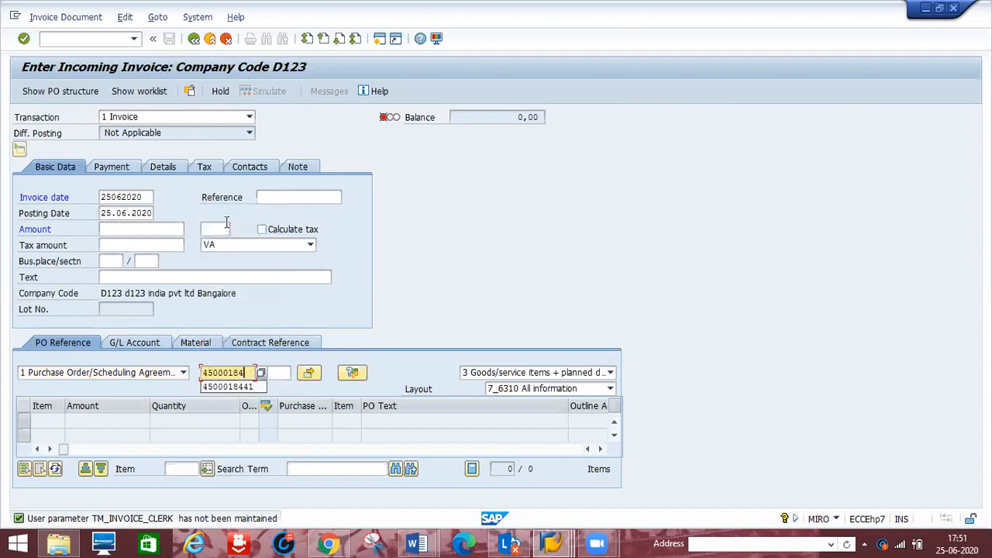
type("87")
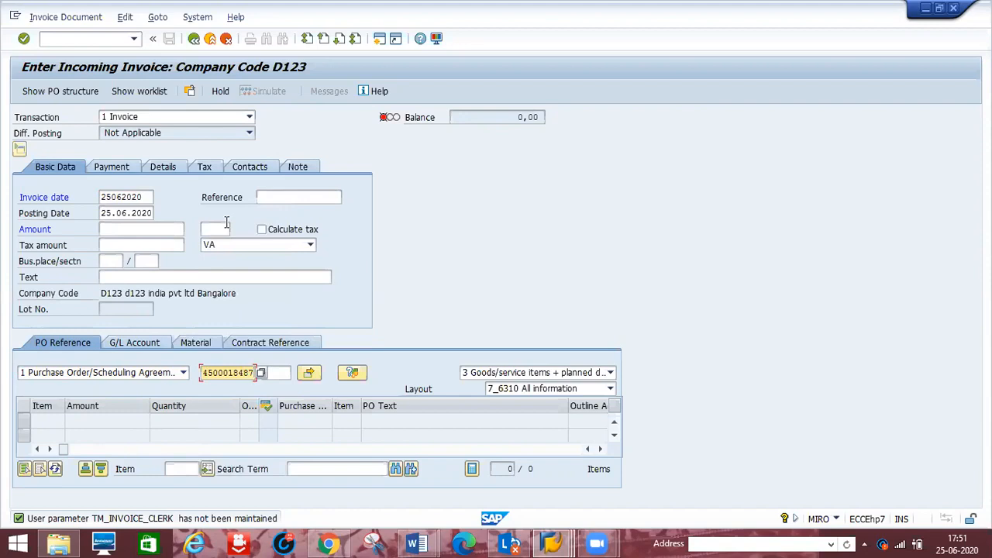
key("Return")
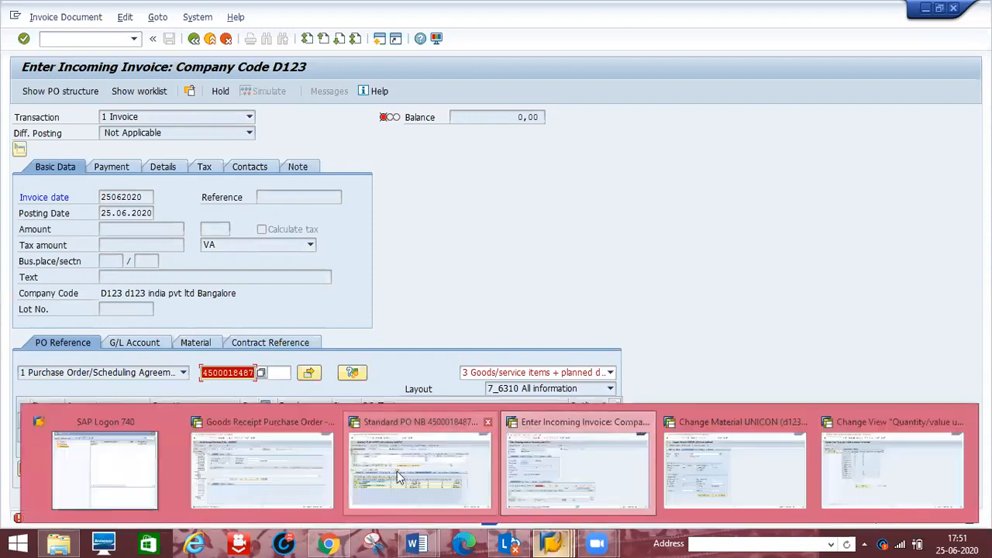
Exit UNICON's standard purchase order in its session and return to the incoming invoice
left_click(397, 471)
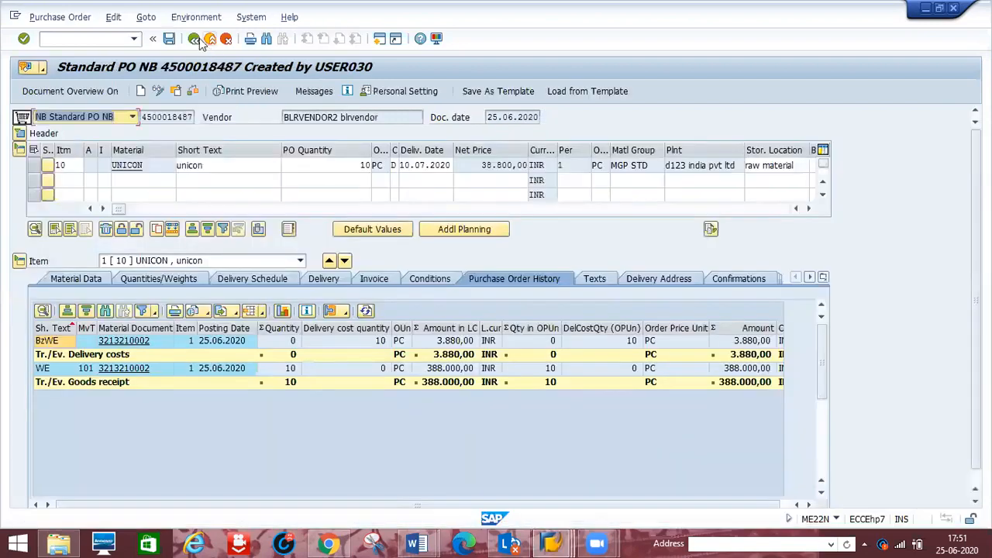
left_click(195, 39)
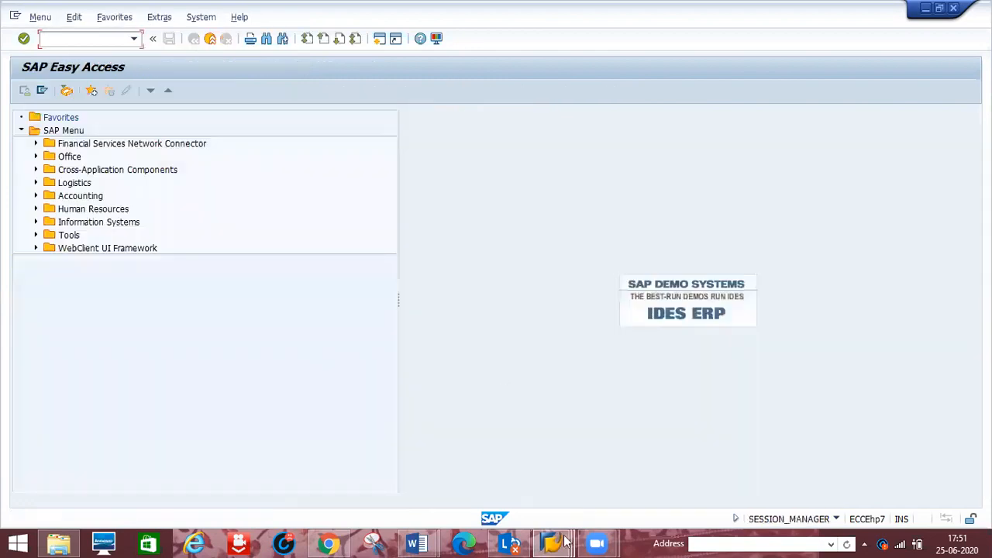
mouse_move(561, 541)
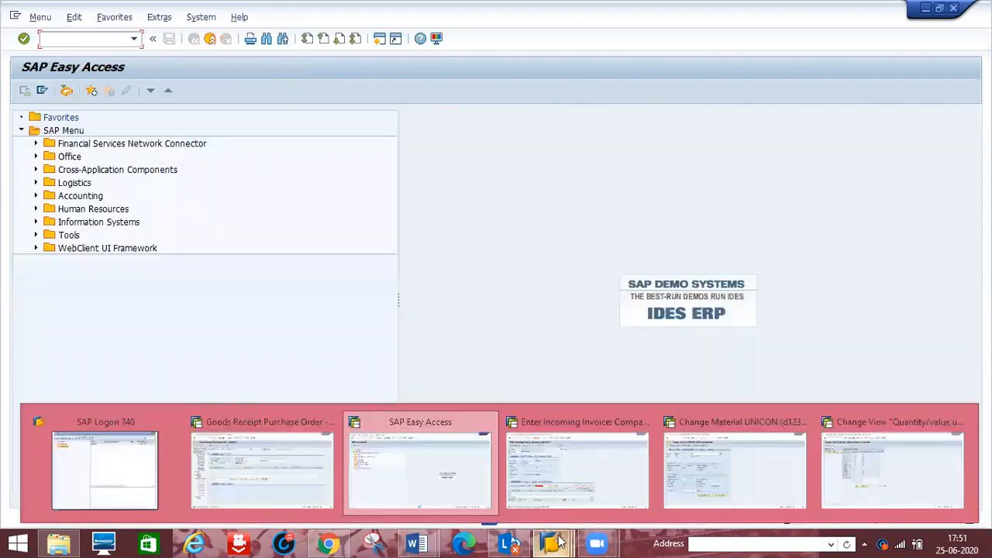
left_click(585, 473)
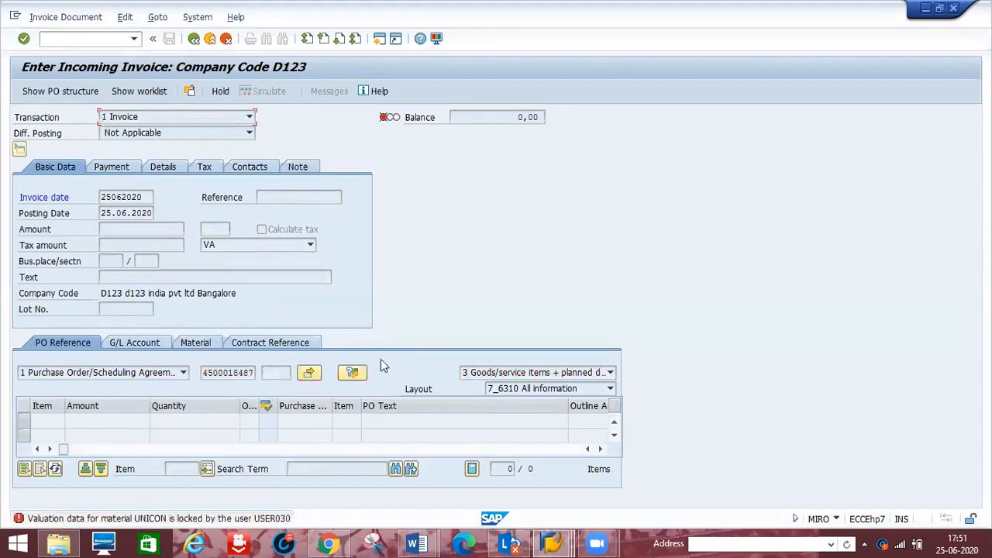
Leave UNICON's accounting data in the Change Material session, and load the purchase order's items into the incoming invoice
left_click(555, 540)
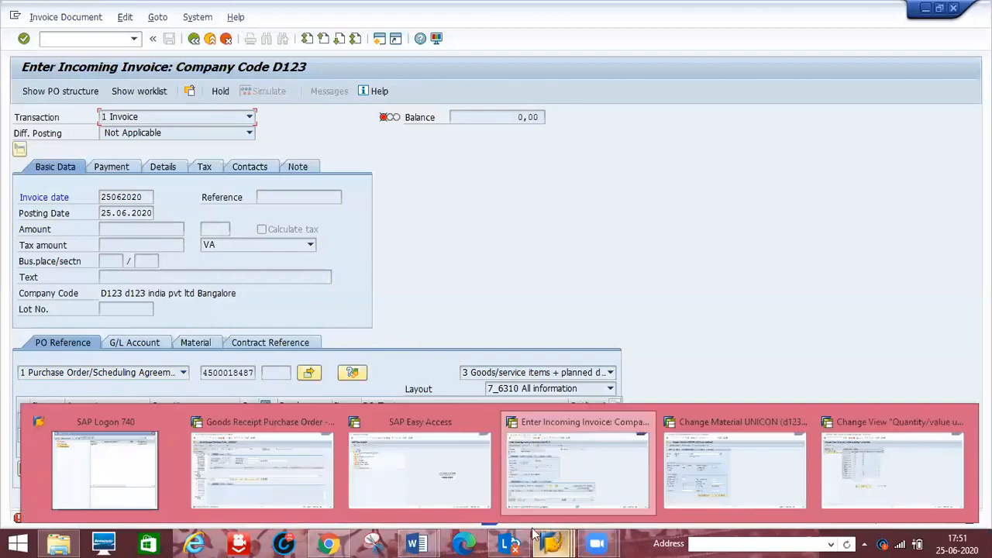
left_click(258, 477)
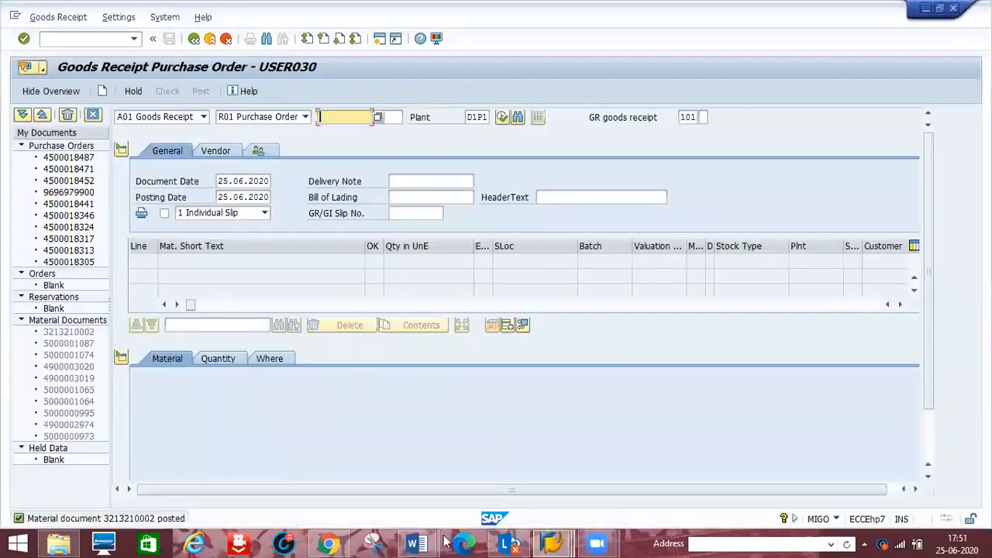
left_click(555, 540)
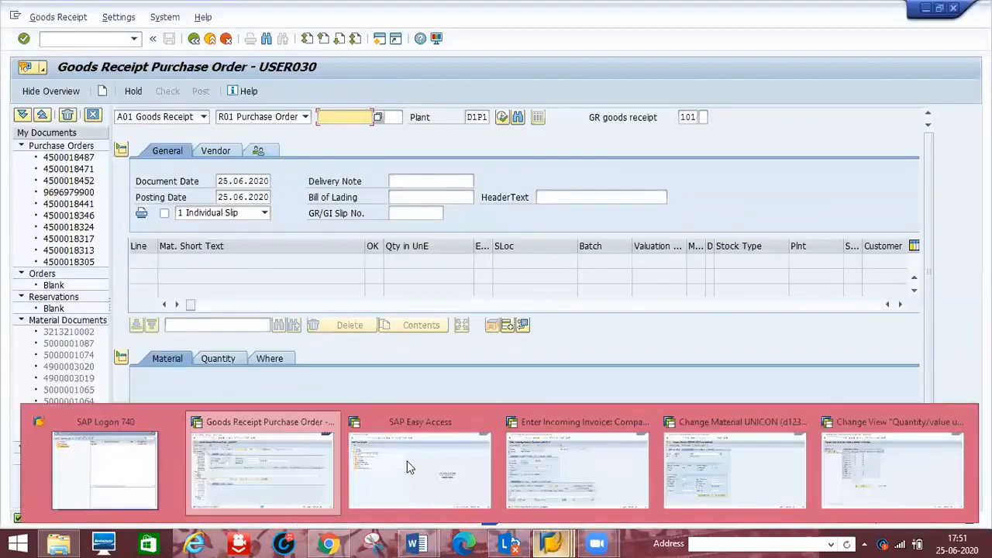
mouse_move(577, 481)
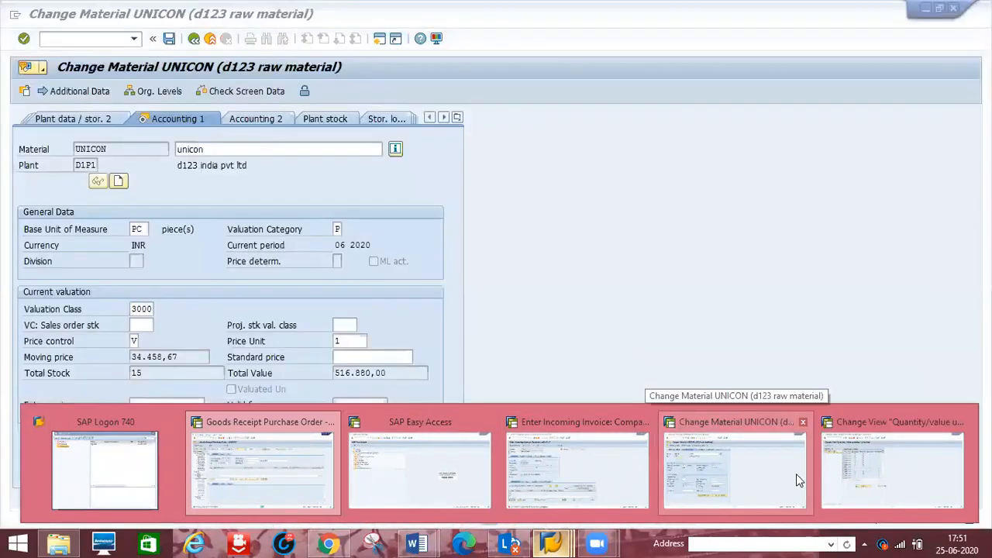
left_click(796, 474)
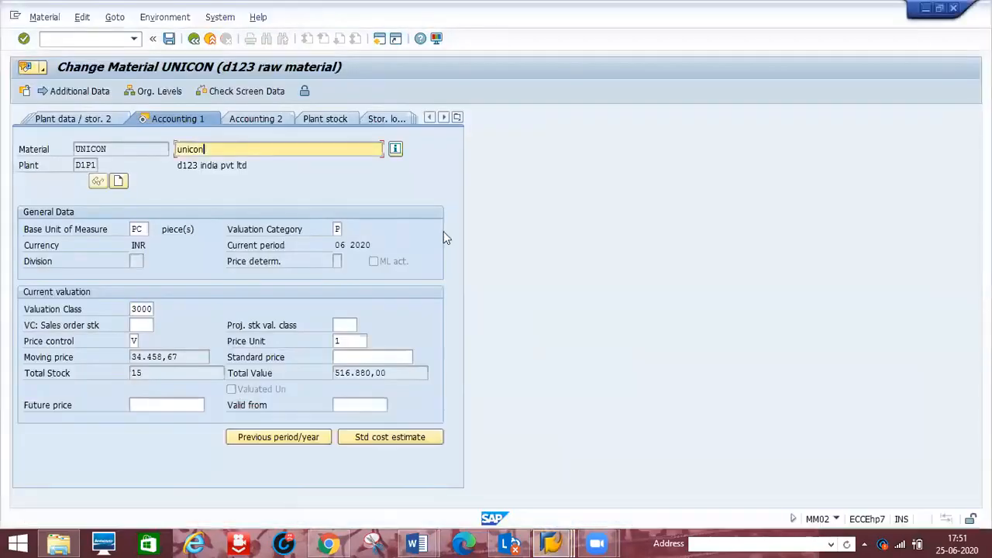
left_click(193, 39)
left_click(551, 543)
mouse_move(302, 478)
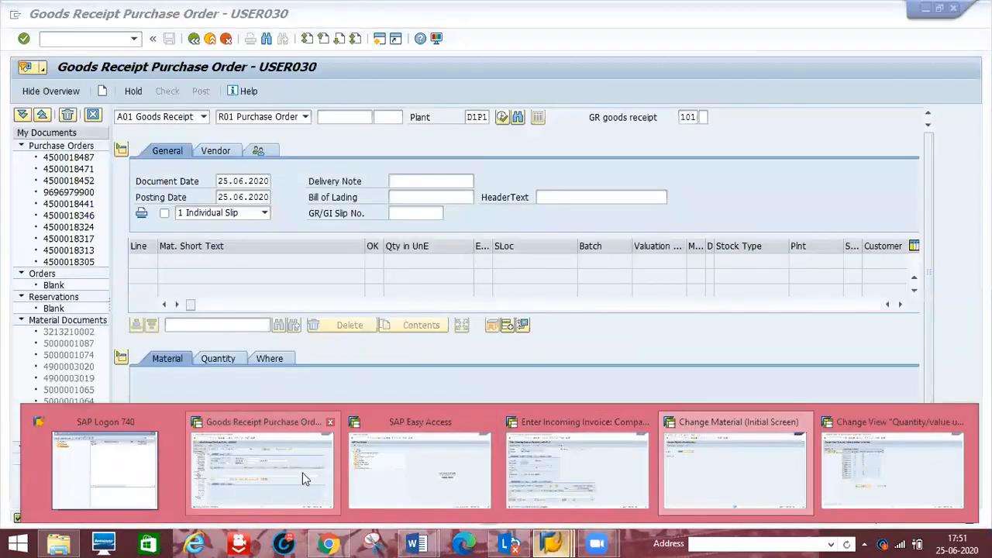
left_click(591, 490)
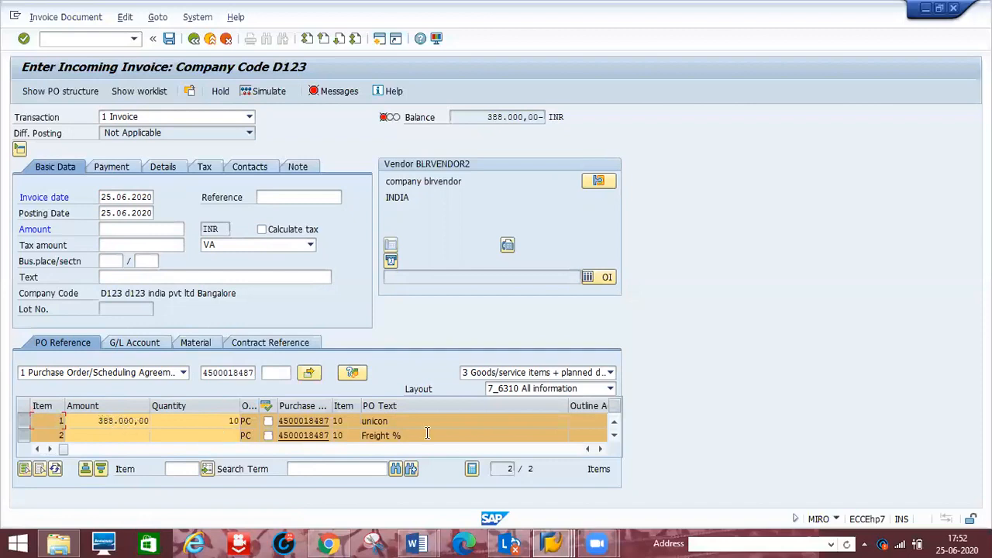
Check the tax codes available for the unicon item in the incoming invoice
left_click(601, 451)
left_click(601, 451)
left_click(602, 451)
left_click(602, 451)
left_click(602, 451)
left_click(602, 451)
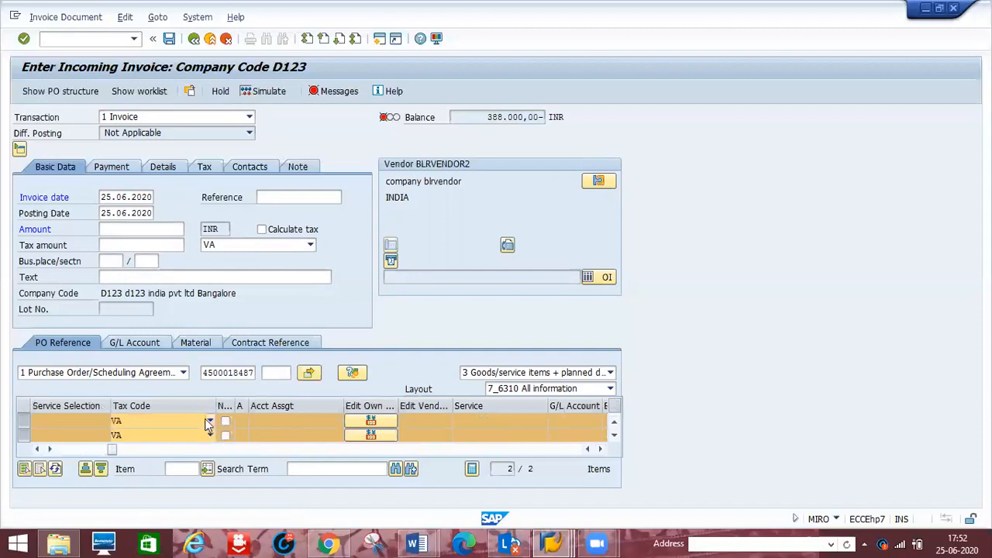
left_click(208, 423)
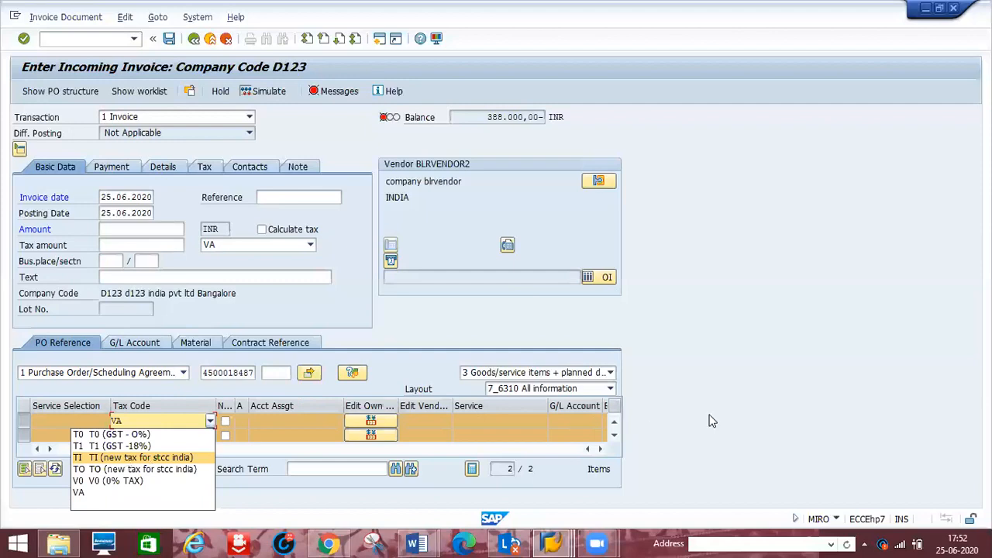
left_click(242, 476)
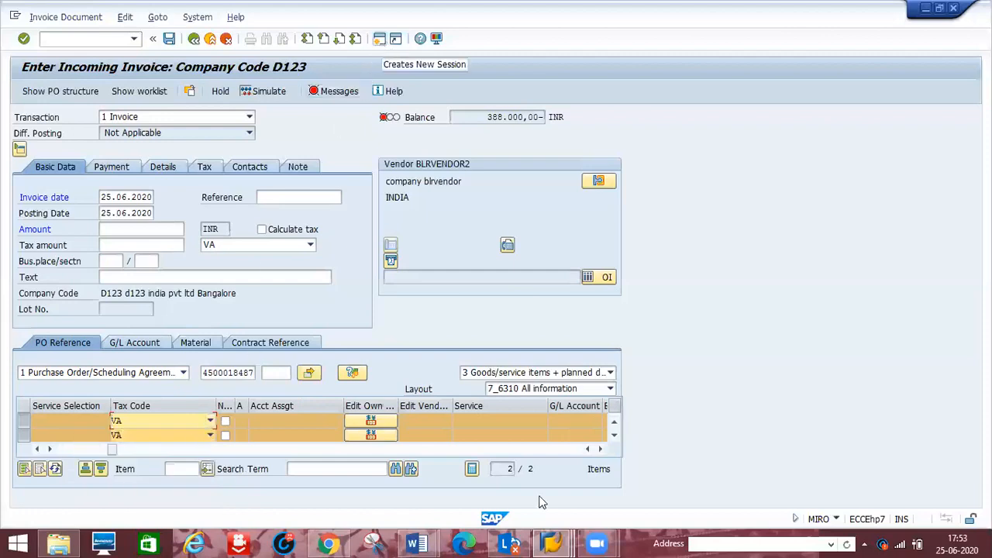
Switch to the Change Material session and start transaction OBBG for assigning countries to calculation procedures
mouse_move(552, 542)
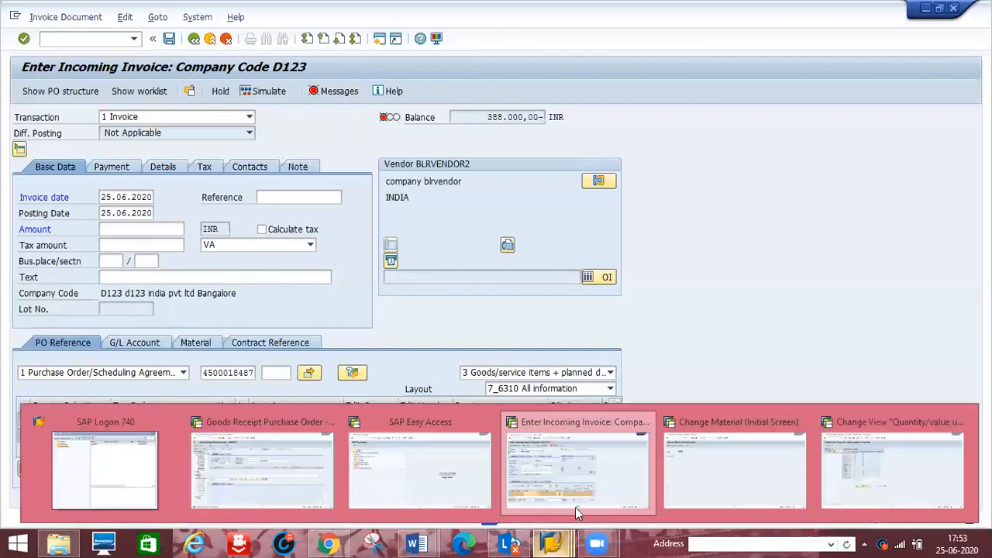
left_click(752, 463)
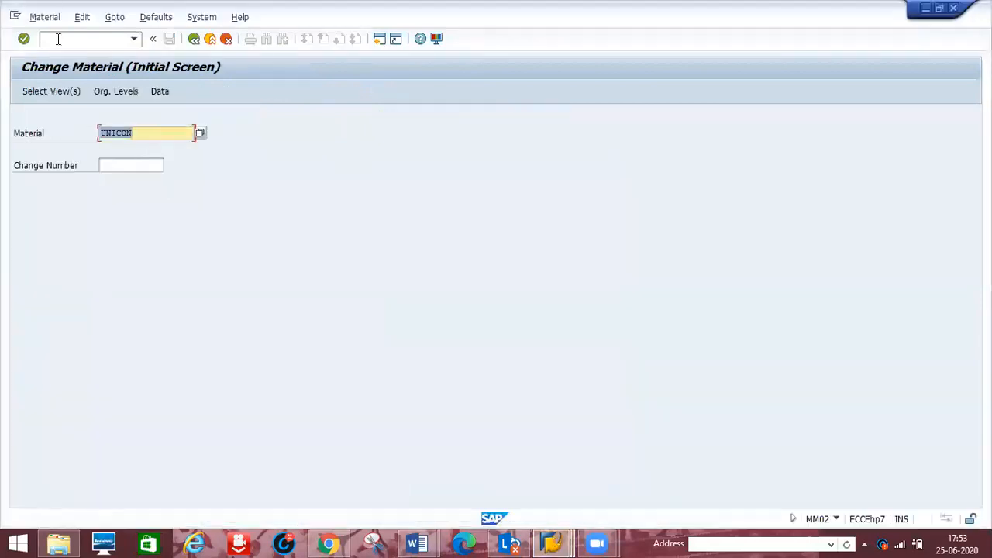
left_click(58, 39)
type("/NM")
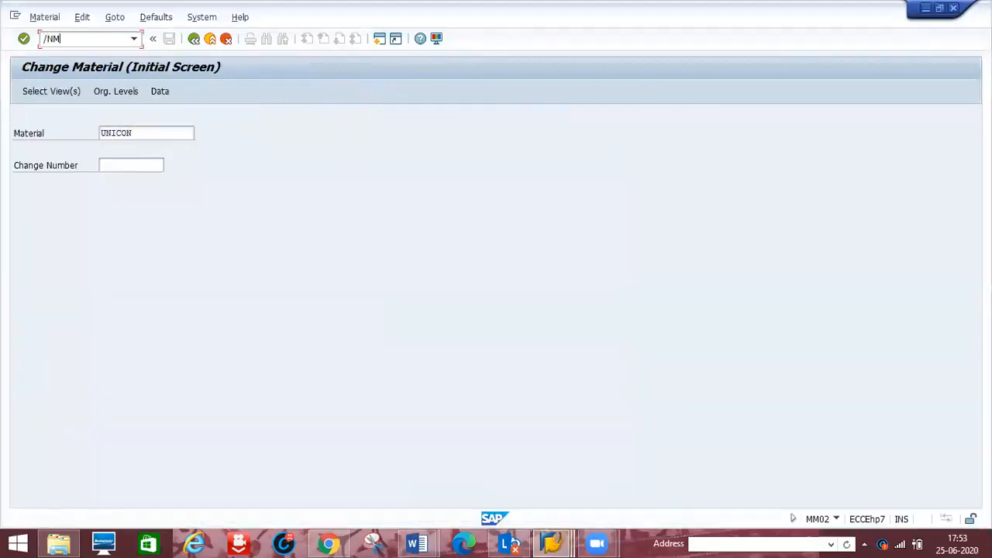
key("BackSpace")
type("OBBG")
key("Return")
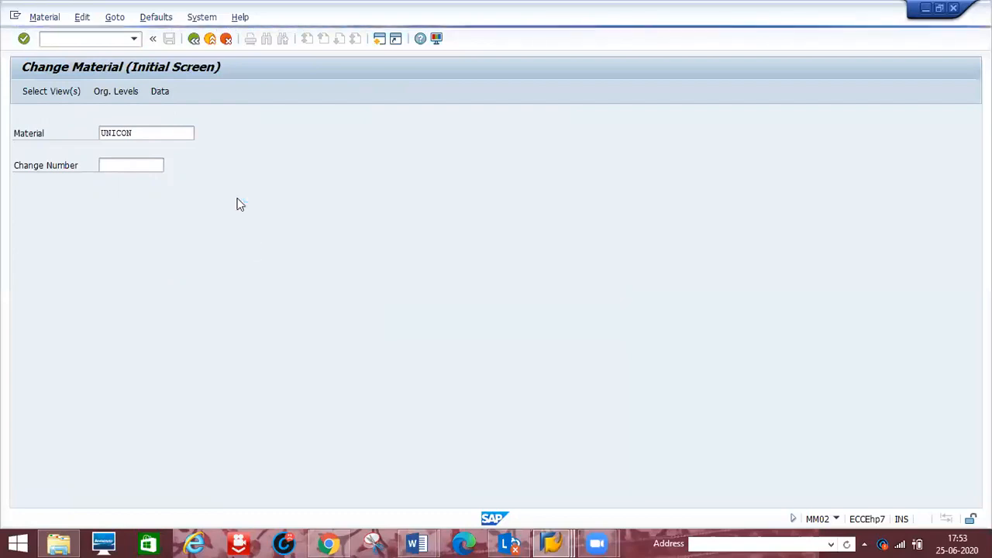
Find country IN in the country assignment table and set India's tax calculation procedure to D123
left_click(152, 439)
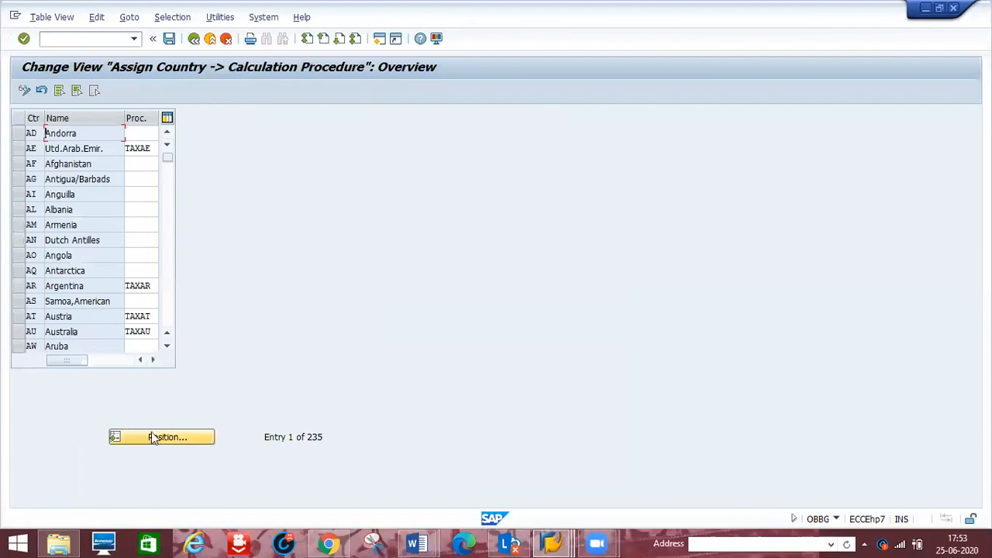
type("IN")
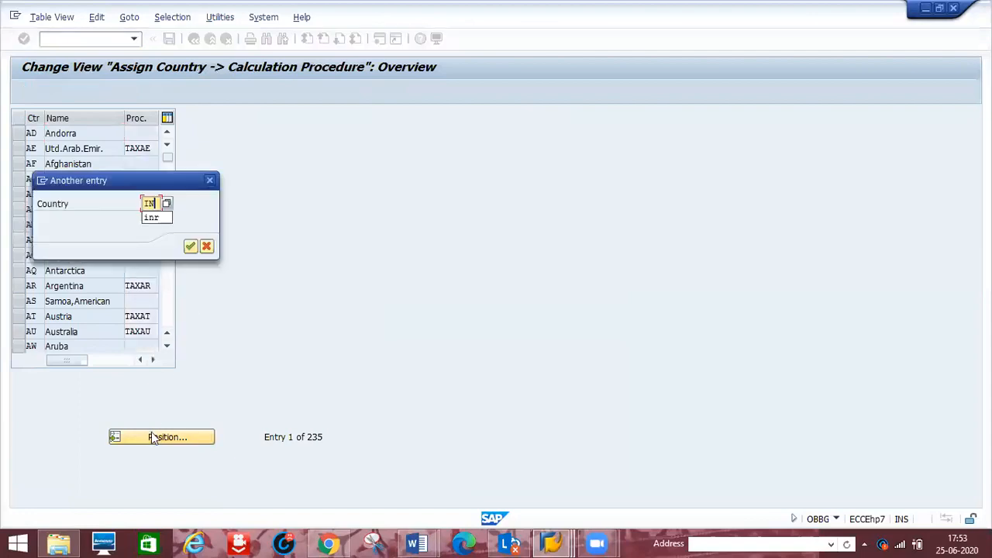
key("Return")
left_click(150, 134)
key("BackSpace")
key("BackSpace")
key("BackSpace")
key("BackSpace")
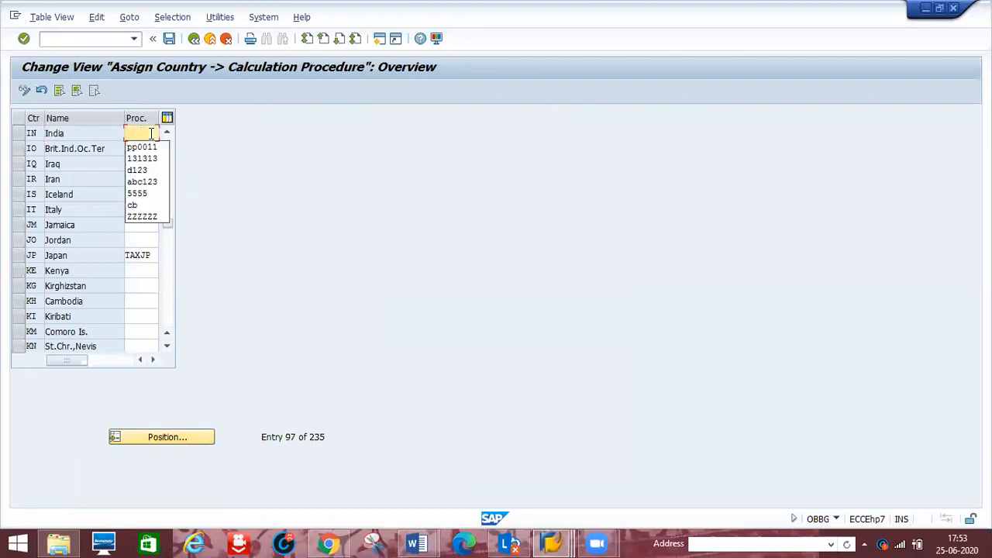
left_click(137, 170)
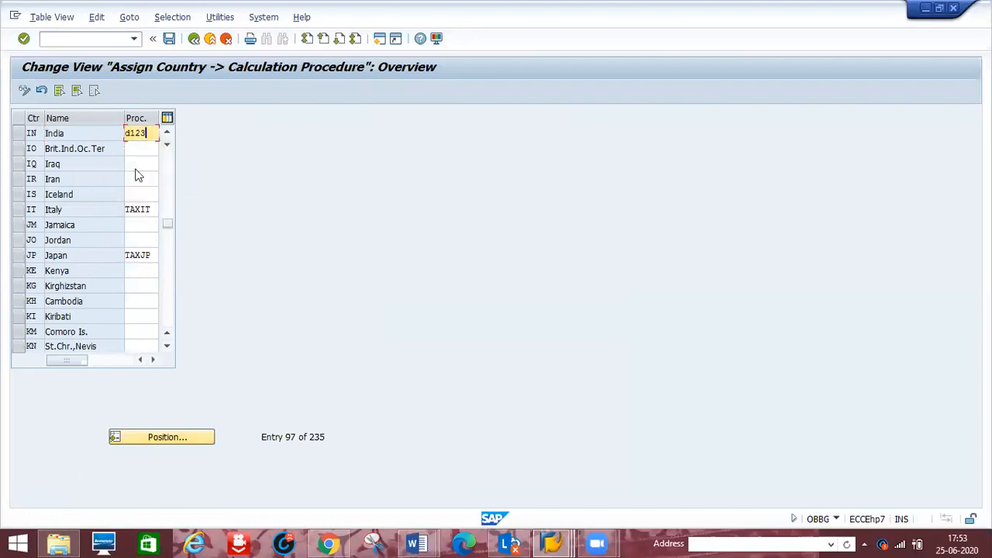
Save the changed country assignment under the proposed Manu config customizing request
key("Return")
left_click(170, 41)
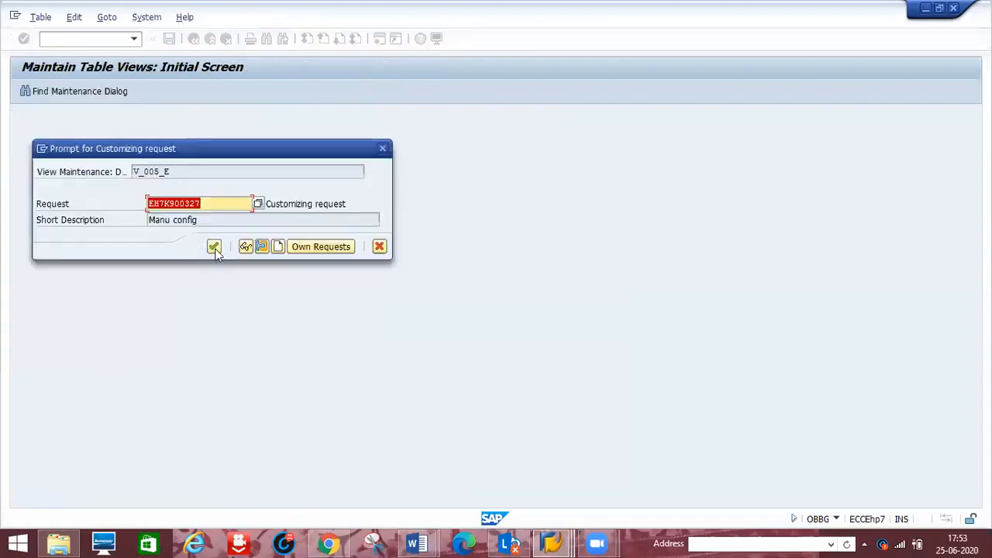
left_click(214, 247)
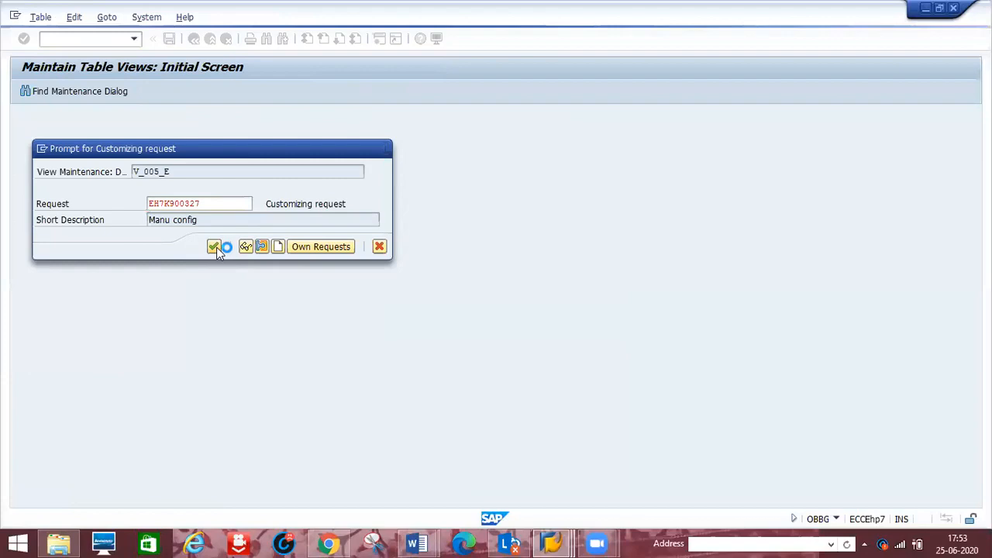
Return to the incoming invoice session and restart transaction MIRO with an empty invoice
left_click(541, 543)
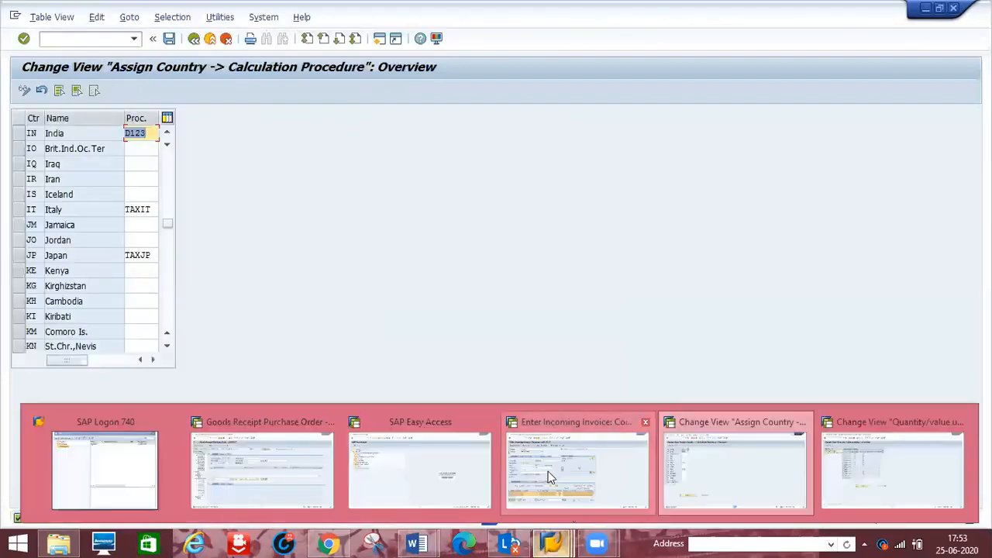
left_click(548, 472)
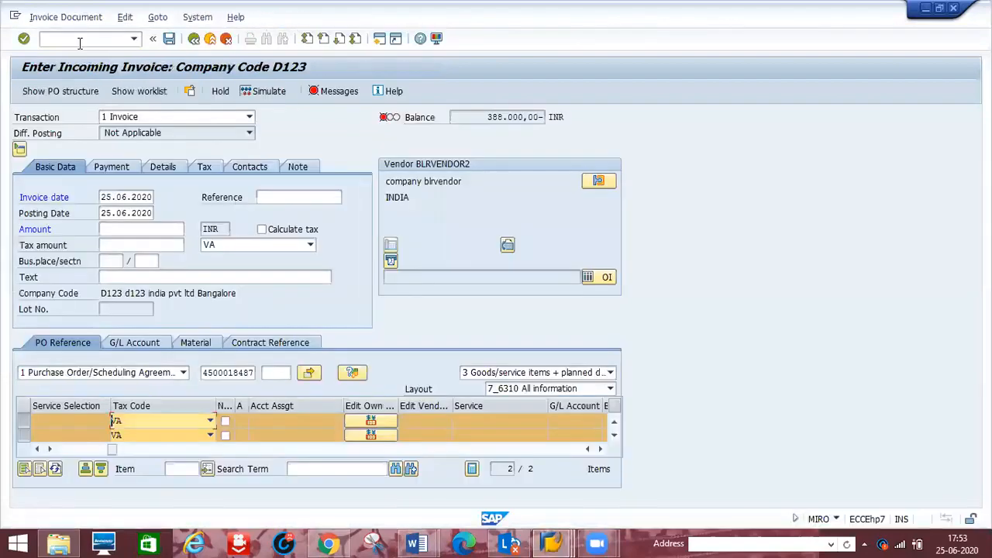
left_click(80, 41)
type("/NMI")
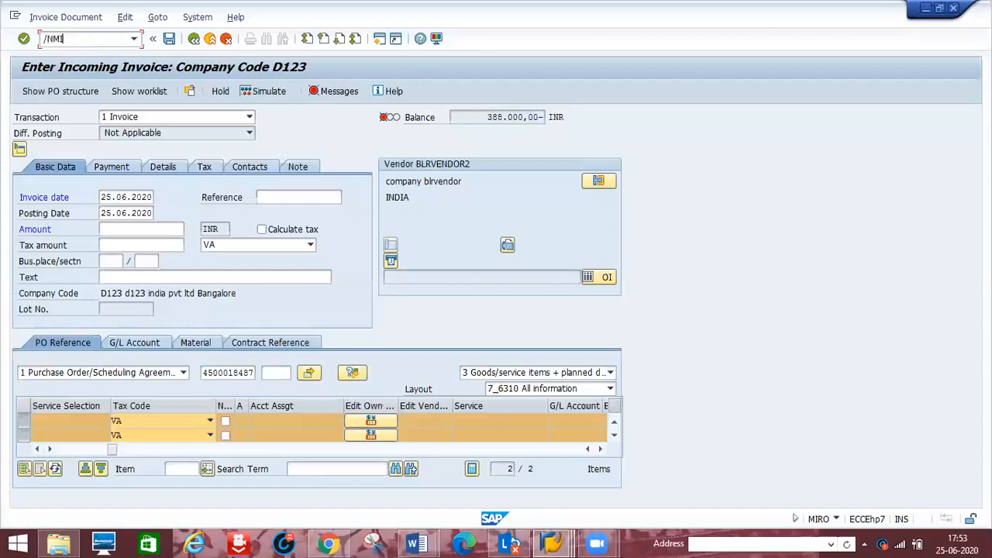
type("RO")
key("Return")
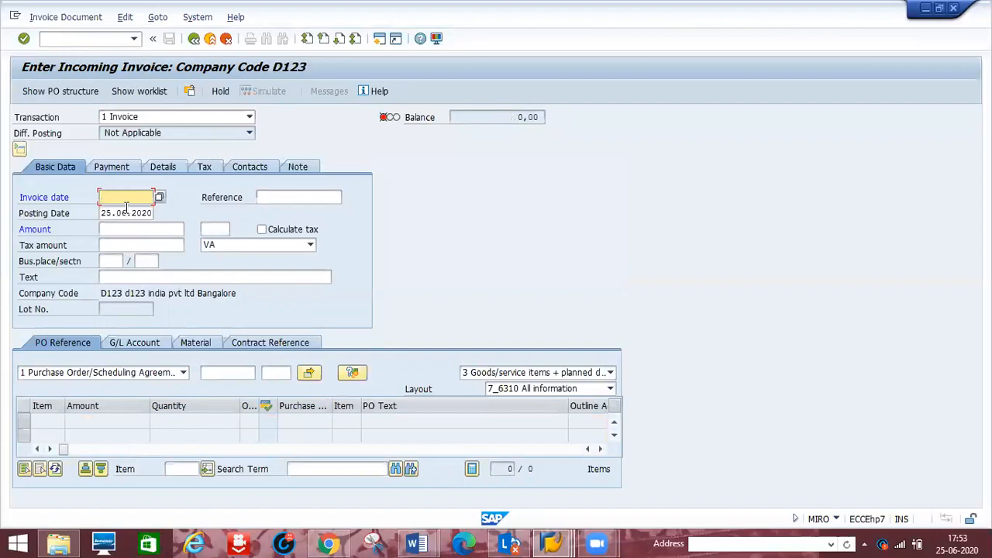
Enter 25.06.2020 as the invoice date and load the items of UNICON's purchase order into the invoice
left_click(118, 198)
left_click(121, 211)
left_click(218, 373)
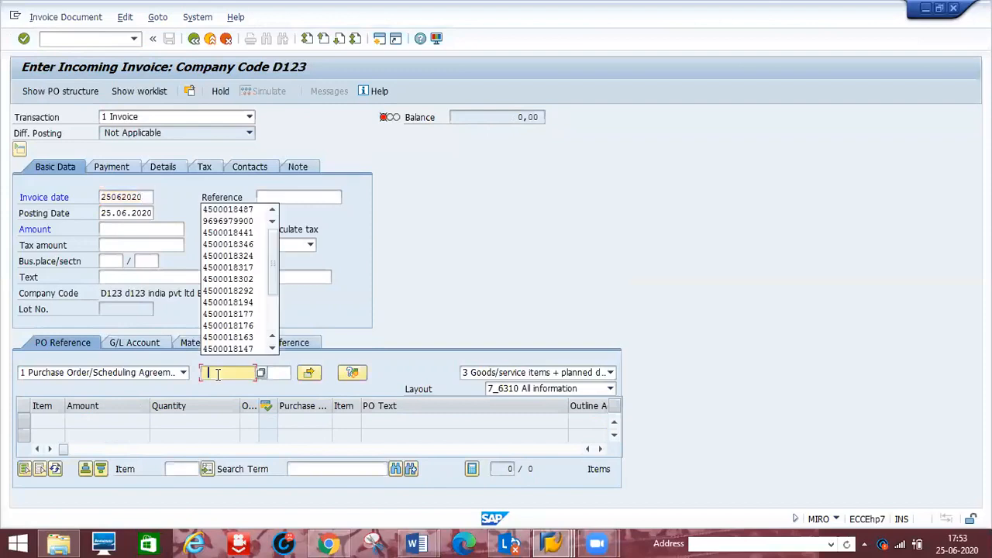
left_click(236, 210)
key("Return")
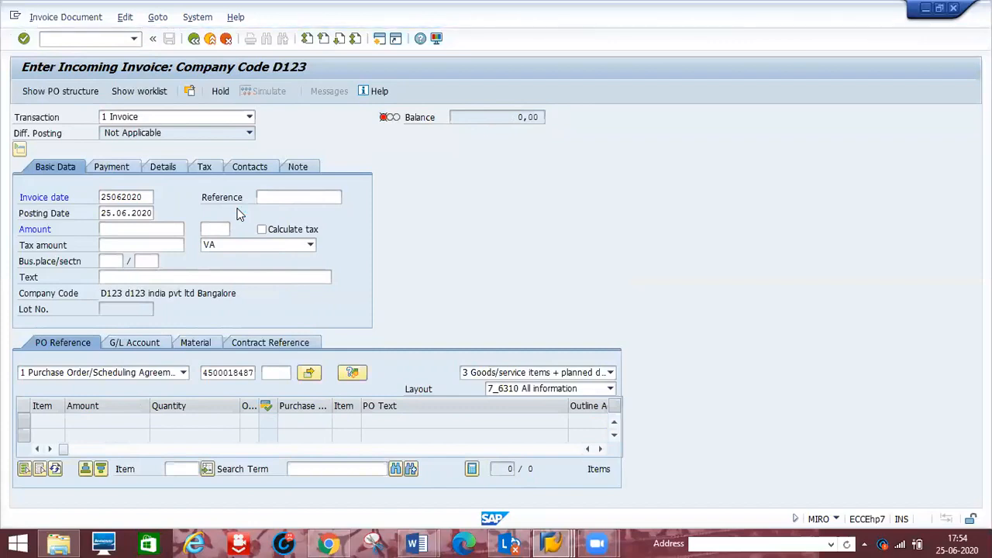
Set the tax code to D1 (tax code) for the unicon item and in the invoice's basic data
left_click(601, 450)
left_click(602, 449)
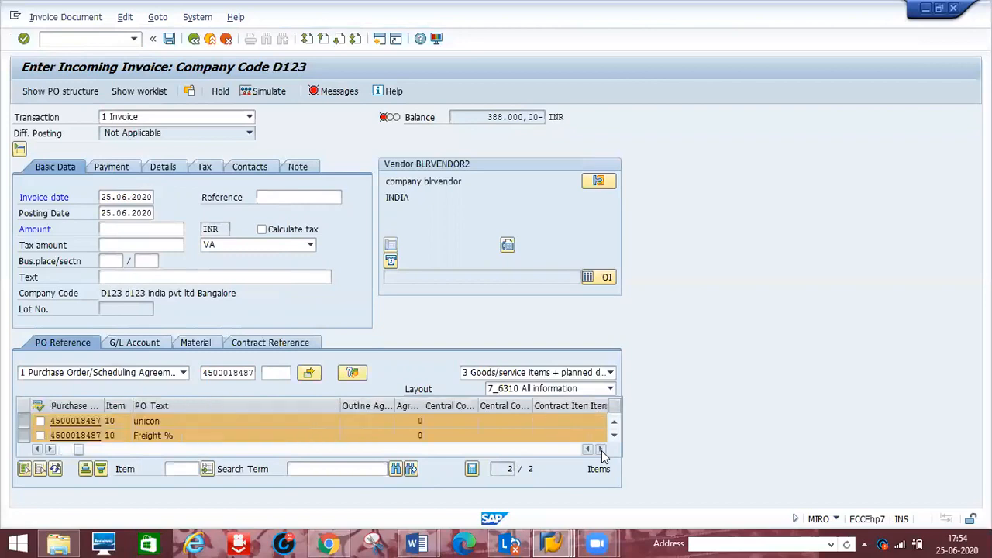
left_click(602, 450)
left_click(601, 449)
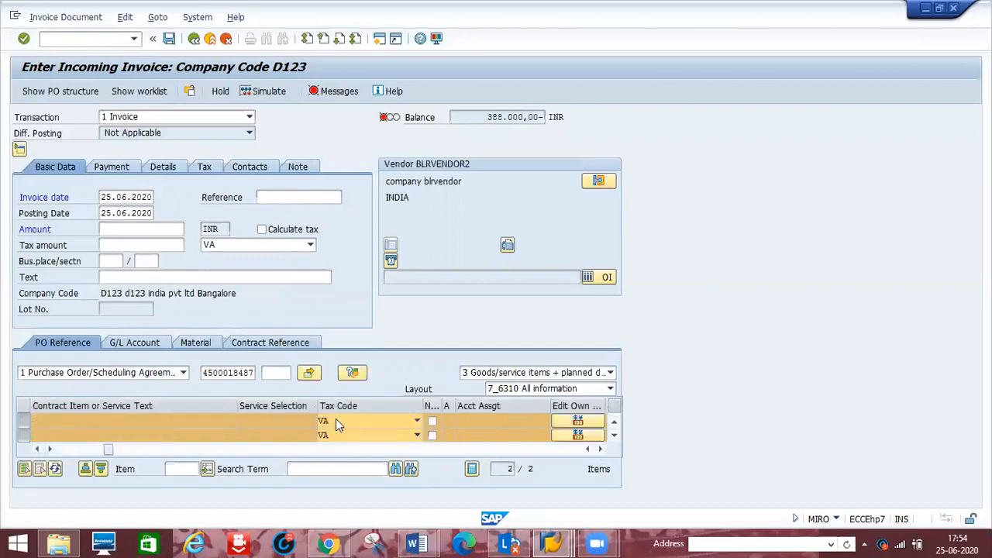
left_click(336, 418)
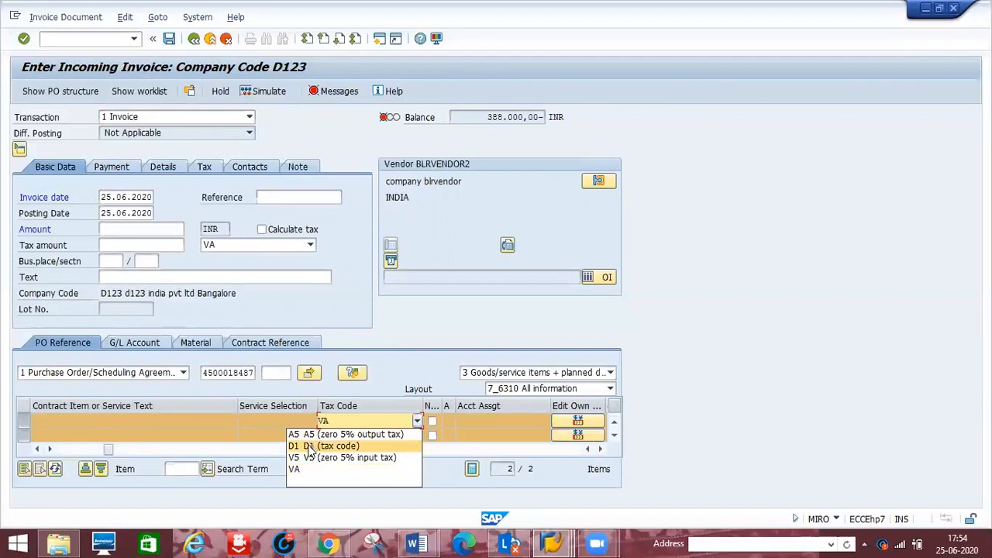
left_click(308, 447)
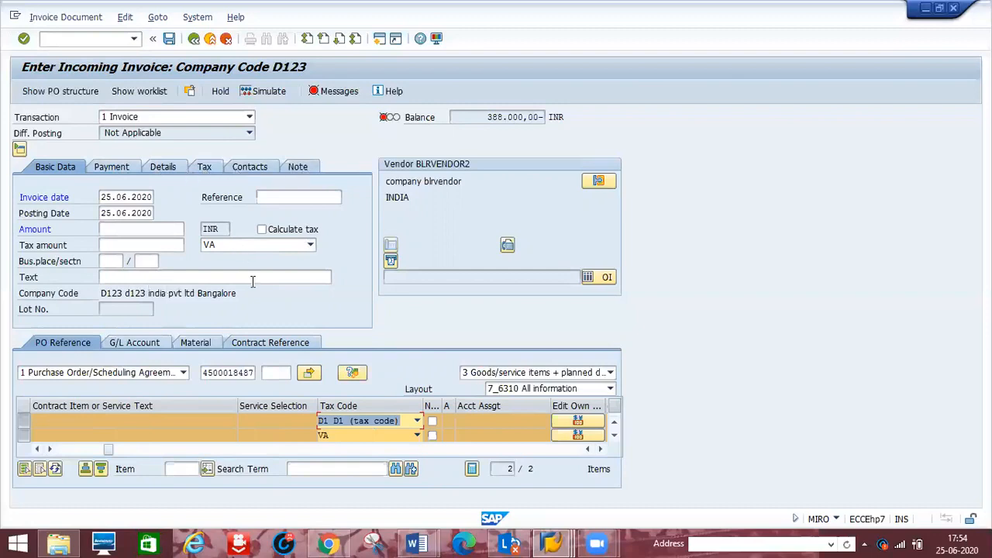
left_click(239, 245)
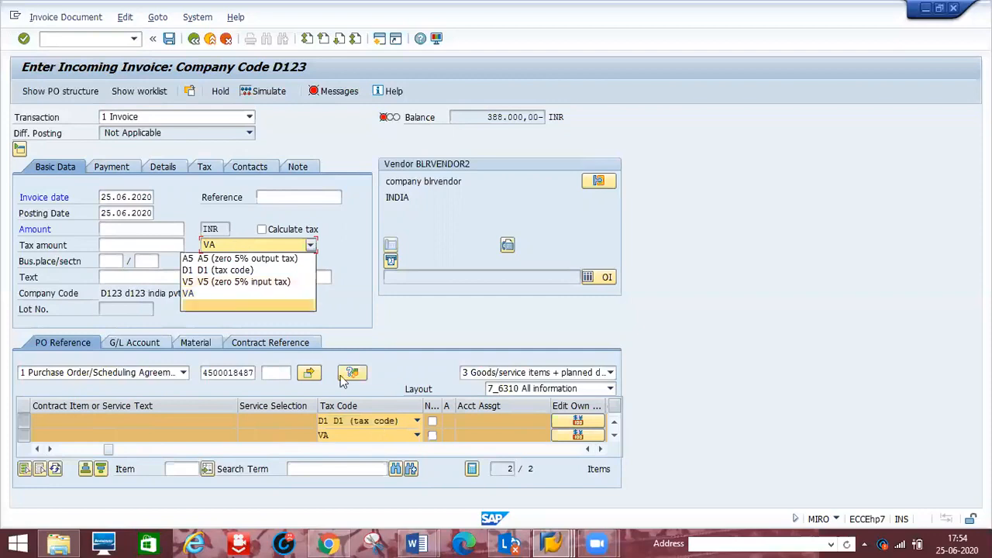
left_click(229, 270)
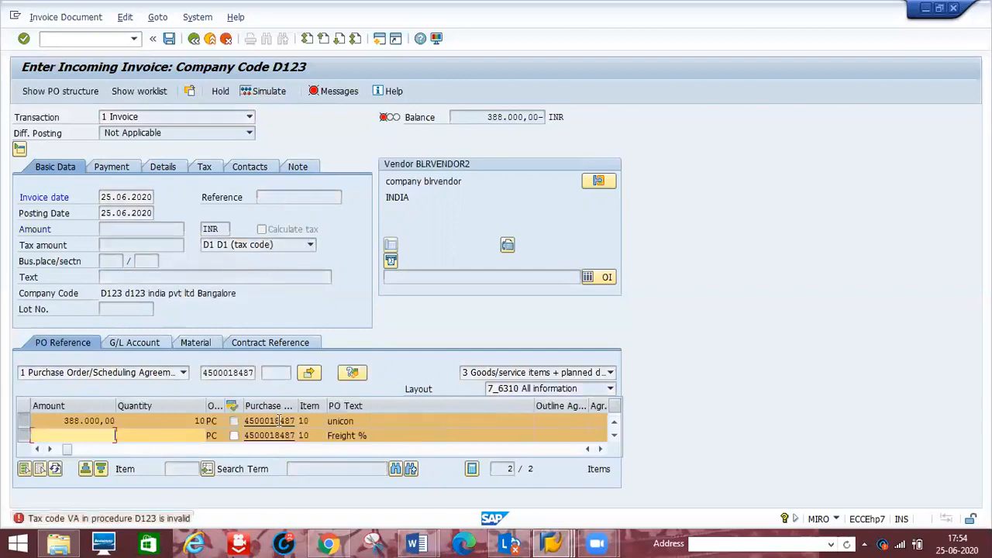
Set the Freight % item's tax code to D1 (tax code) and submit the invoice entries
left_click(602, 451)
left_click(603, 451)
left_click(603, 451)
left_click(603, 451)
left_click(602, 451)
left_click(527, 436)
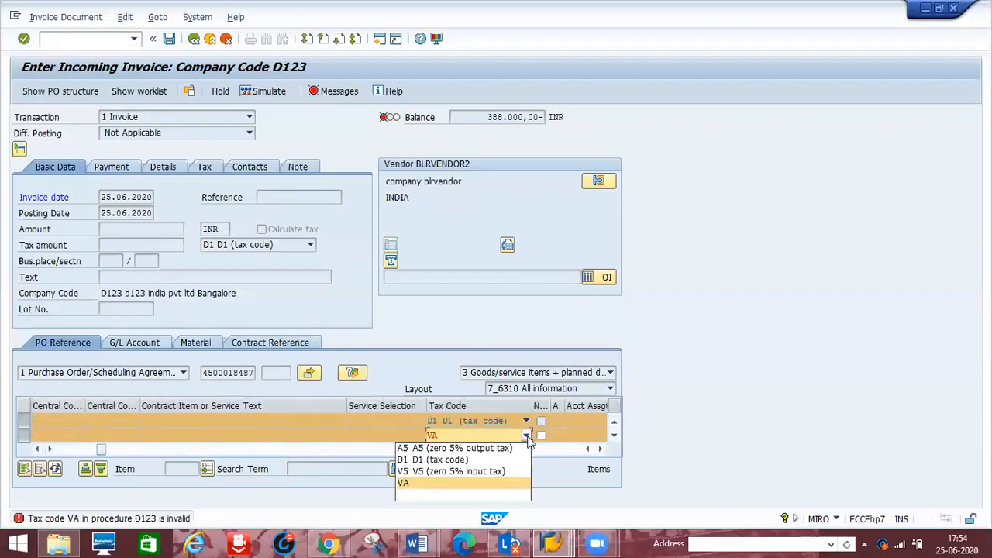
left_click(449, 461)
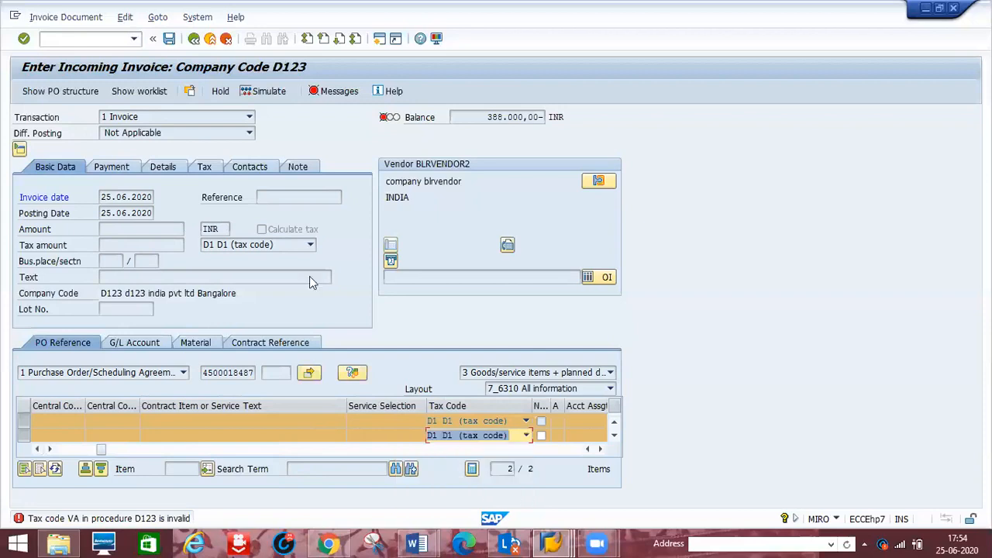
key("Return")
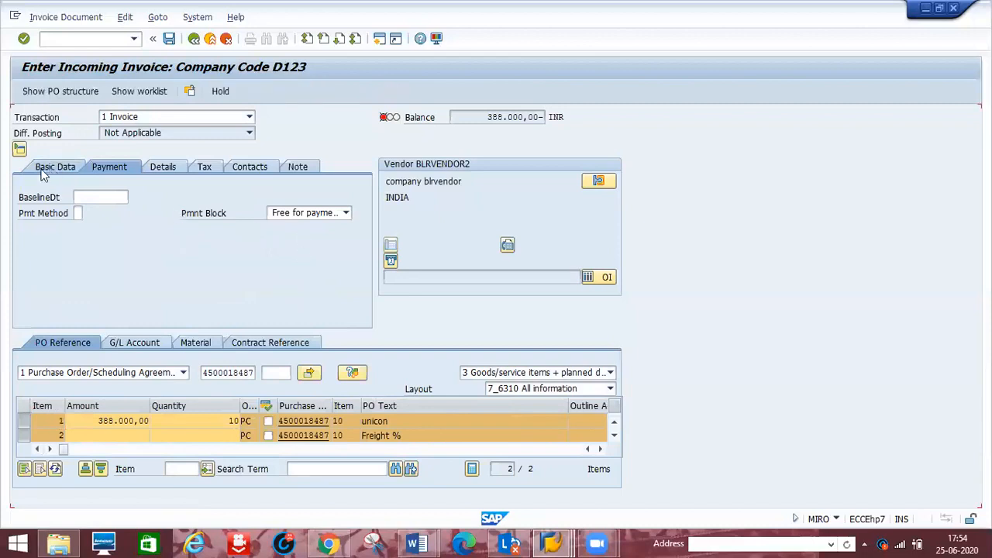
Enter 25.07.2020 as the payment baseline date and turn on automatic tax calculation in the basic data
key("Return")
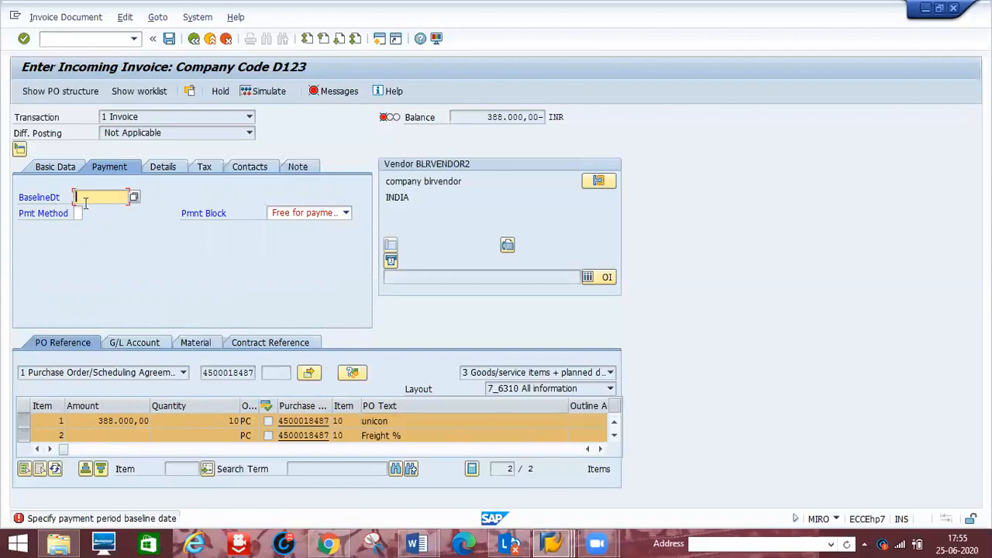
type("25072")
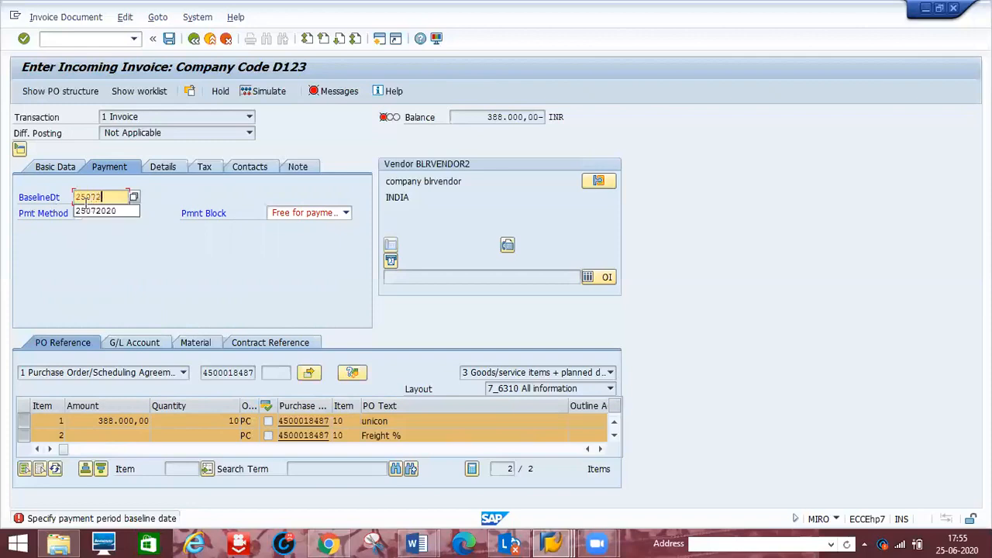
left_click(86, 209)
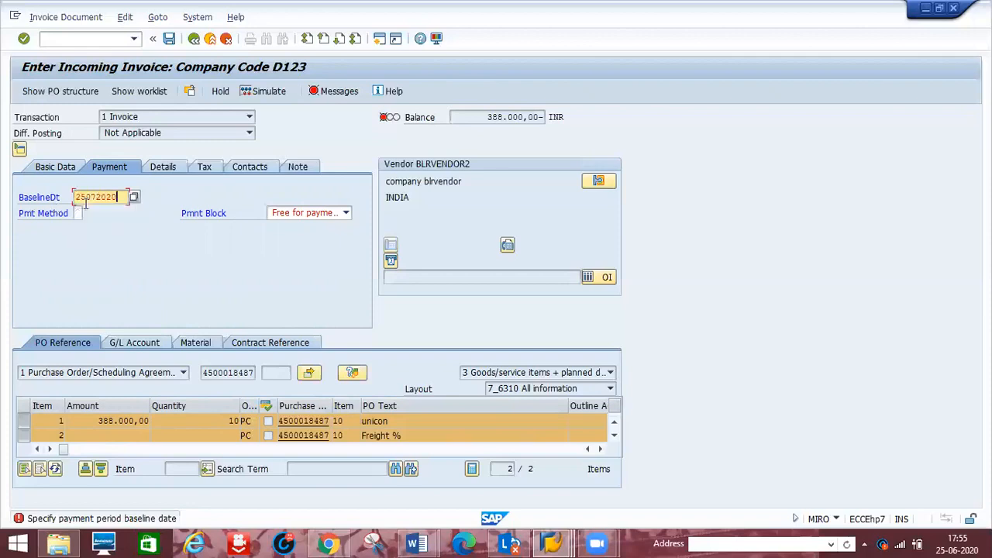
left_click(52, 172)
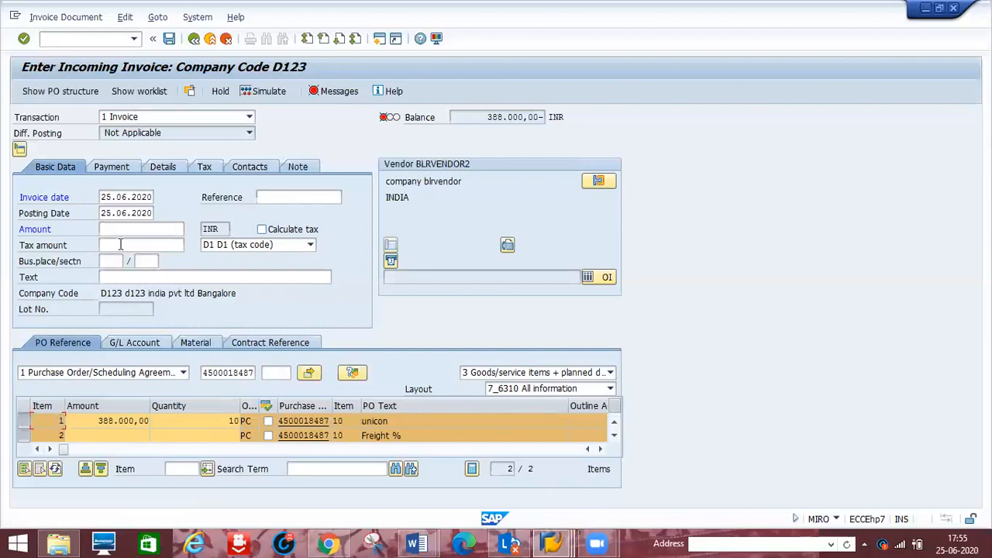
left_click(262, 231)
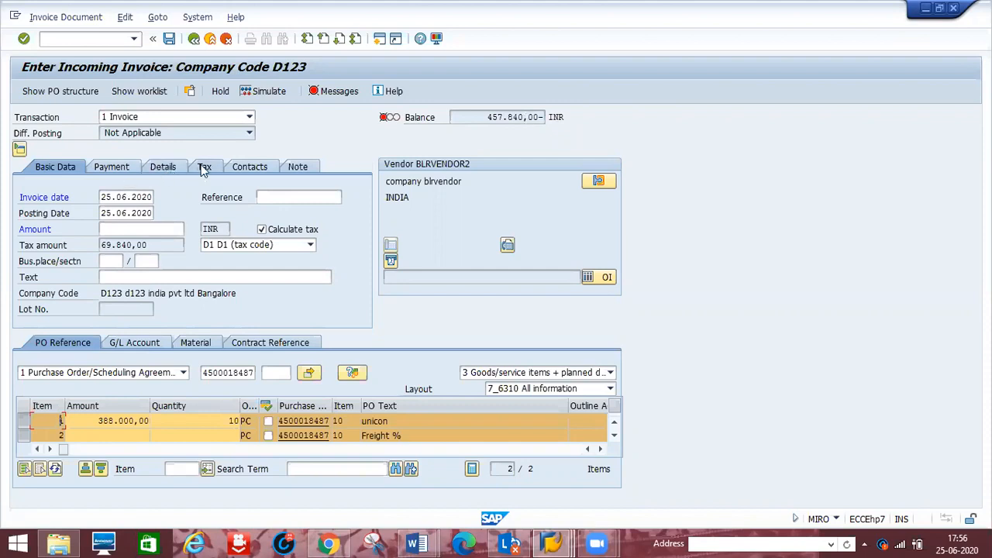
Review the invoice header's details, including unplanned delivery costs, and its tax data, contacts and note
left_click(159, 168)
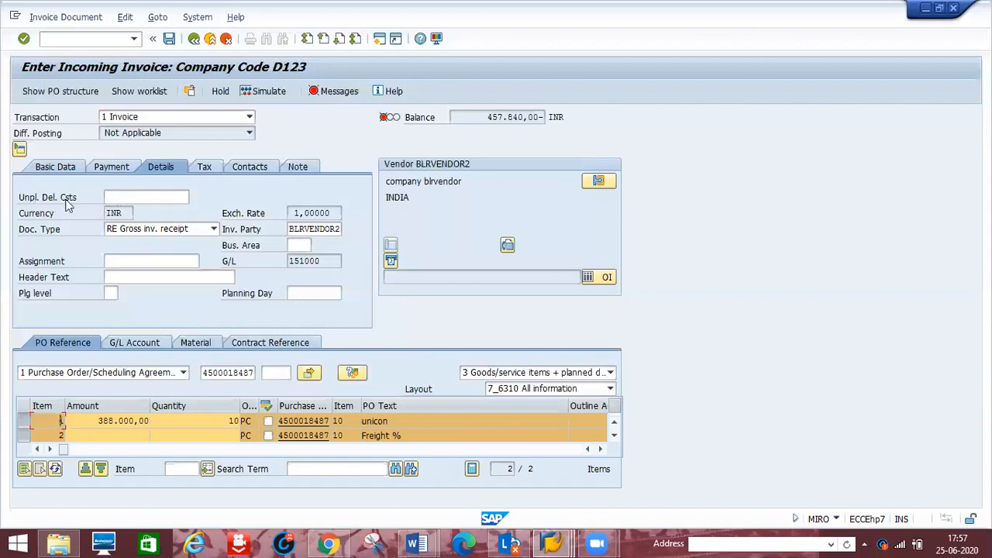
left_click(116, 196)
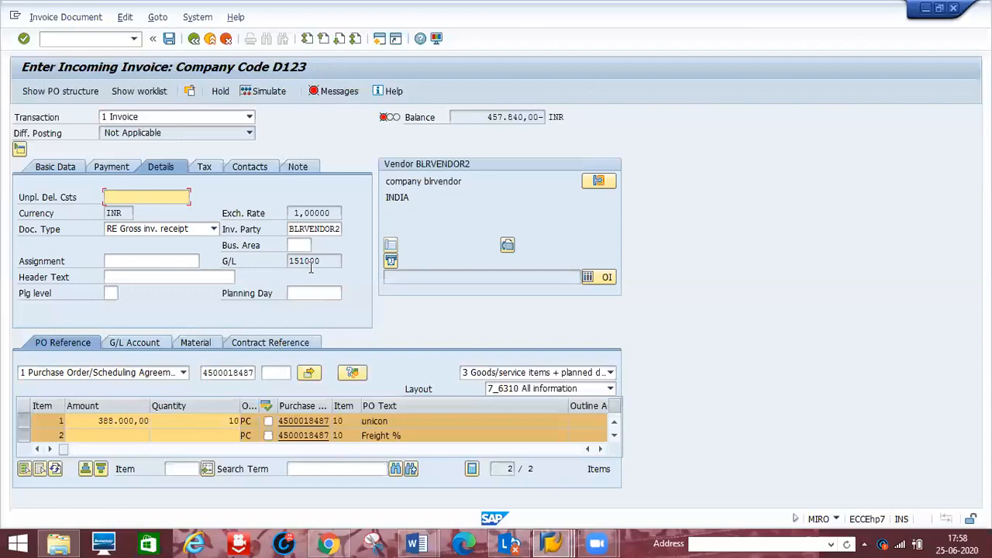
left_click(204, 169)
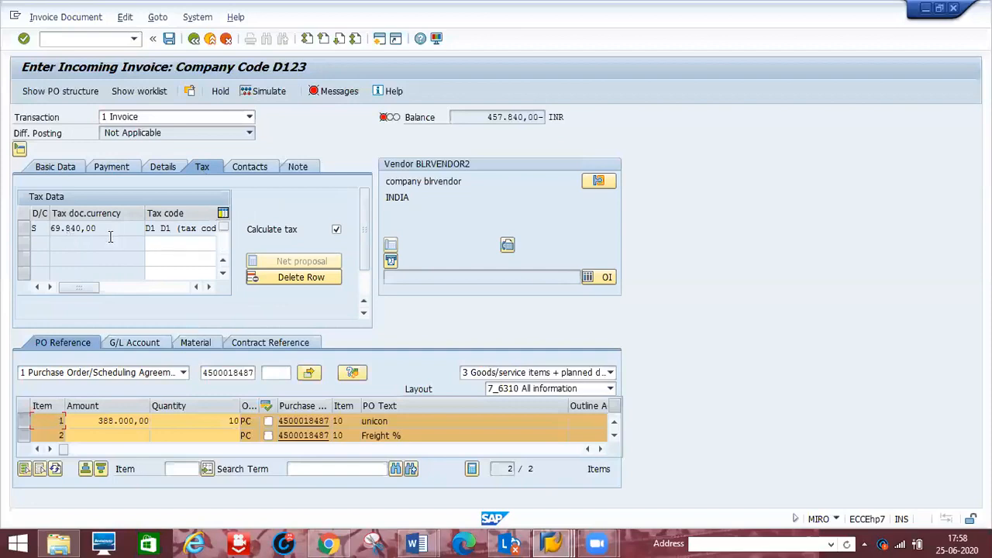
left_click(257, 165)
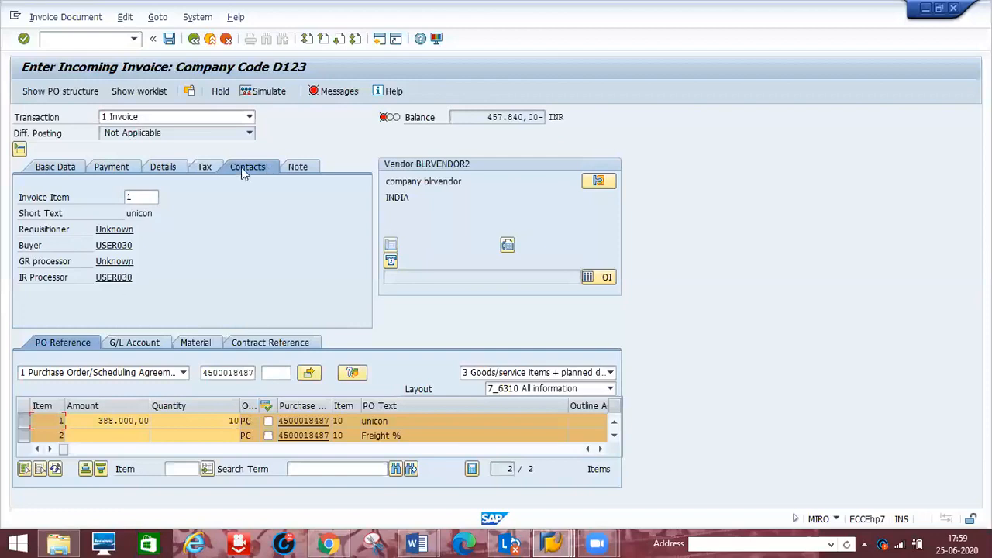
left_click(301, 168)
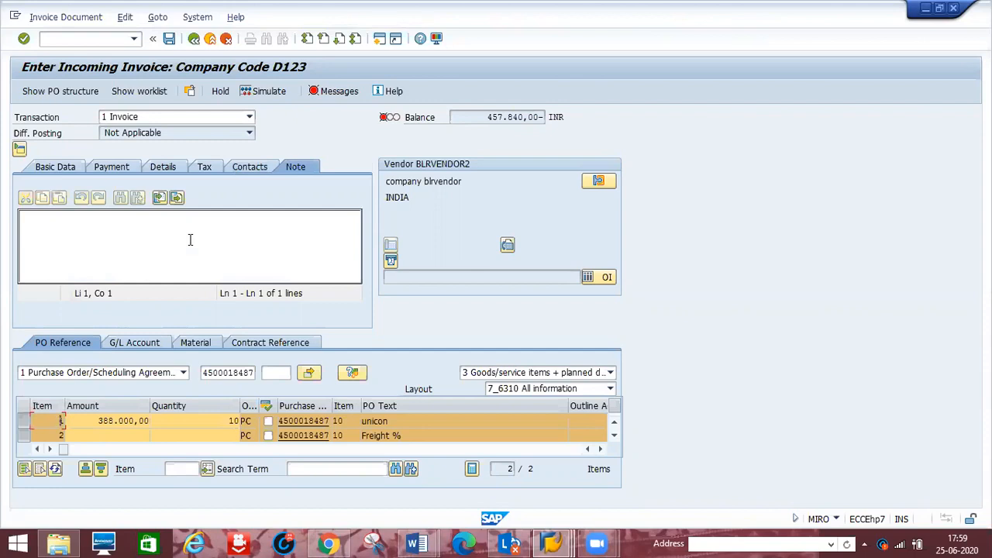
Enter 457840 INR as the invoice amount in the basic data and submit it to balance the invoice
left_click(109, 226)
left_click(42, 171)
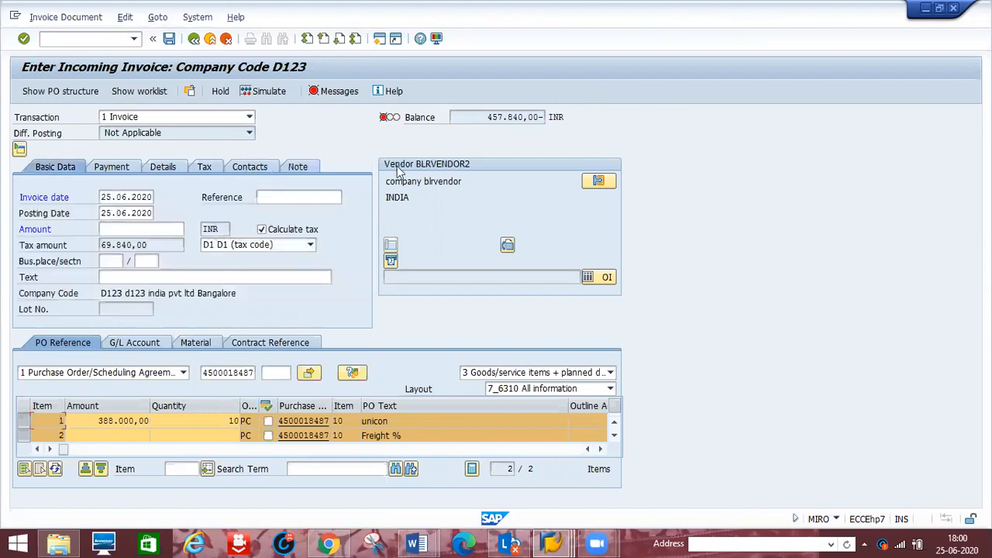
left_click(113, 230)
type("457840")
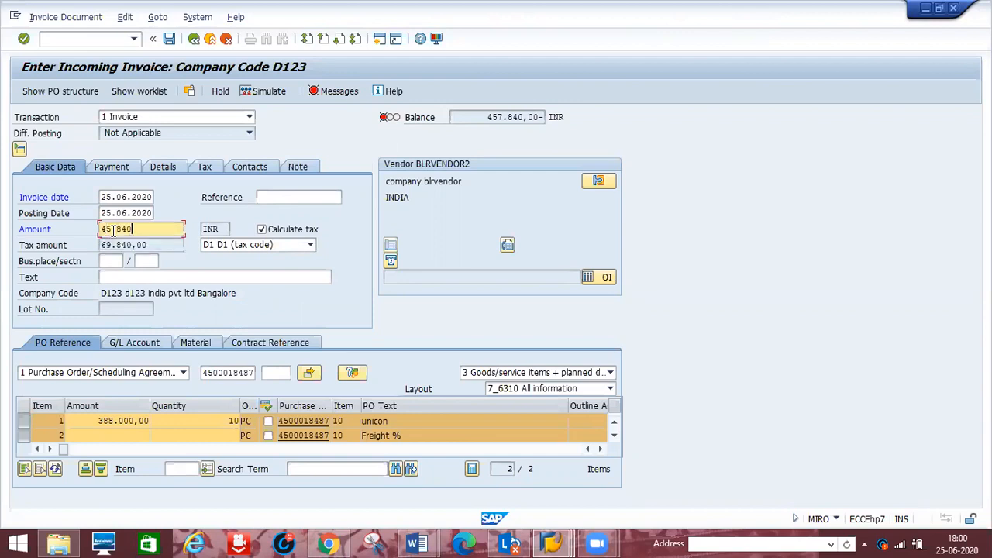
key("Return")
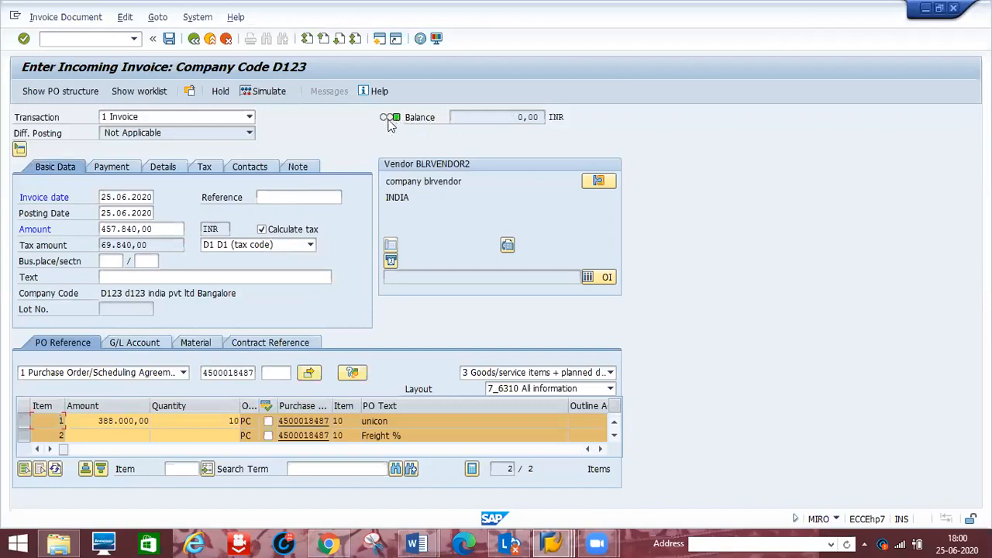
Simulate the invoice document to review its accounting entries, and post the invoice from the entry screen
mouse_move(397, 124)
left_click(255, 92)
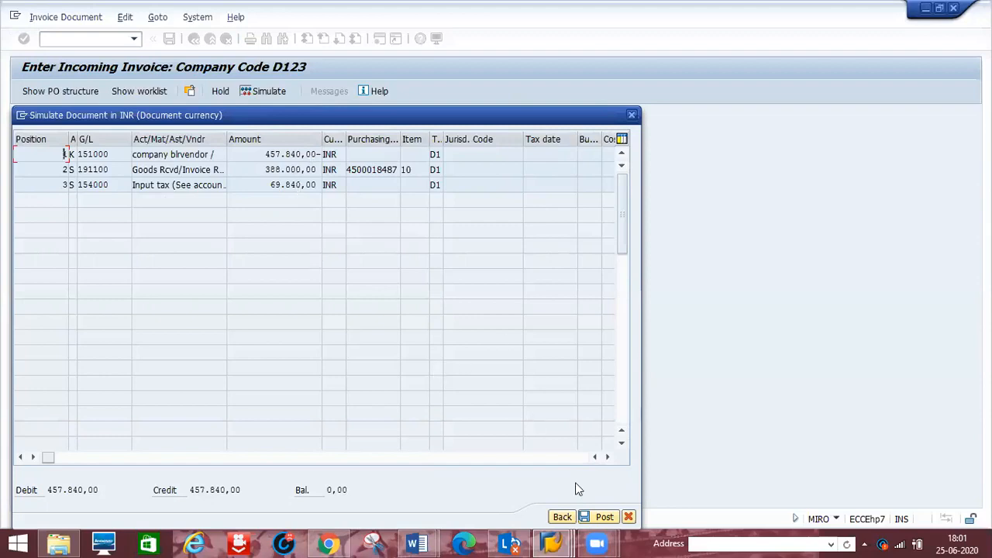
left_click(629, 517)
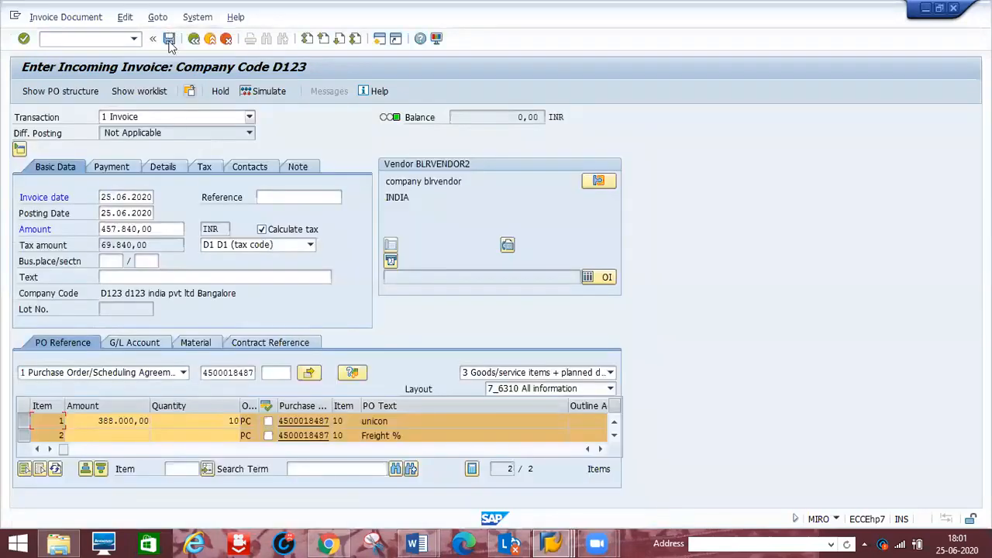
left_click(170, 41)
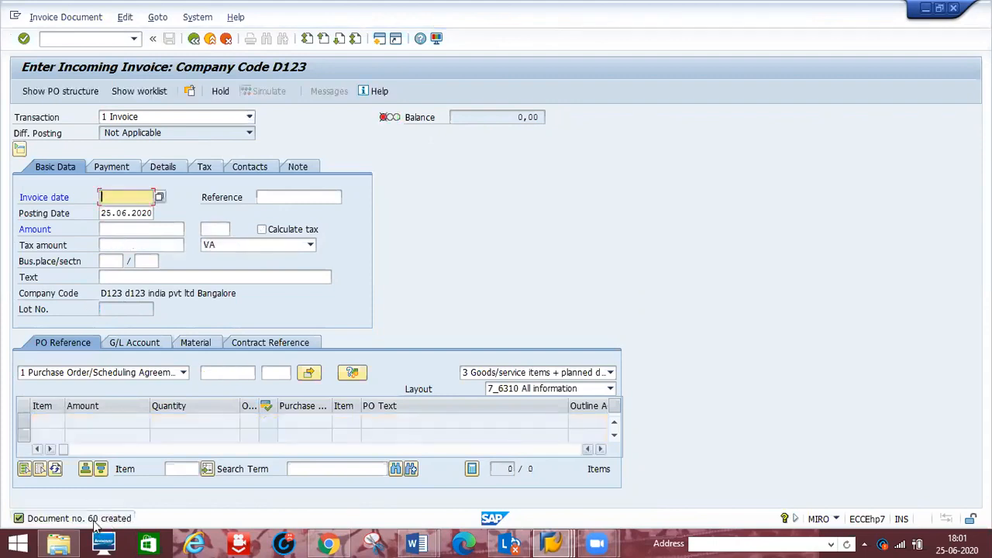
Switch to the Goods Receipt Purchase Order session and replace it with transaction ME2N
mouse_move(535, 542)
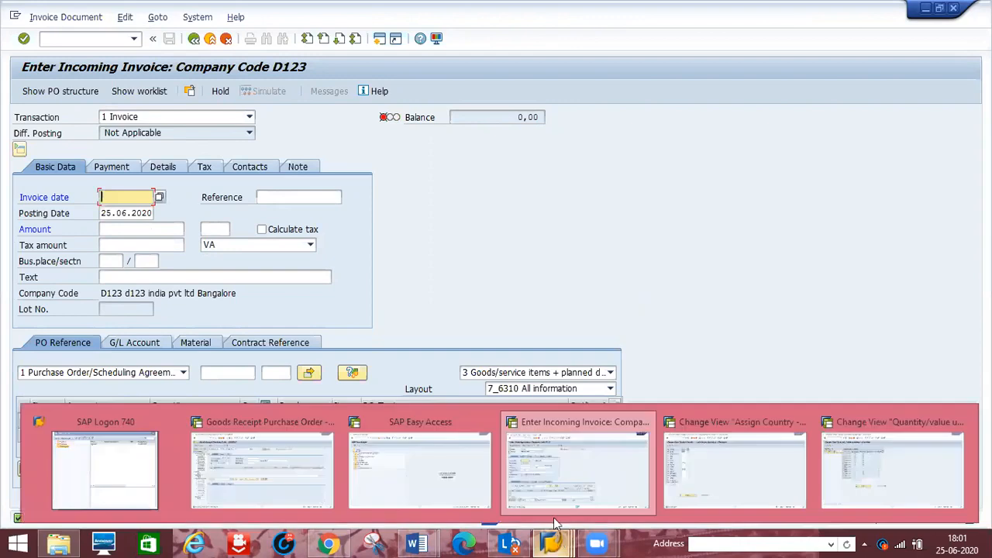
left_click(412, 463)
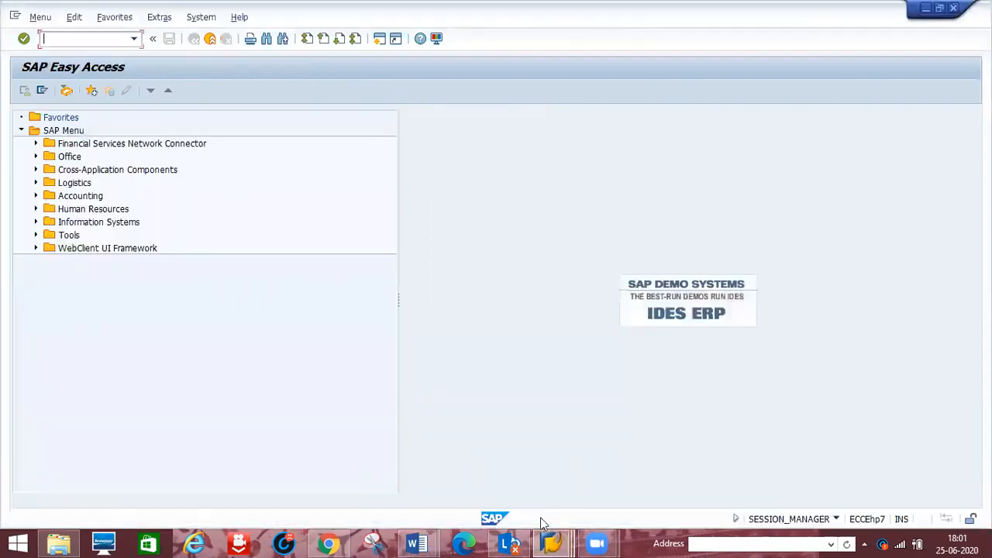
mouse_move(562, 541)
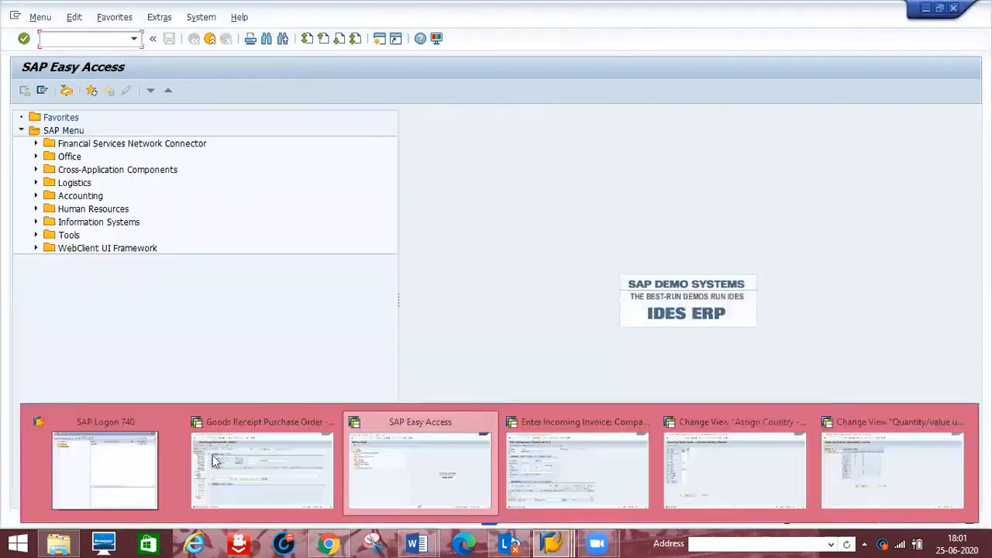
left_click(215, 461)
left_click(79, 42)
type("/NME2")
type("N")
key("Return")
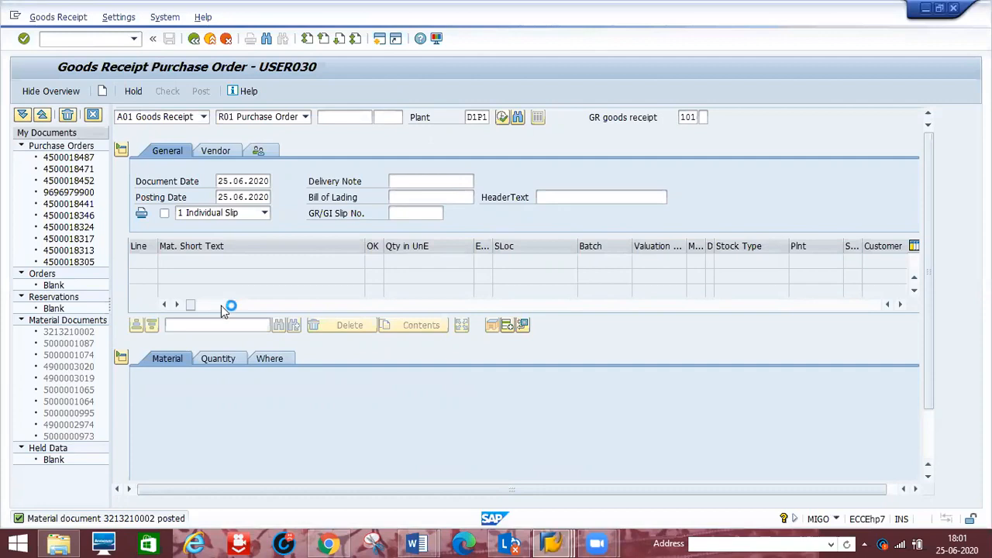